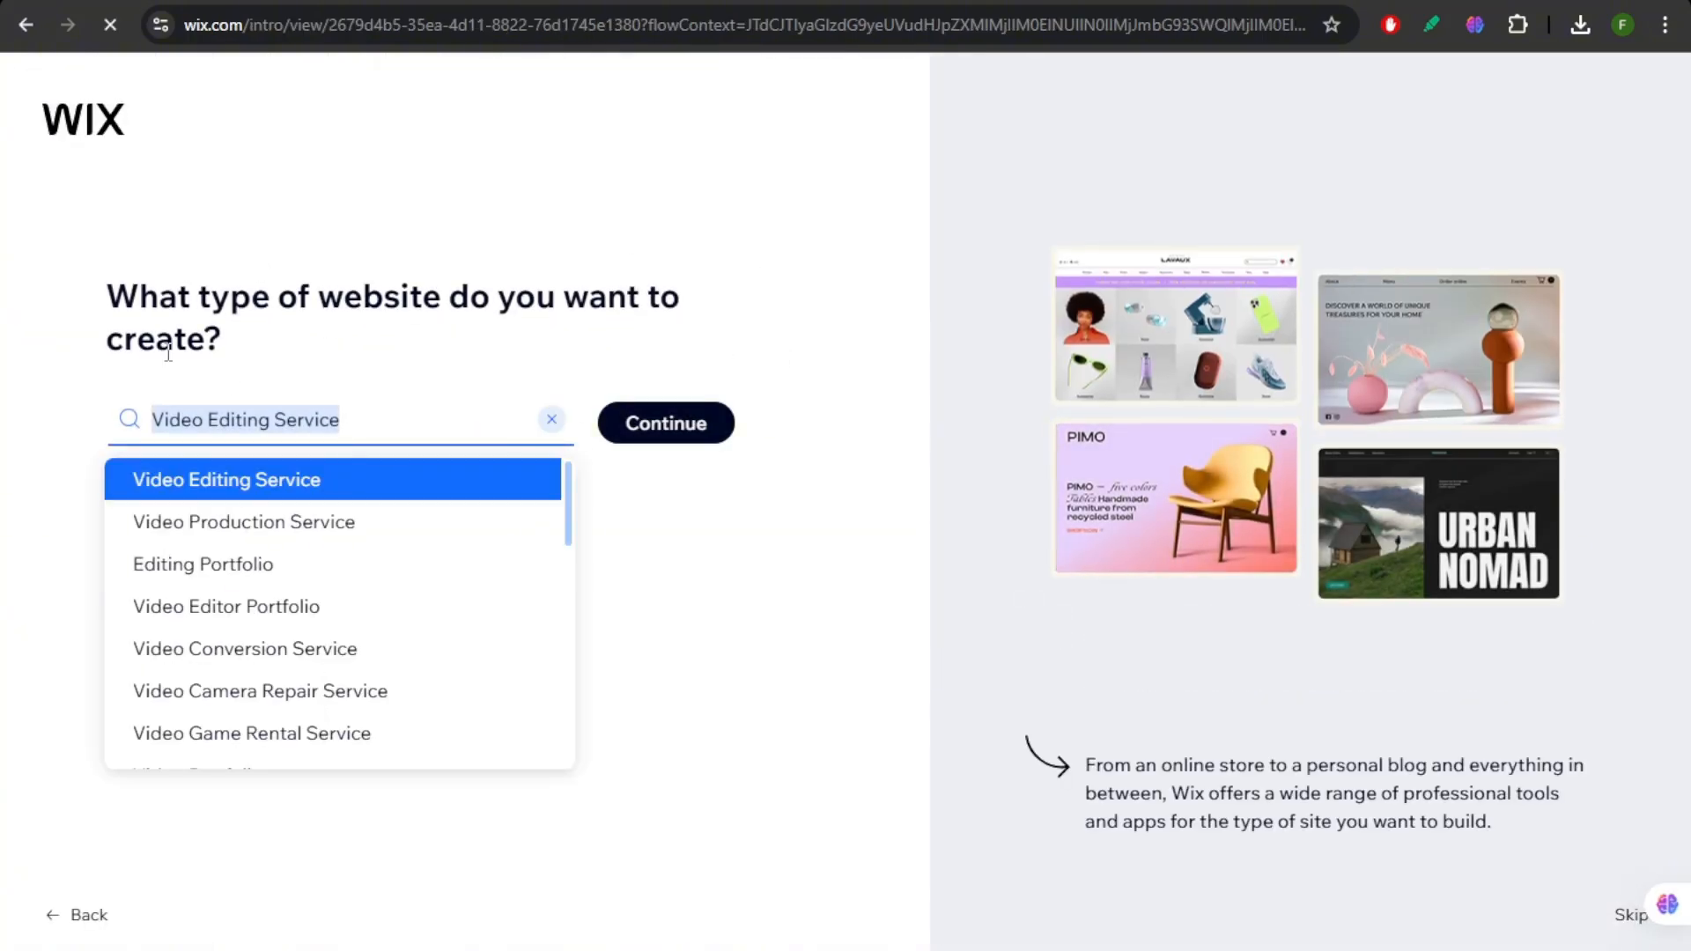
Set the website type to blog and continue with the site setup
{"action": "type", "text": "blog"}
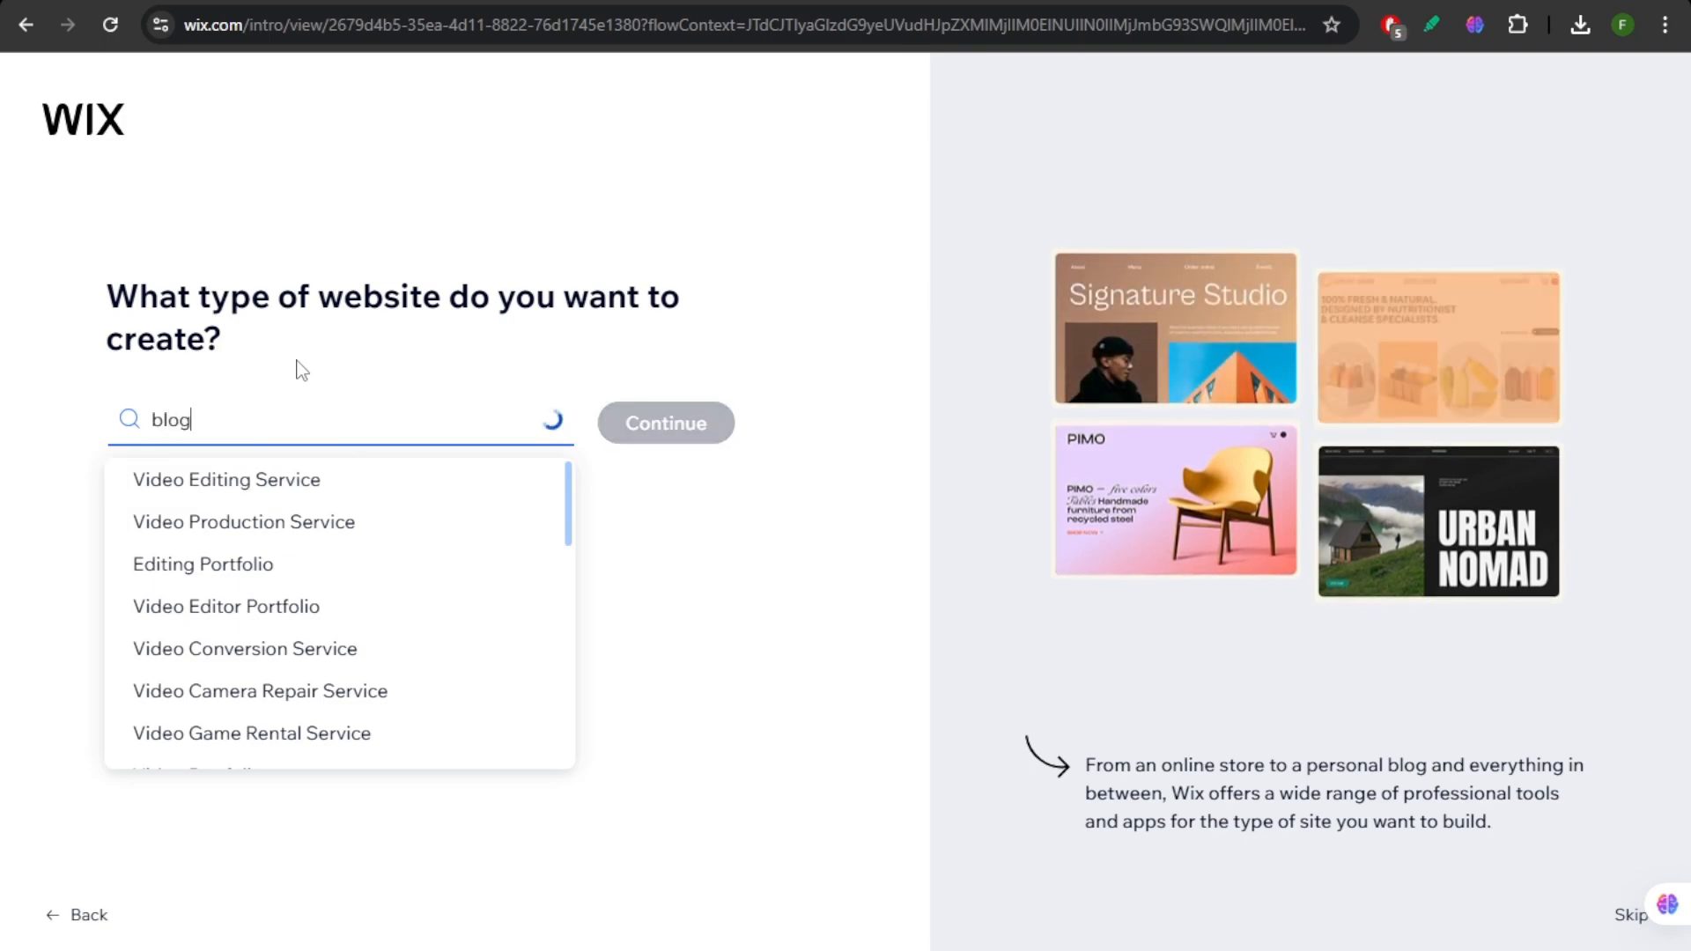
{"action": "key", "text": "Return"}
{"action": "left_click", "coordinate": [695, 440]}
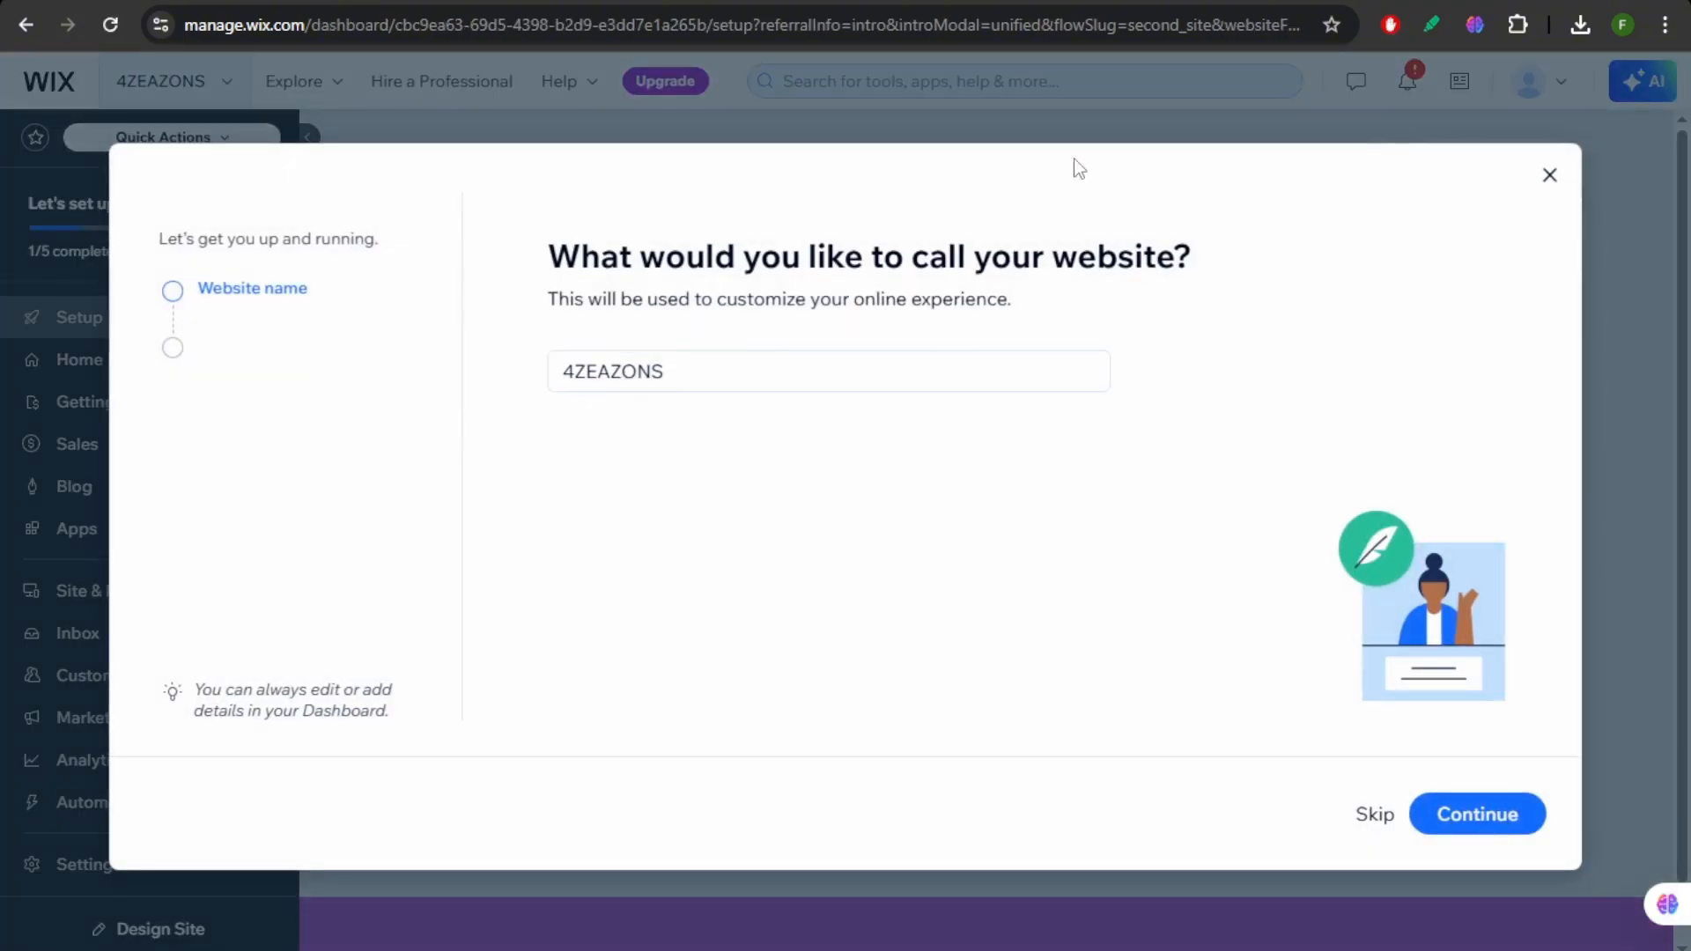
Dismiss the website name setup and start designing the site from the dashboard
{"action": "left_click", "coordinate": [1545, 181]}
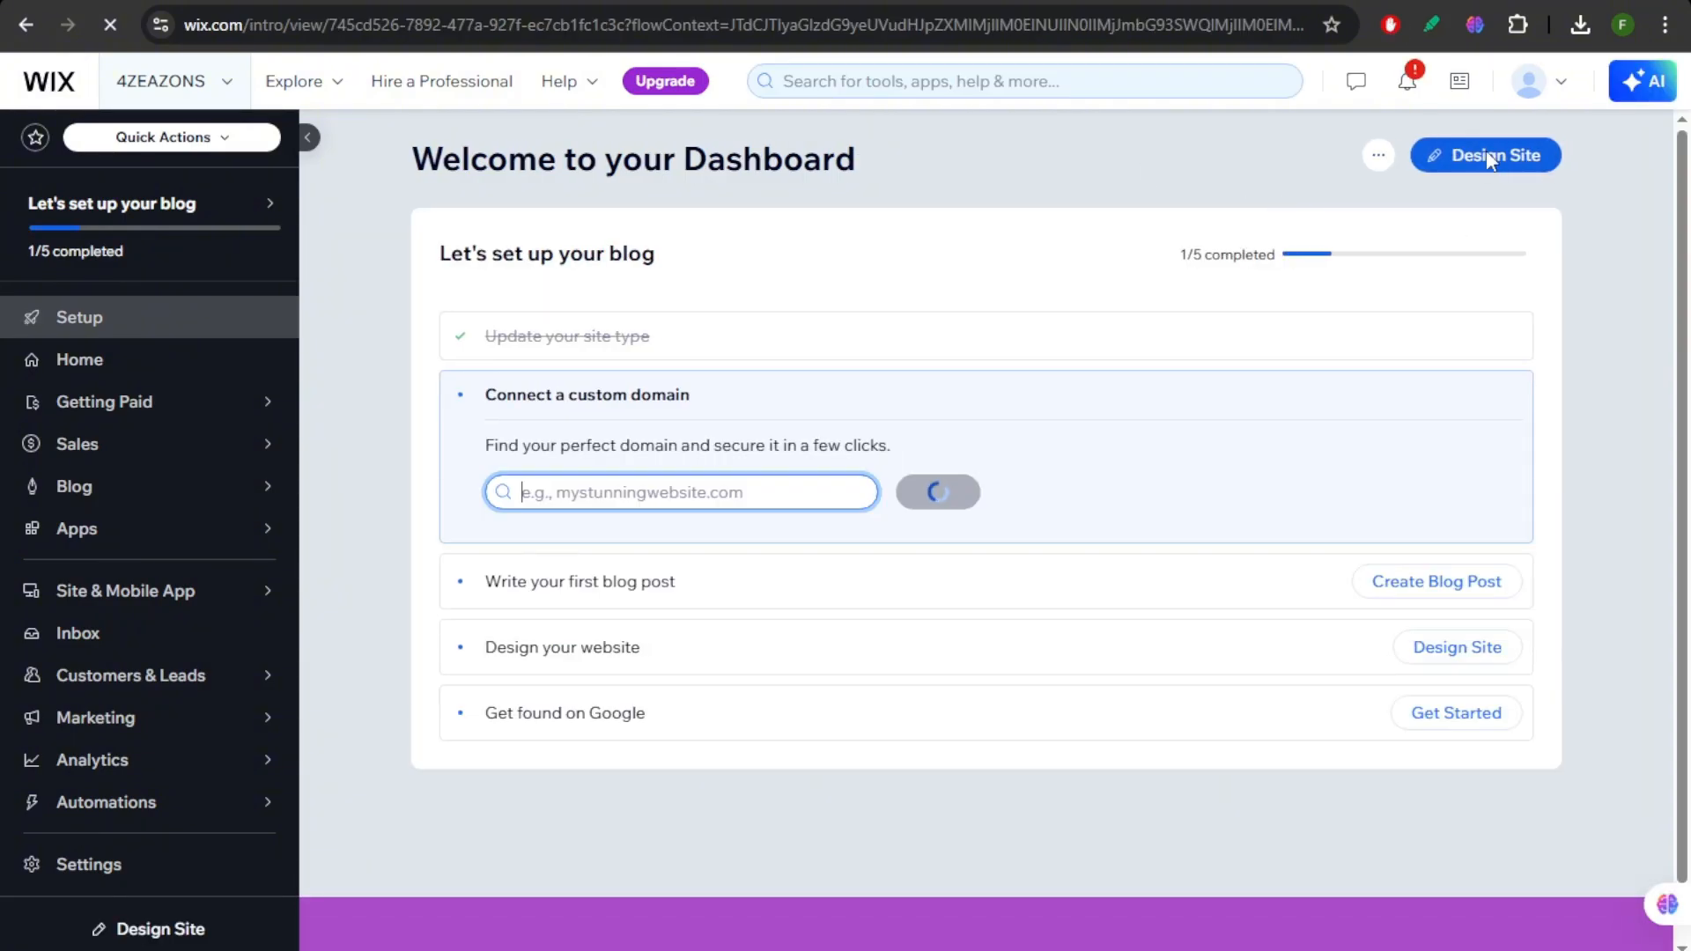
{"action": "left_click", "coordinate": [1487, 155]}
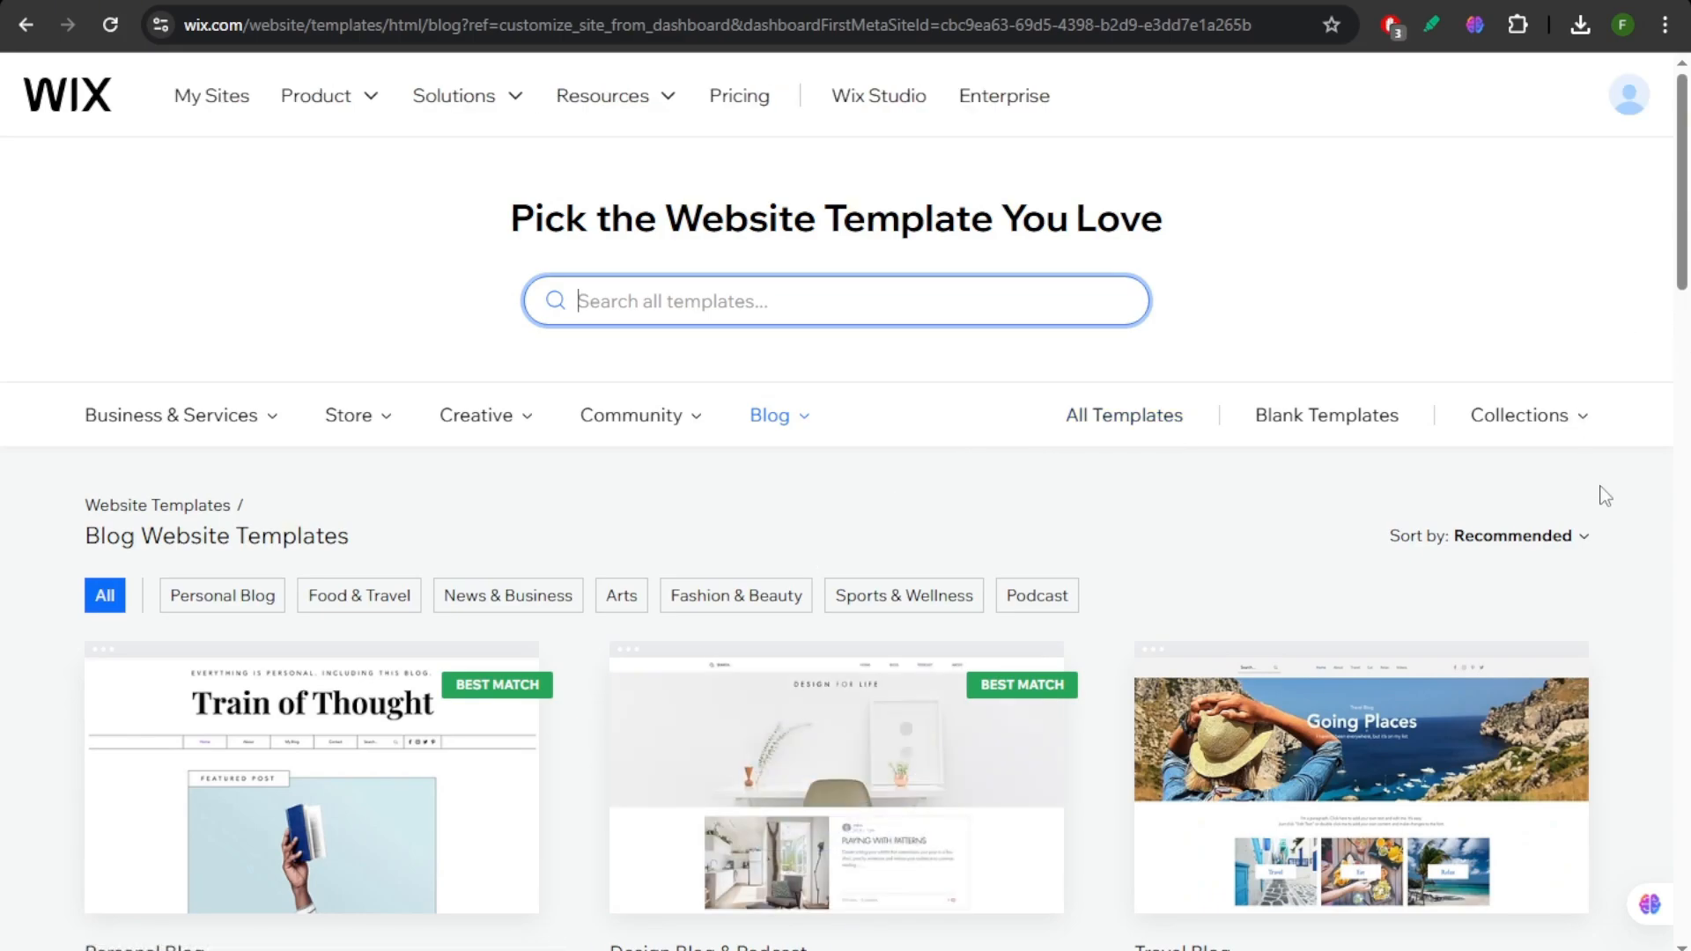
Choose the Inner Pieces personal blog template for editing and dismiss the AI content form
{"action": "scroll", "coordinate": [1610, 498], "scroll_direction": "down", "scroll_amount": 3}
{"action": "scroll", "coordinate": [1610, 498], "scroll_direction": "down", "scroll_amount": 7}
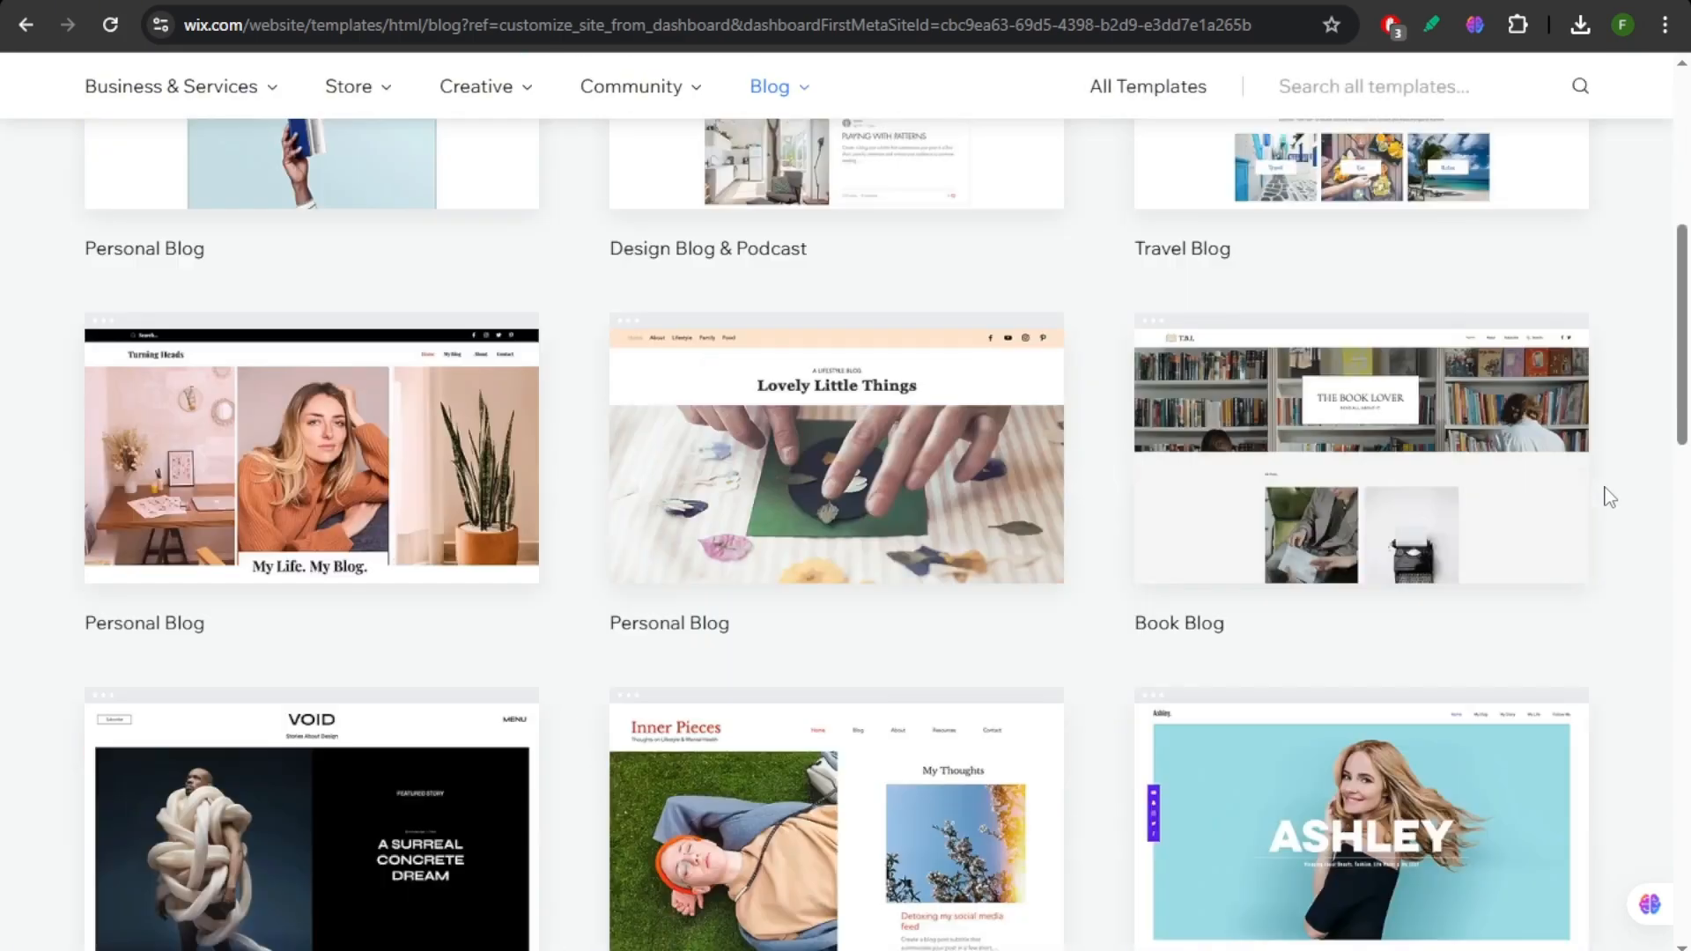
{"action": "scroll", "coordinate": [1610, 497], "scroll_direction": "up", "scroll_amount": 9}
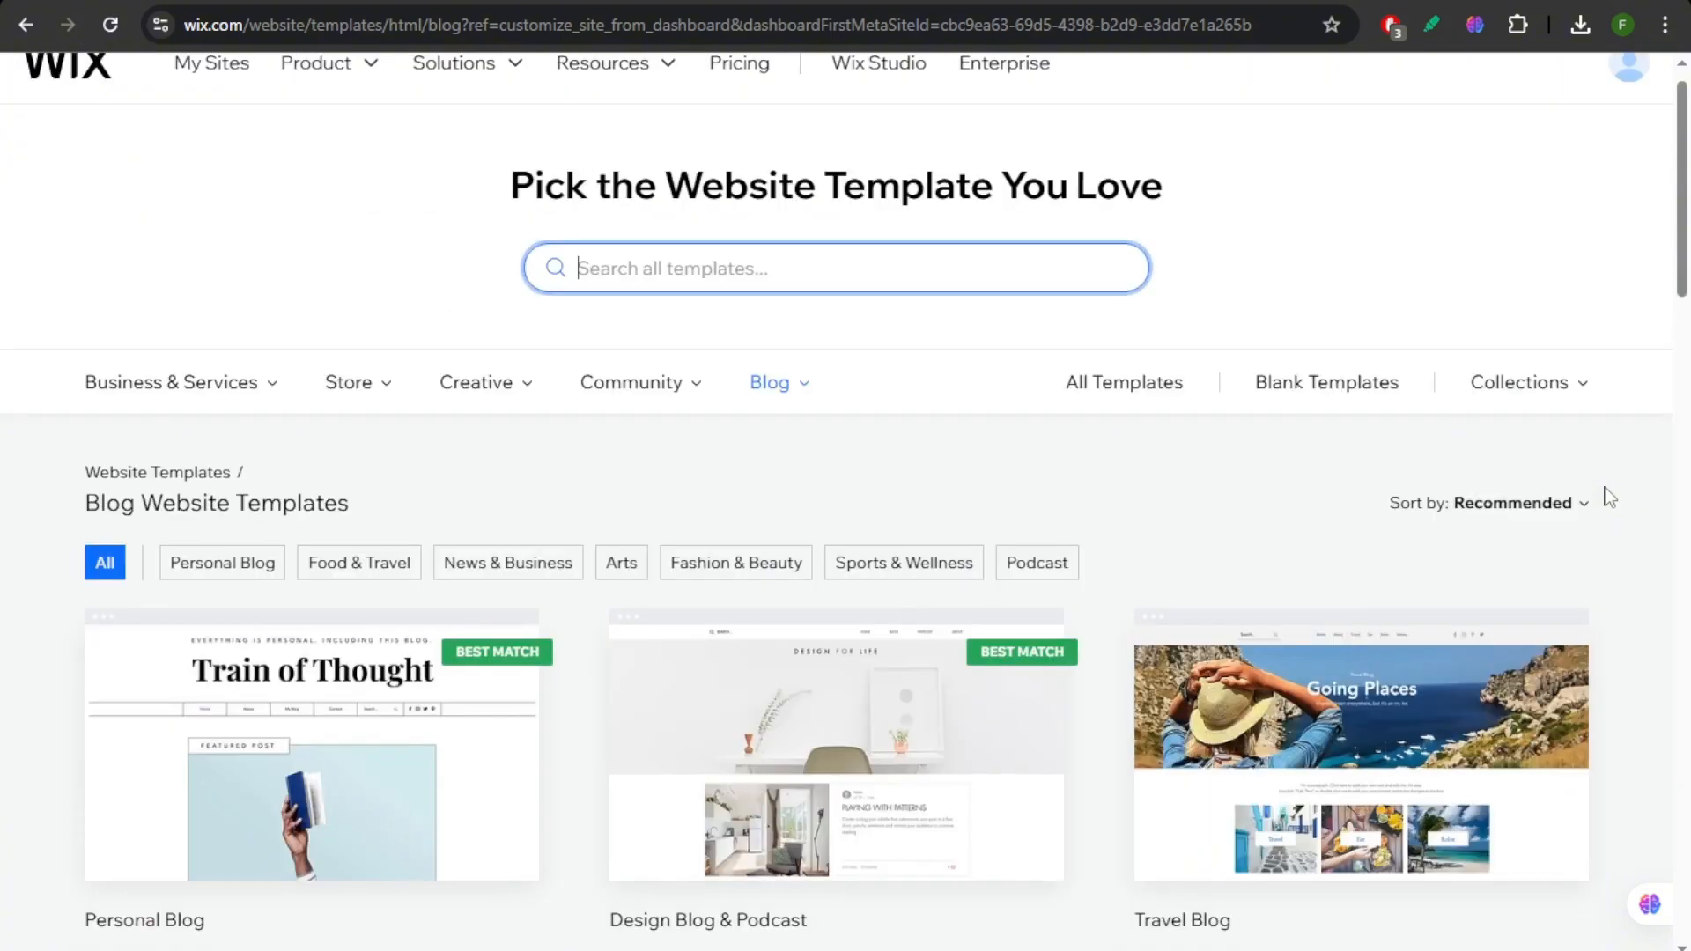
{"action": "scroll", "coordinate": [567, 516], "scroll_direction": "down", "scroll_amount": 3}
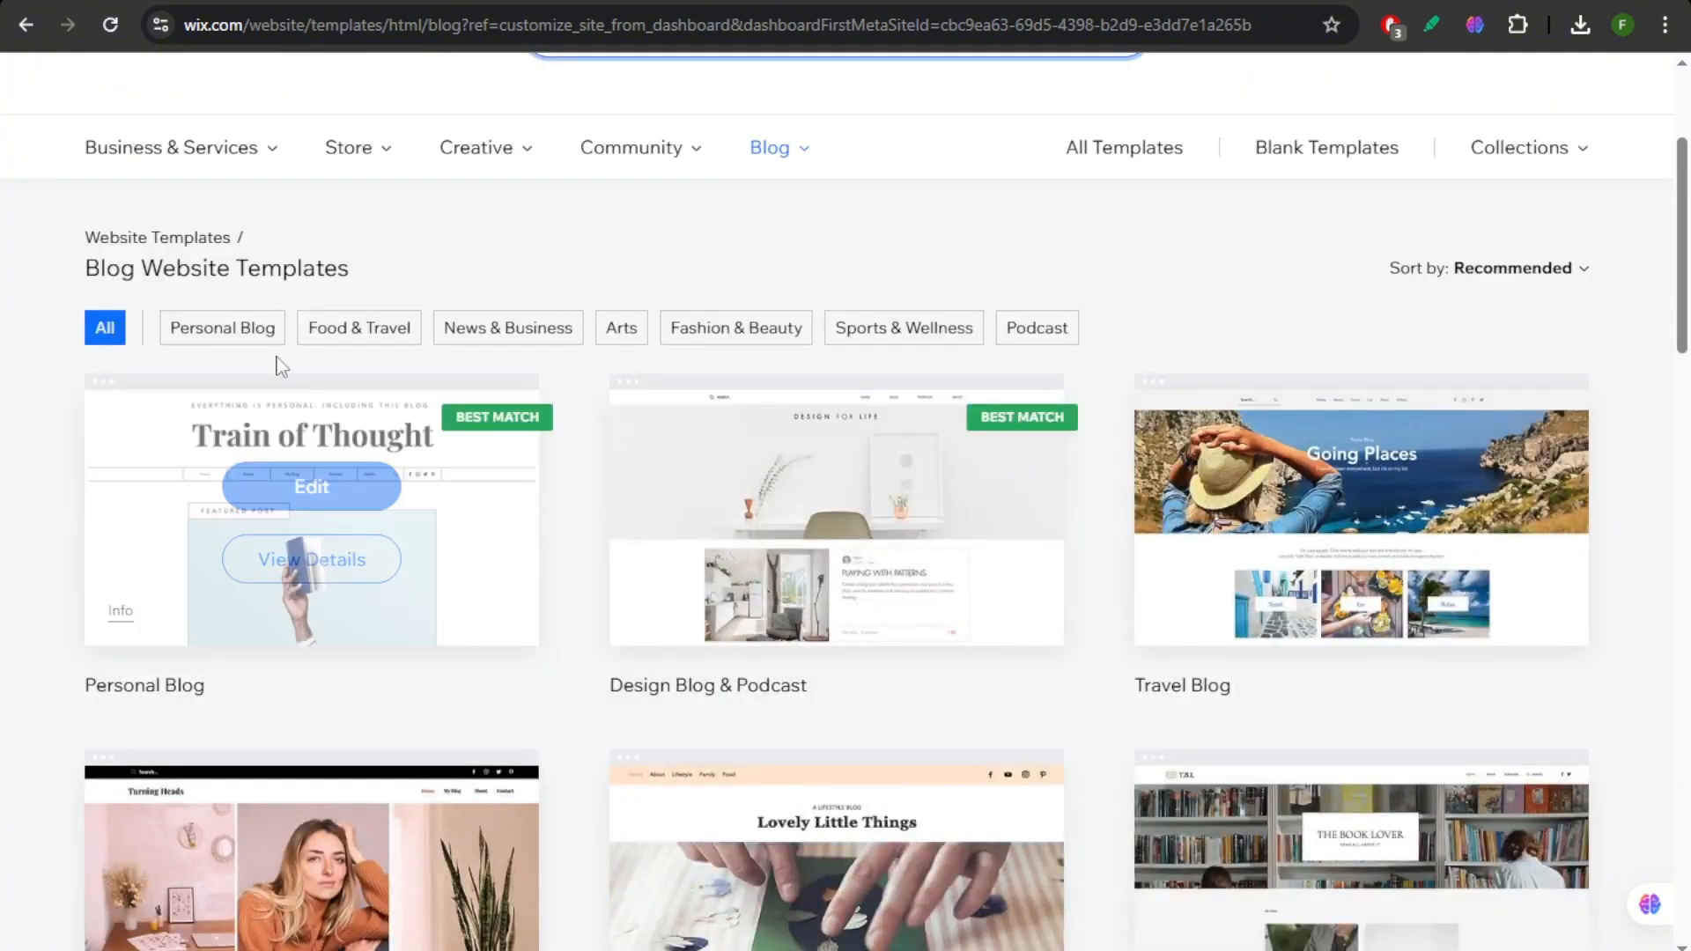
{"action": "left_click", "coordinate": [247, 327]}
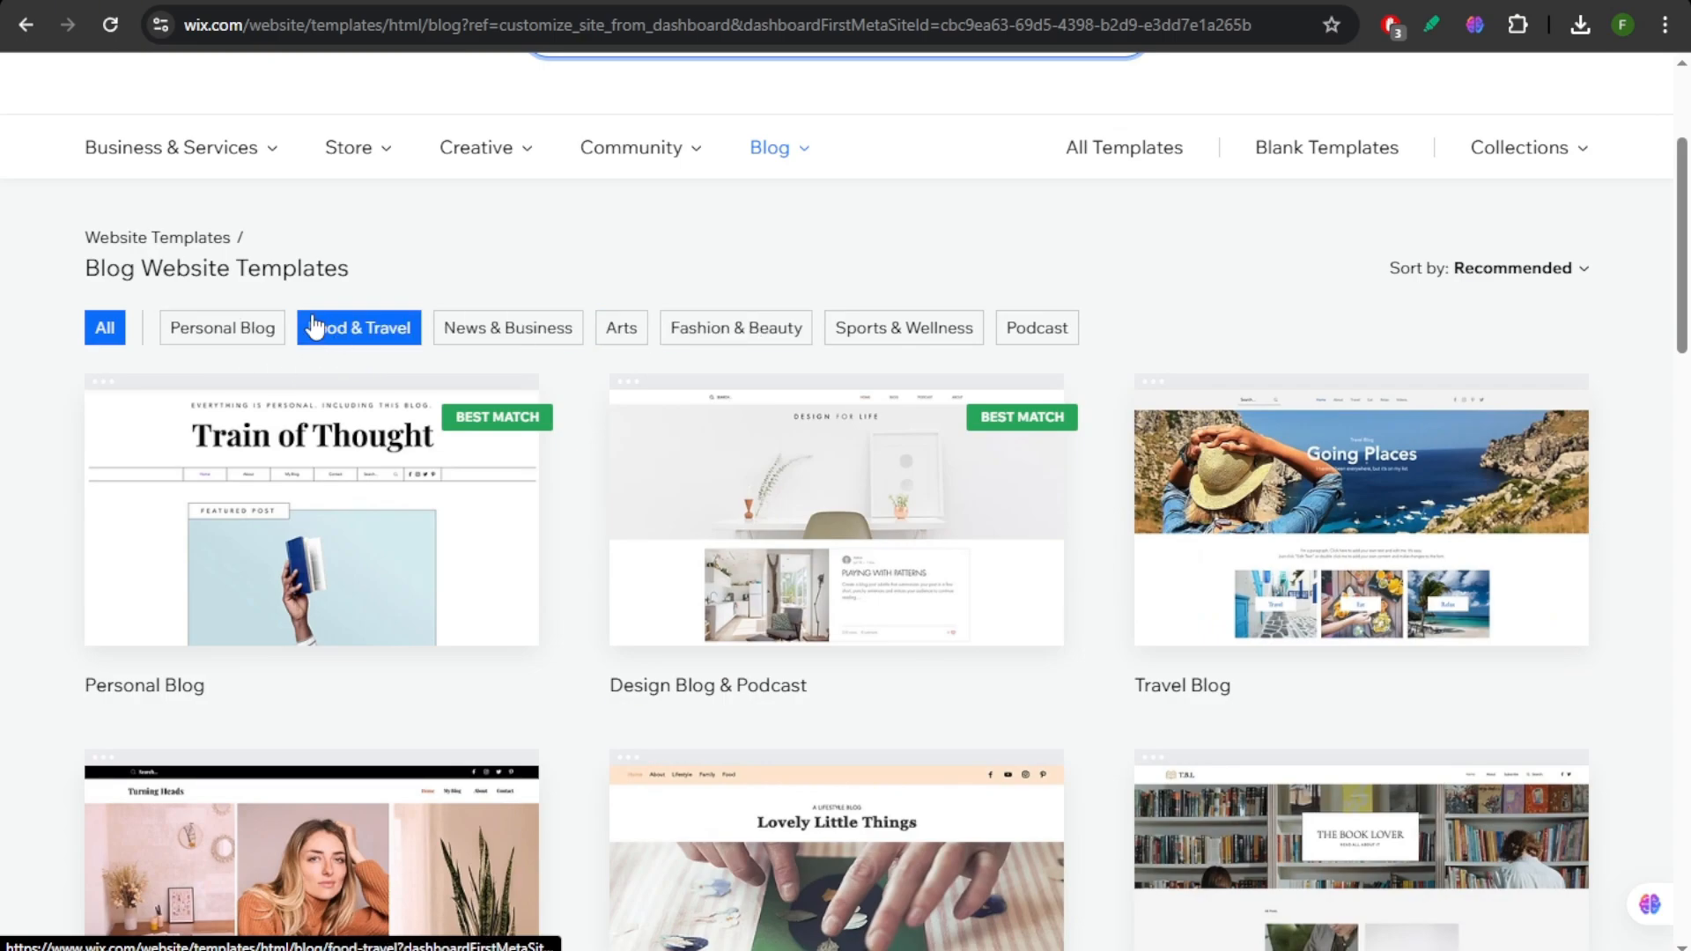
{"action": "scroll", "coordinate": [581, 384], "scroll_direction": "down", "scroll_amount": 10}
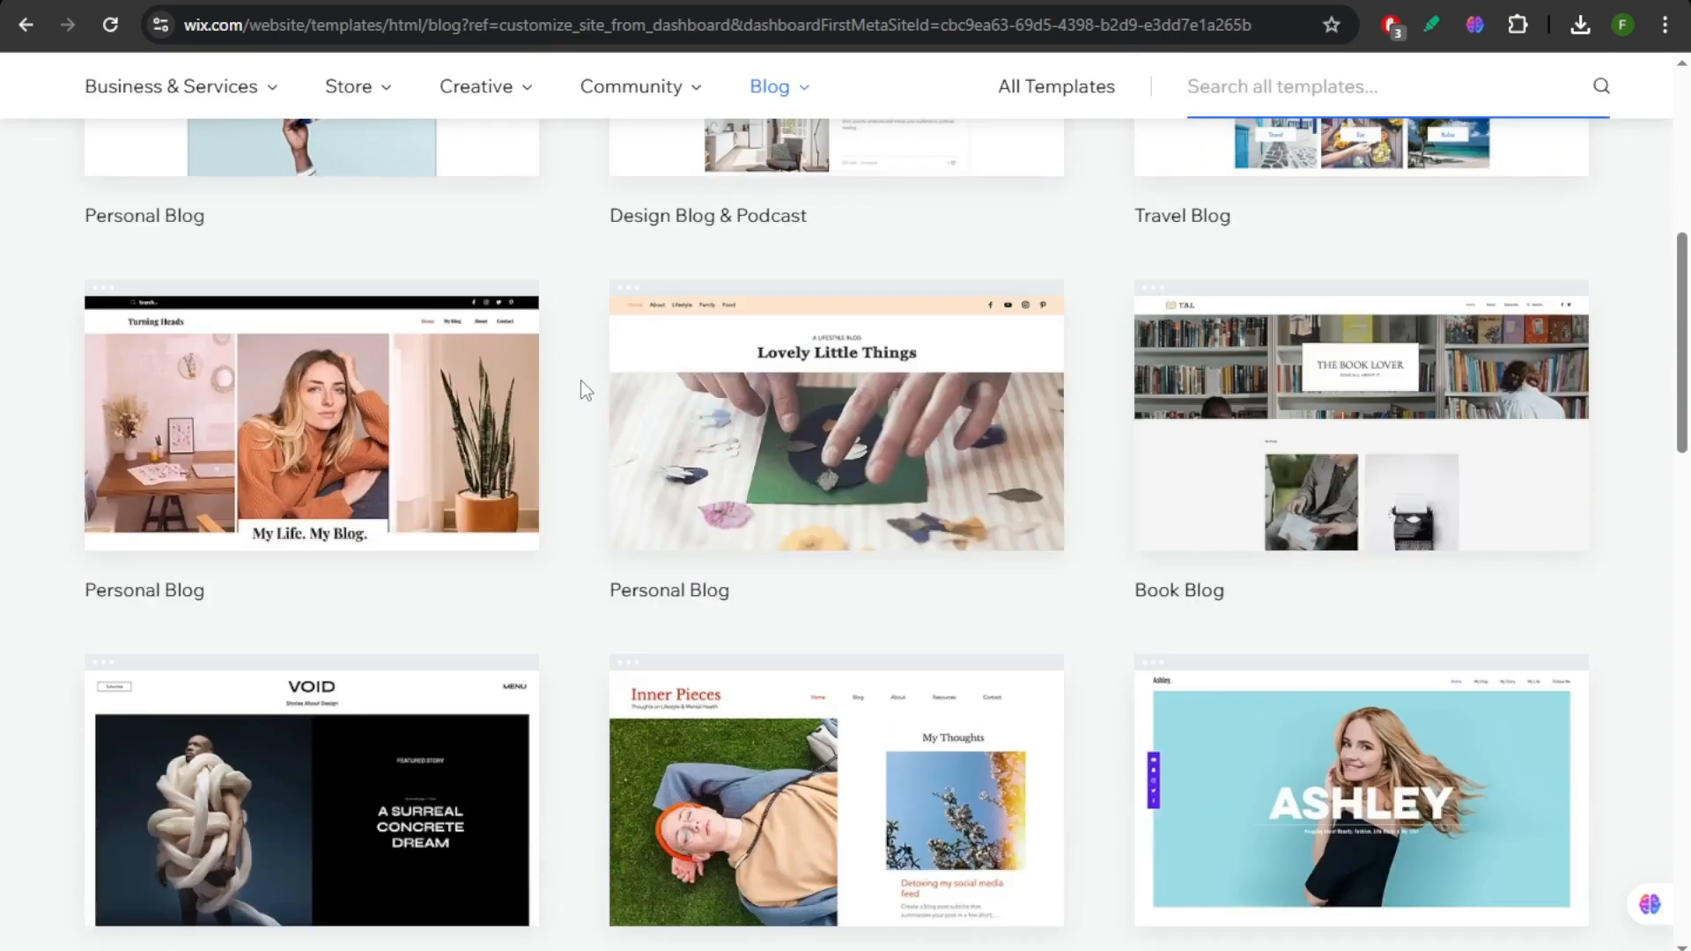
{"action": "scroll", "coordinate": [581, 388], "scroll_direction": "down", "scroll_amount": 5}
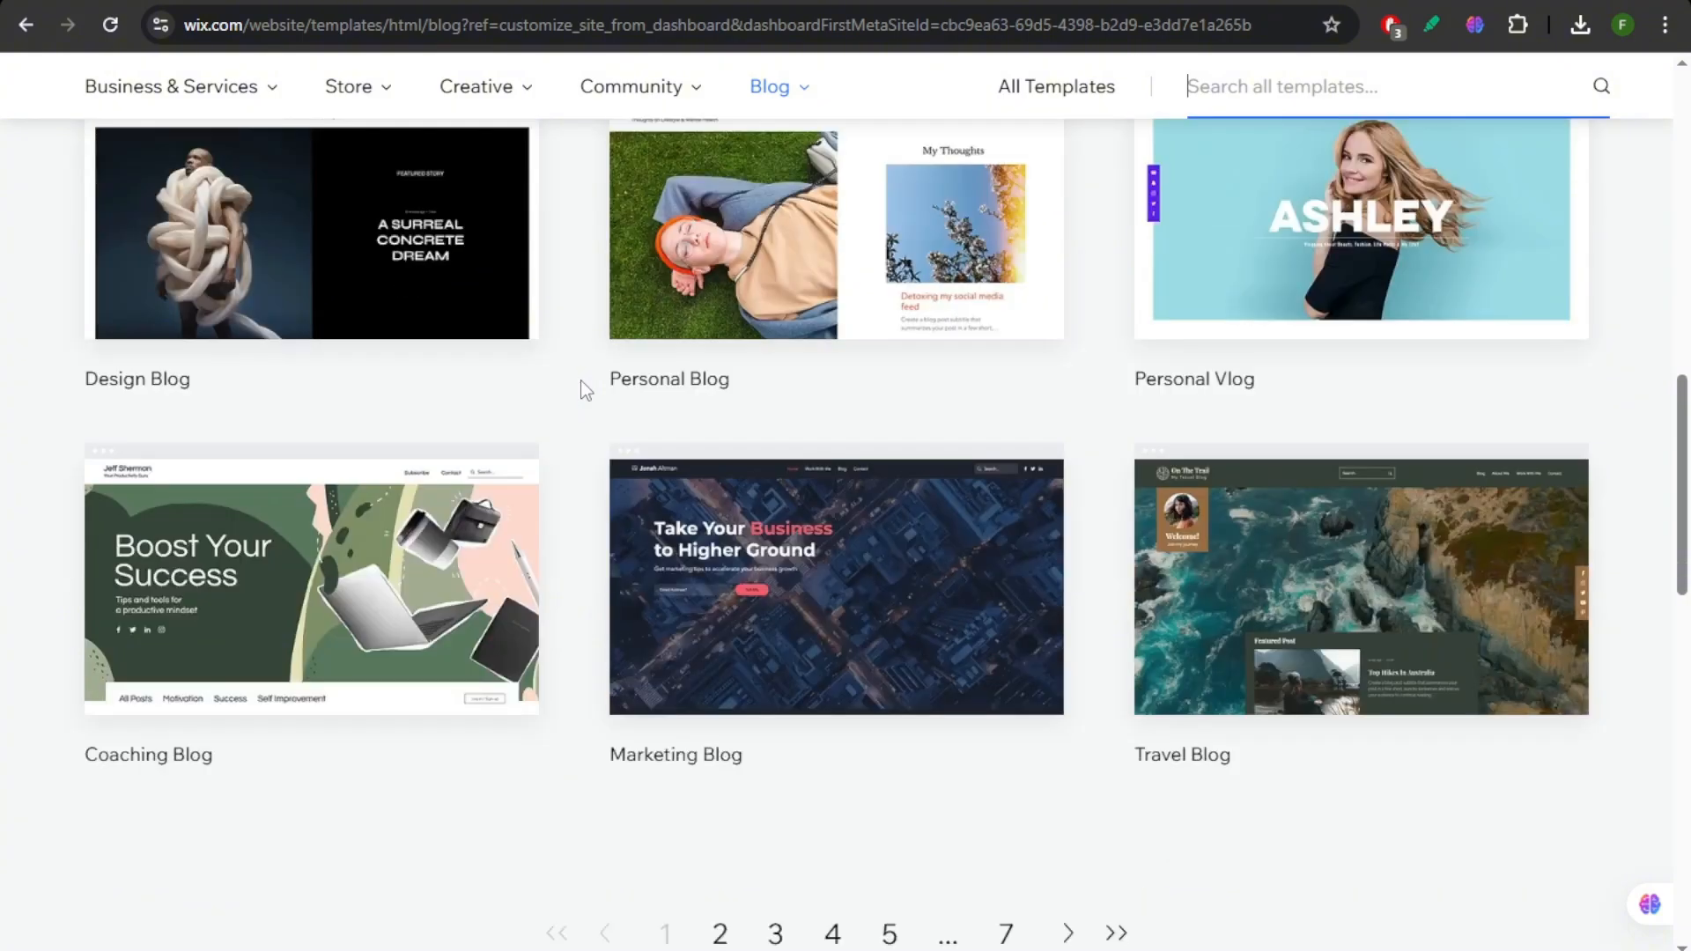
{"action": "scroll", "coordinate": [592, 427], "scroll_direction": "up", "scroll_amount": 4}
{"action": "scroll", "coordinate": [635, 537], "scroll_direction": "up", "scroll_amount": 3}
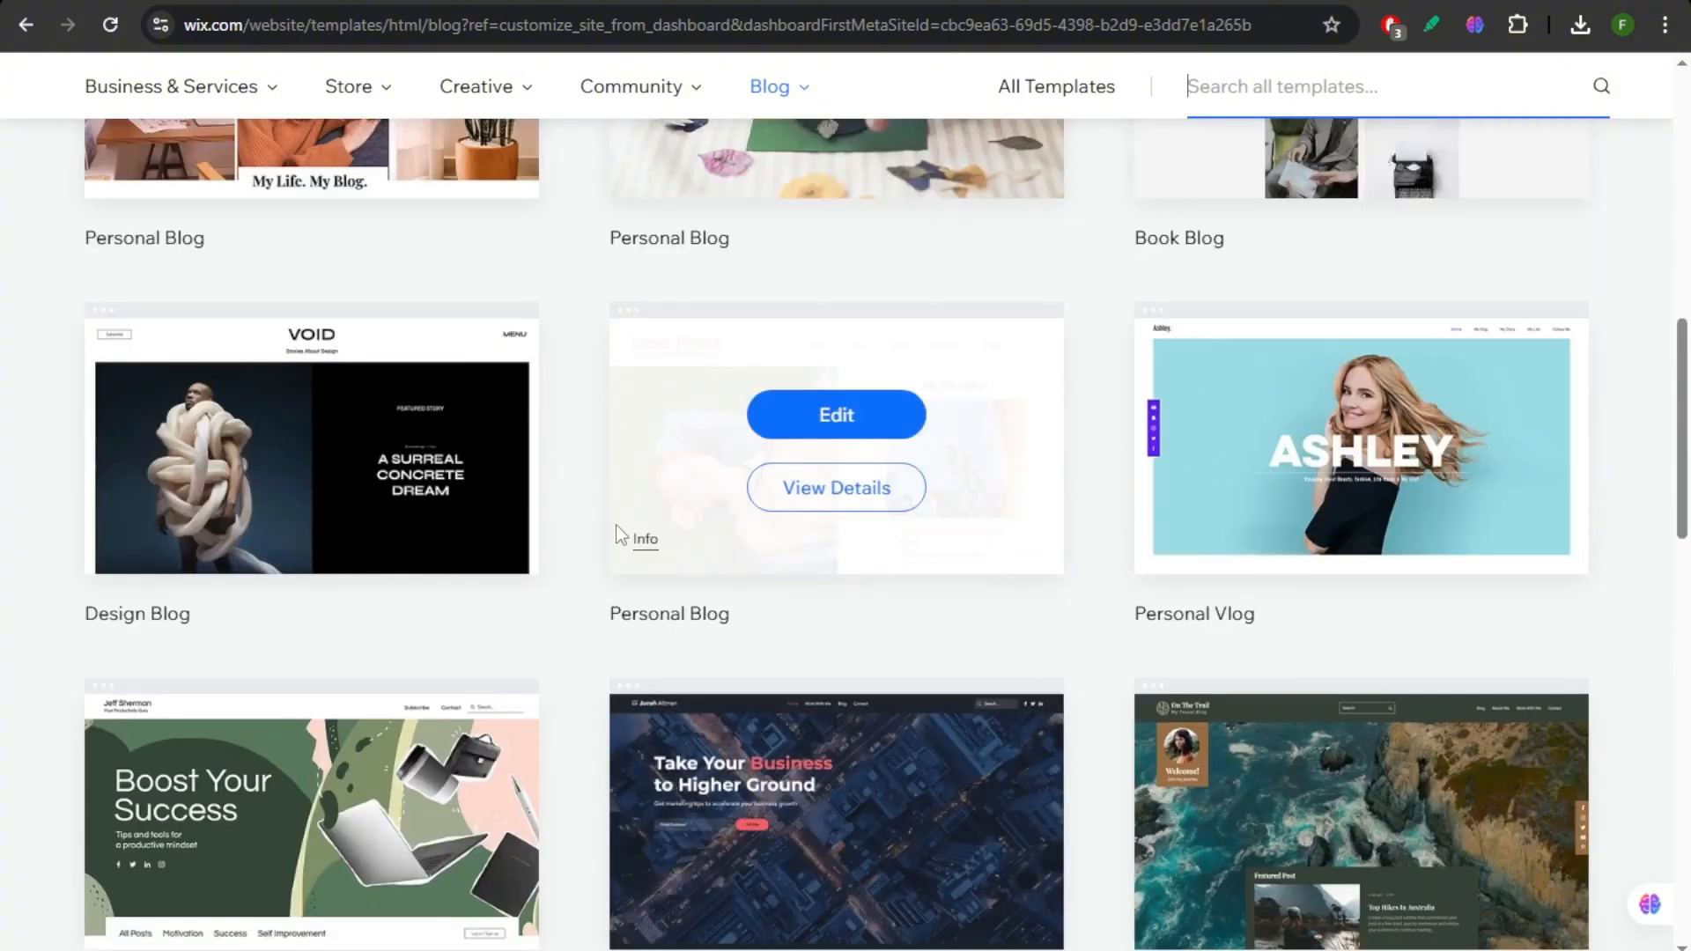
{"action": "scroll", "coordinate": [581, 352], "scroll_direction": "up", "scroll_amount": 3}
{"action": "scroll", "coordinate": [568, 379], "scroll_direction": "up", "scroll_amount": 1}
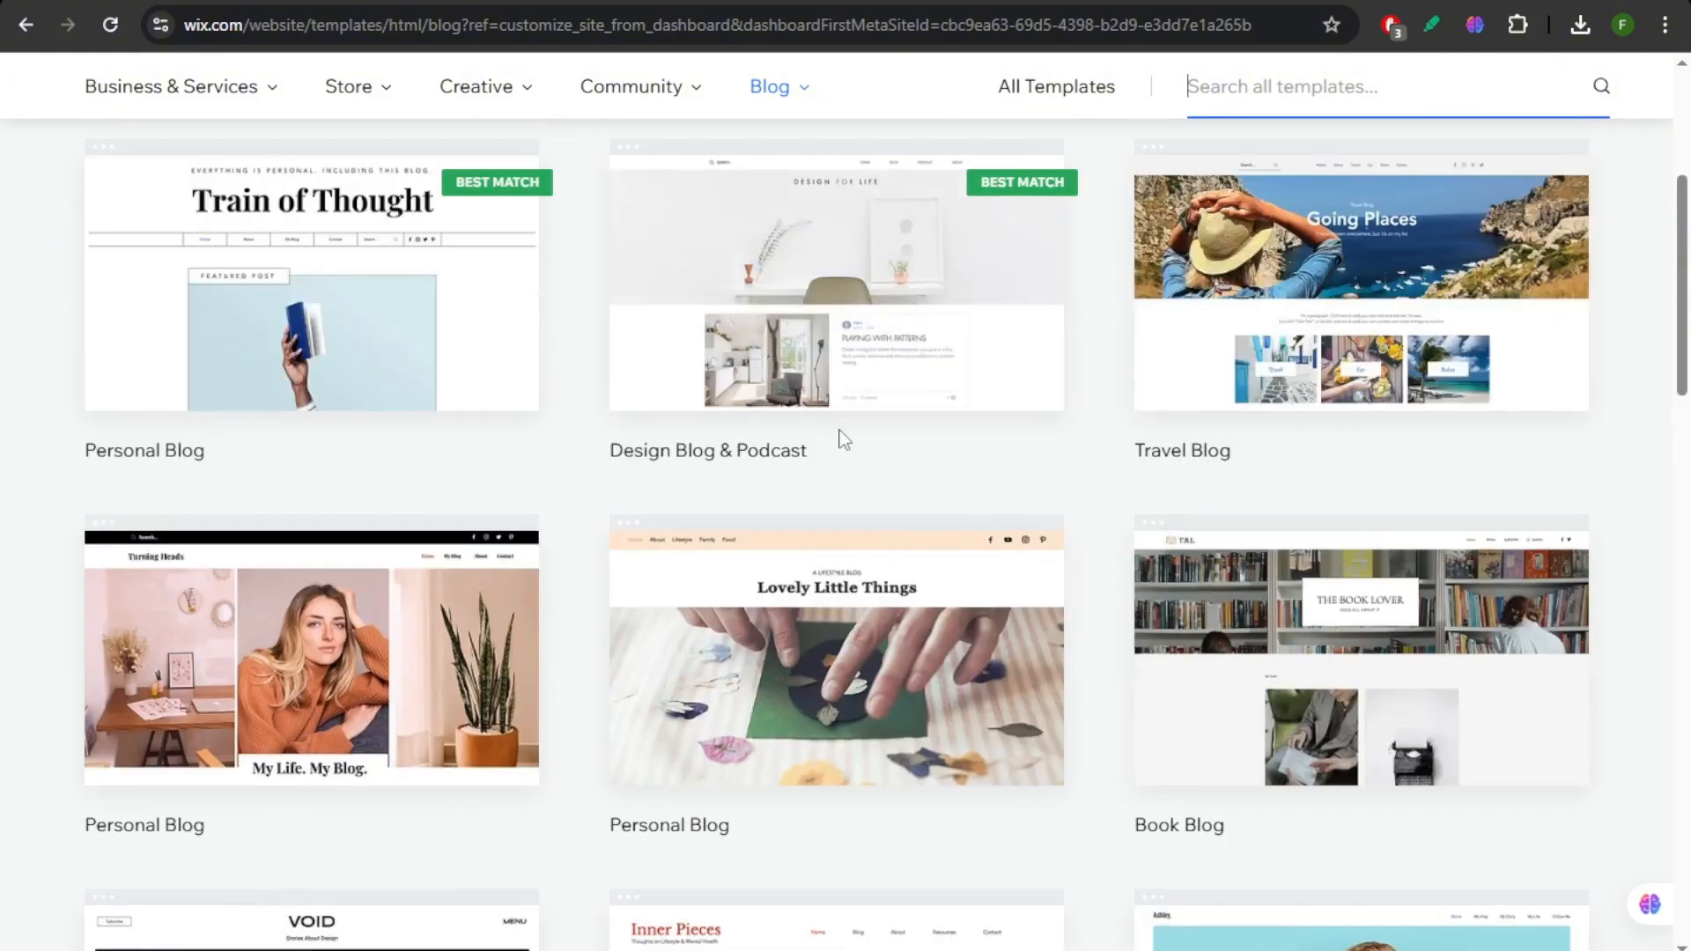
{"action": "scroll", "coordinate": [838, 438], "scroll_direction": "down", "scroll_amount": 4}
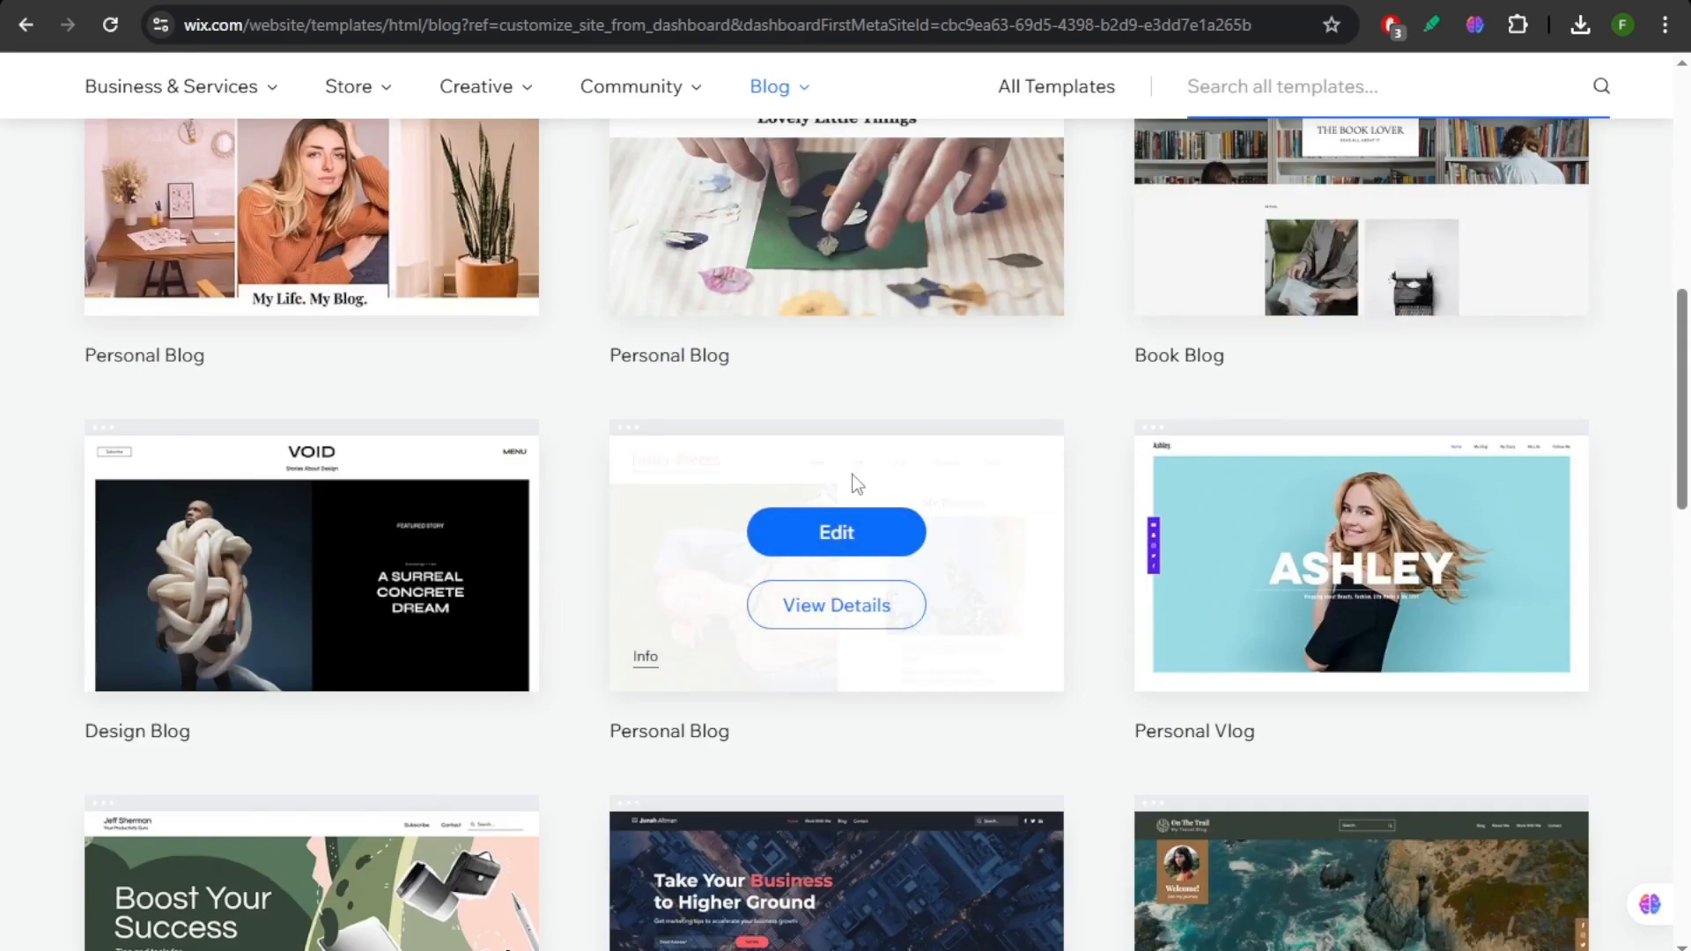
{"action": "left_click", "coordinate": [844, 531]}
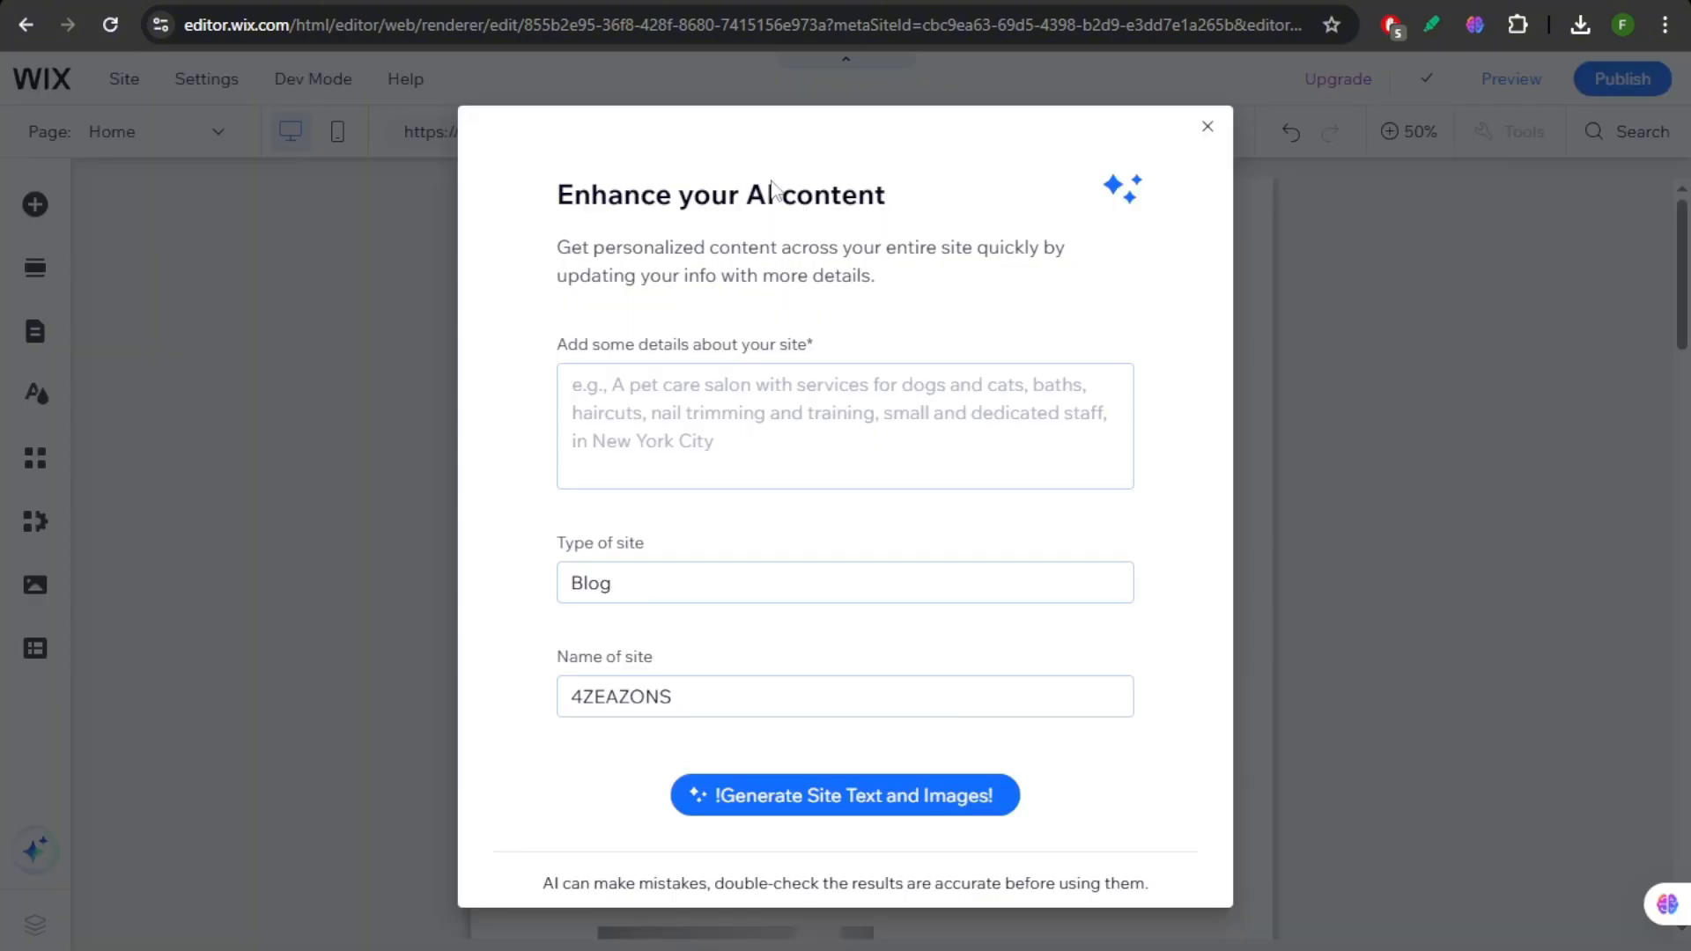
{"action": "left_click", "coordinate": [1208, 127]}
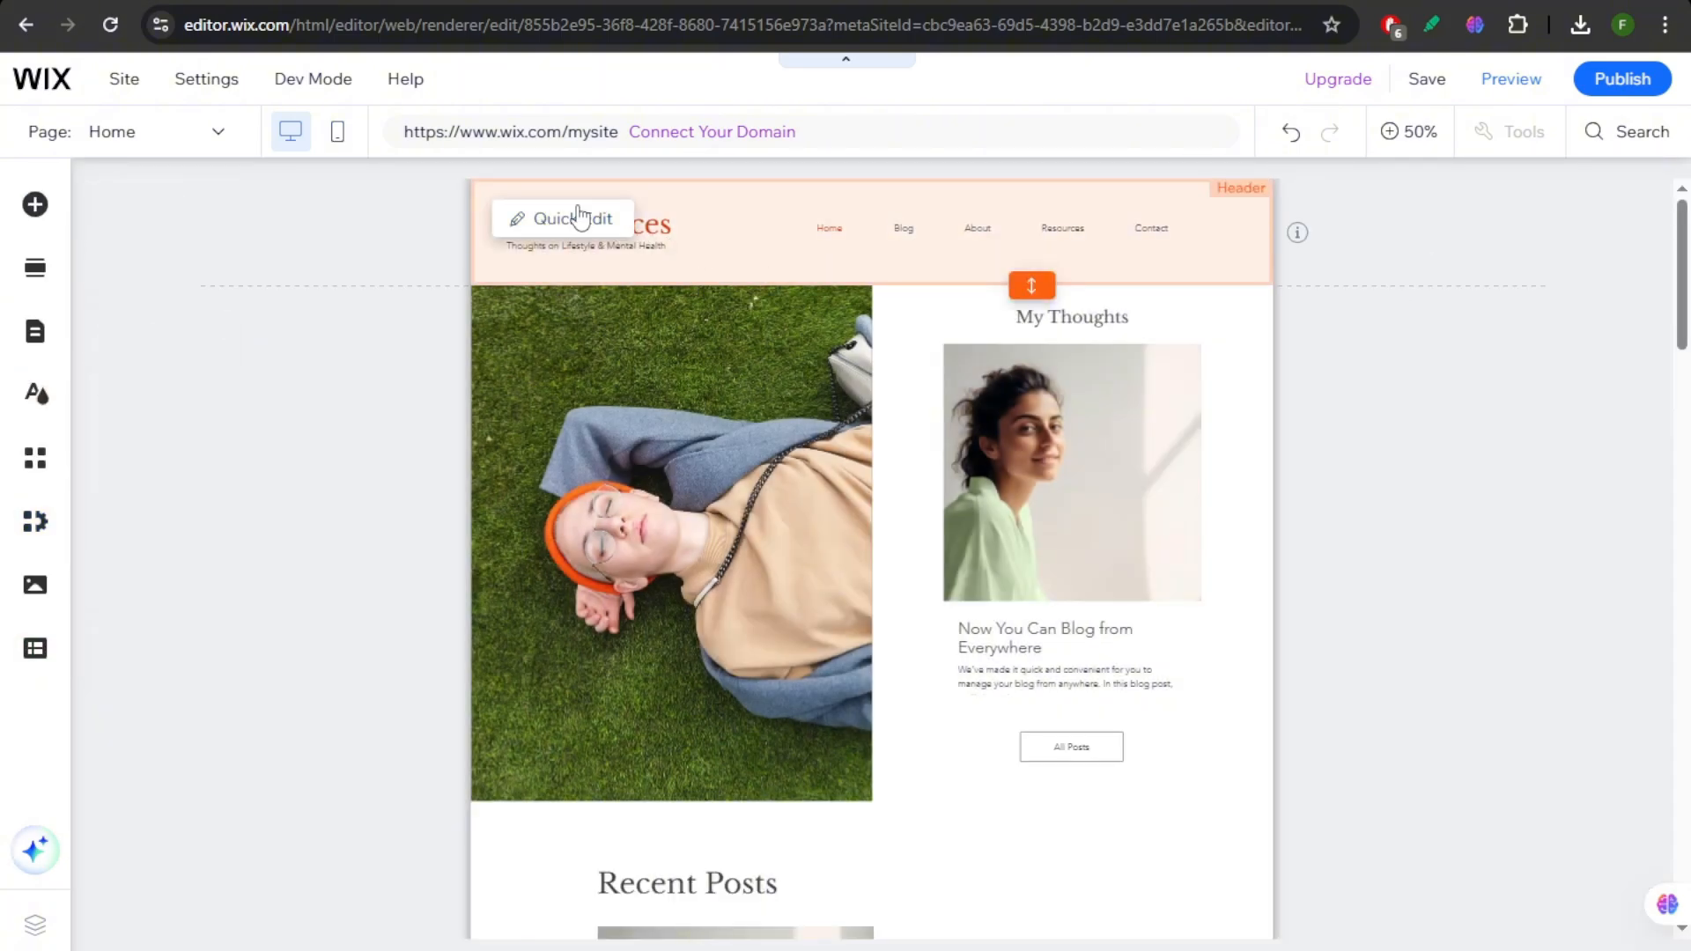
Open the quick edit options for the site header and the Intro section to review their editable content
{"action": "left_click", "coordinate": [1332, 312]}
{"action": "left_click", "coordinate": [572, 219]}
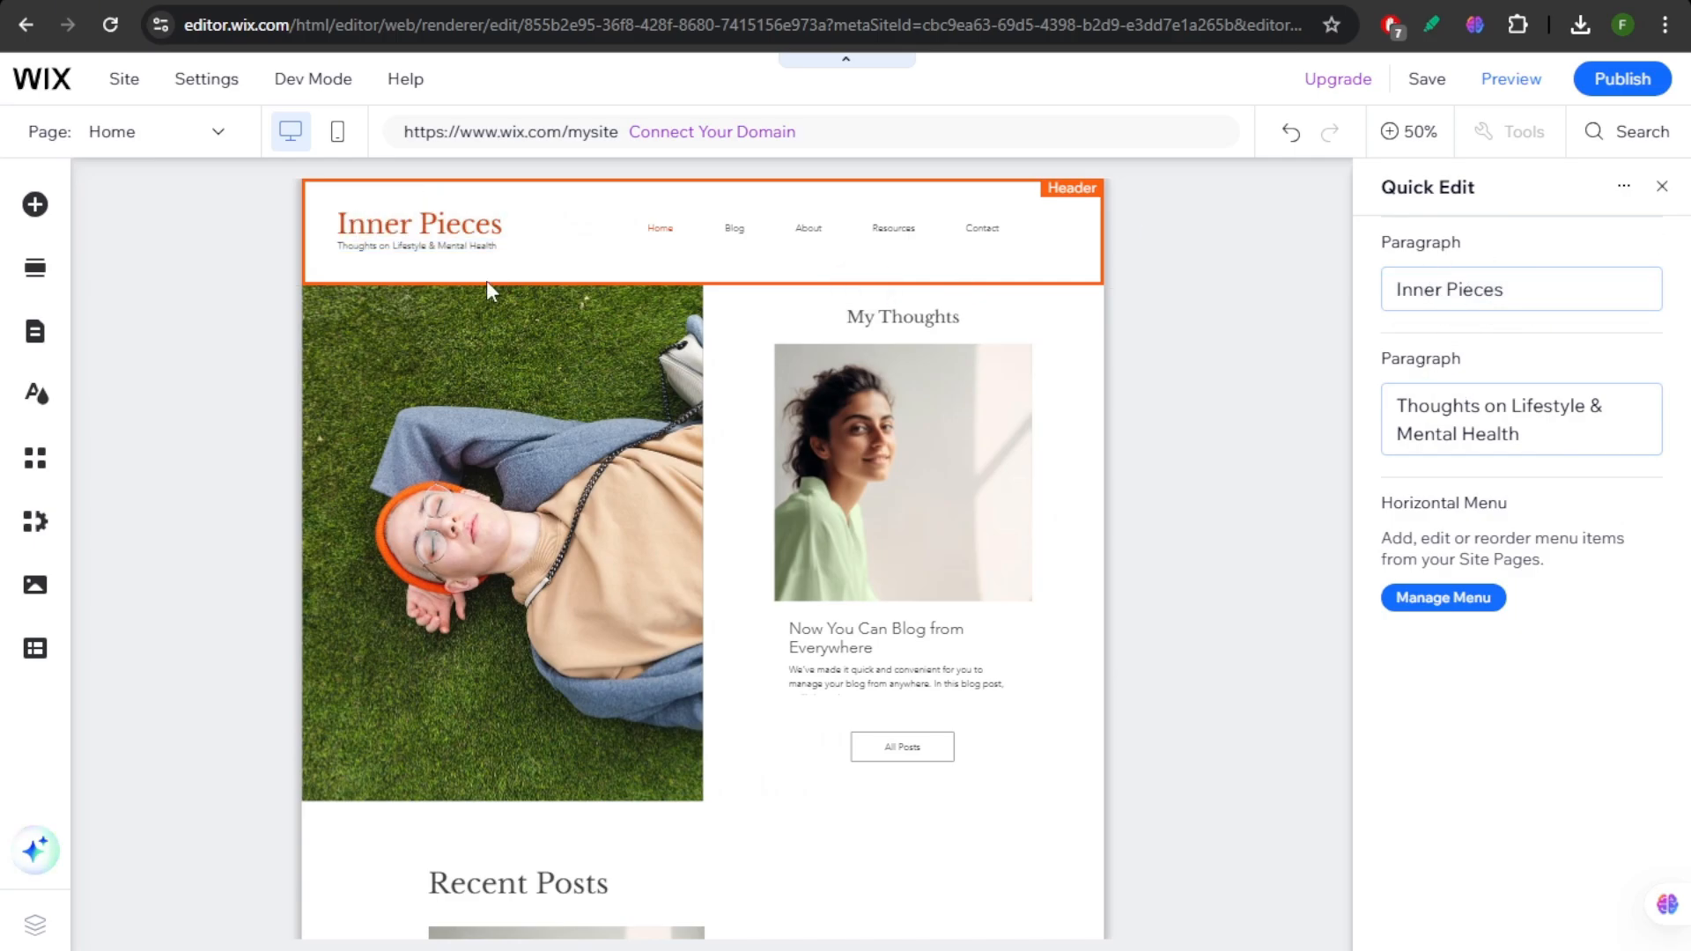
{"action": "left_click", "coordinate": [621, 246]}
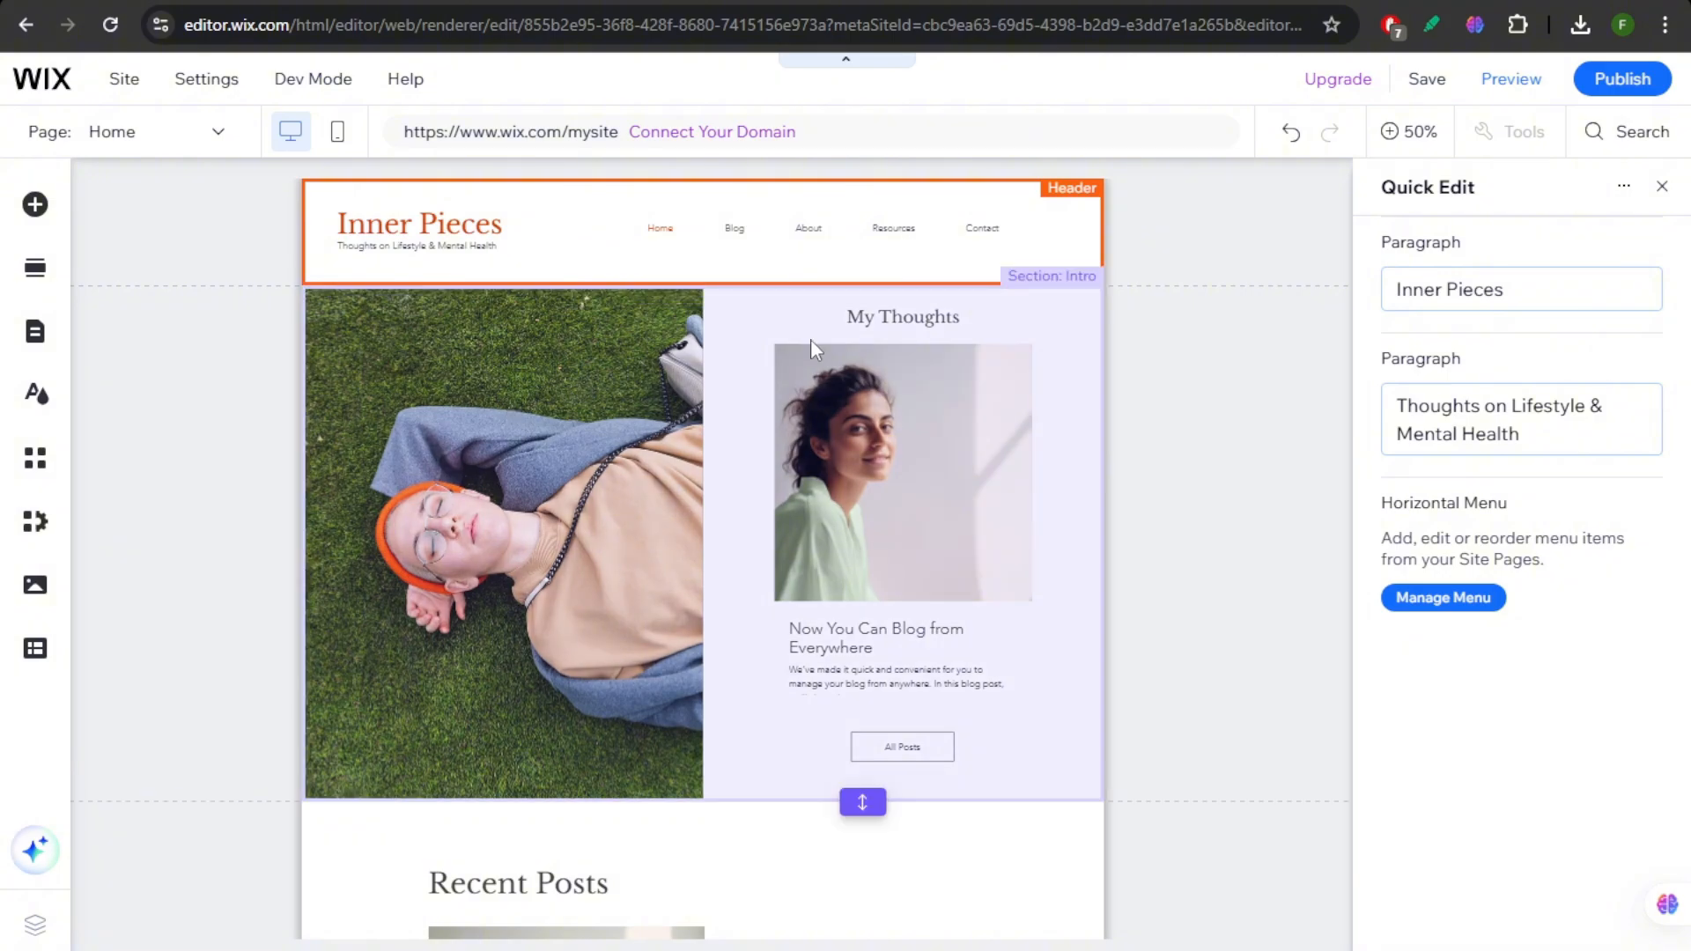
{"action": "left_click", "coordinate": [900, 327]}
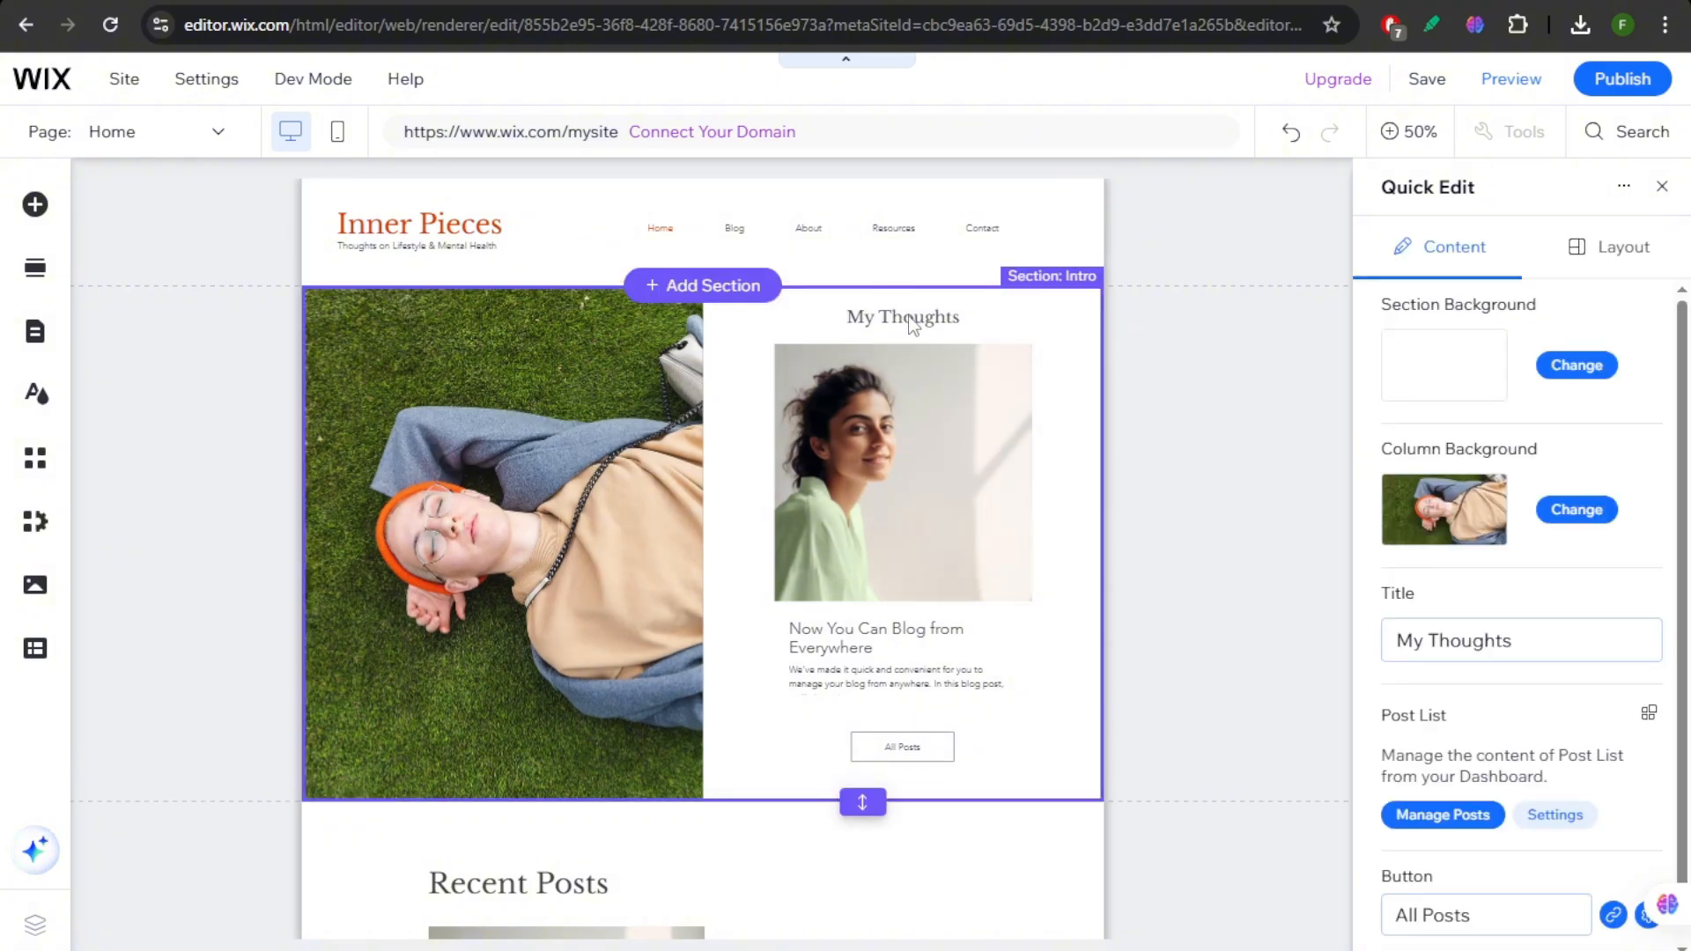
Open the text settings of the My Thoughts heading and examine the style, font, effects and character and line spacing options
{"action": "left_click", "coordinate": [904, 319]}
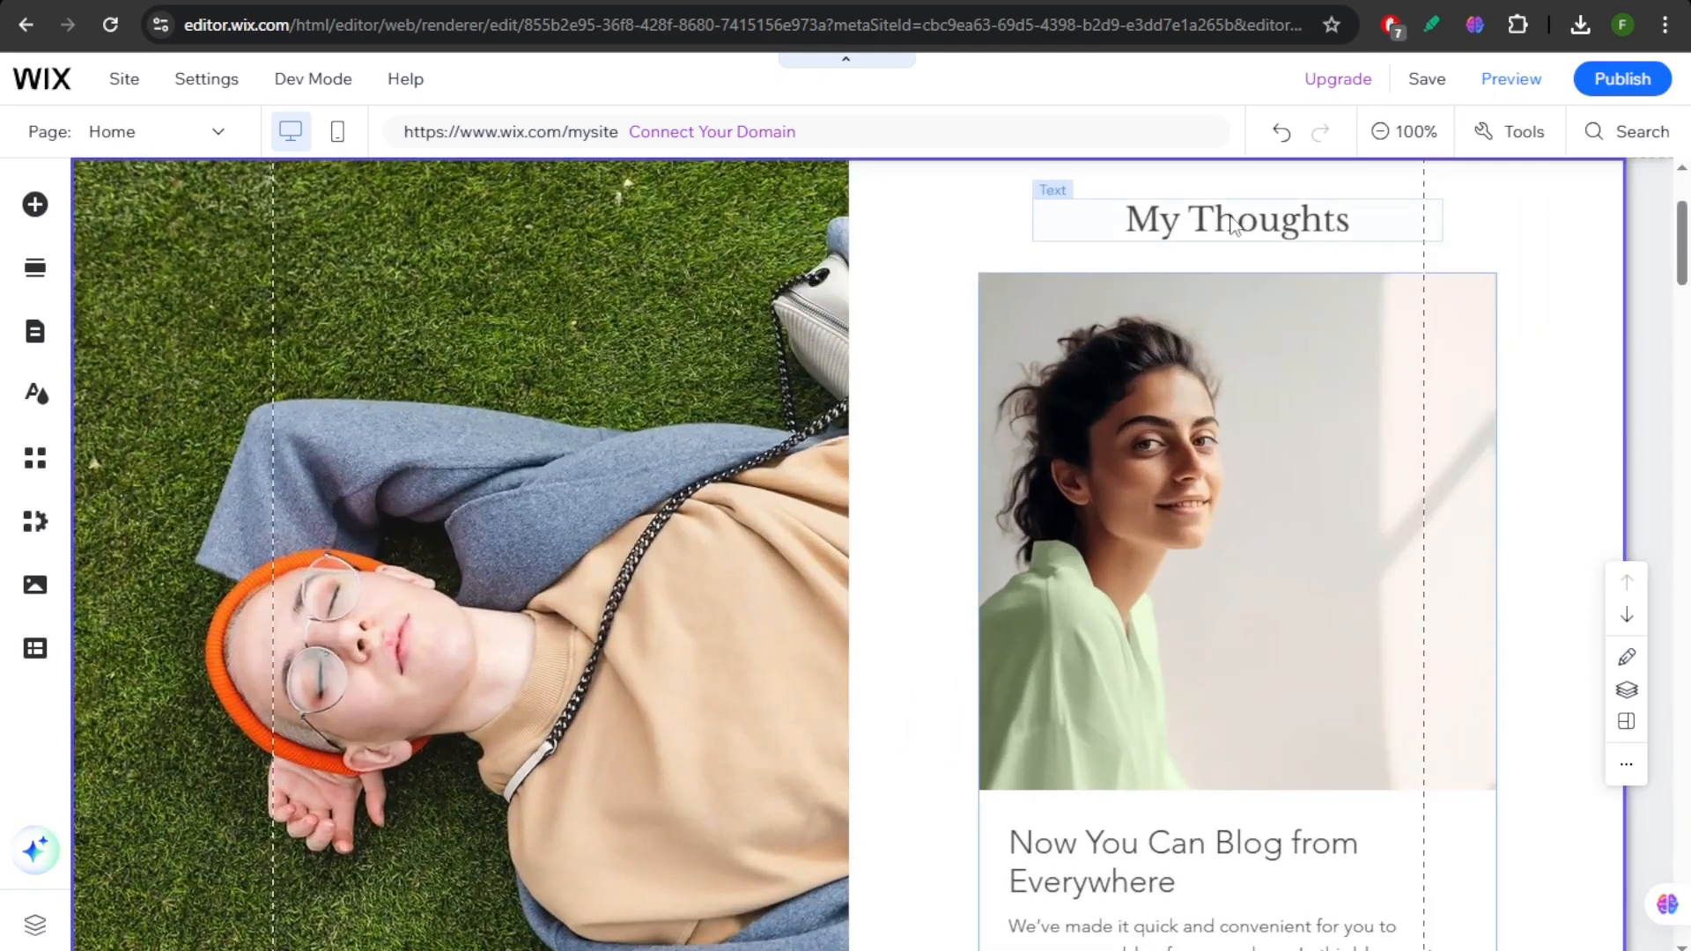
{"action": "left_click", "coordinate": [1233, 223]}
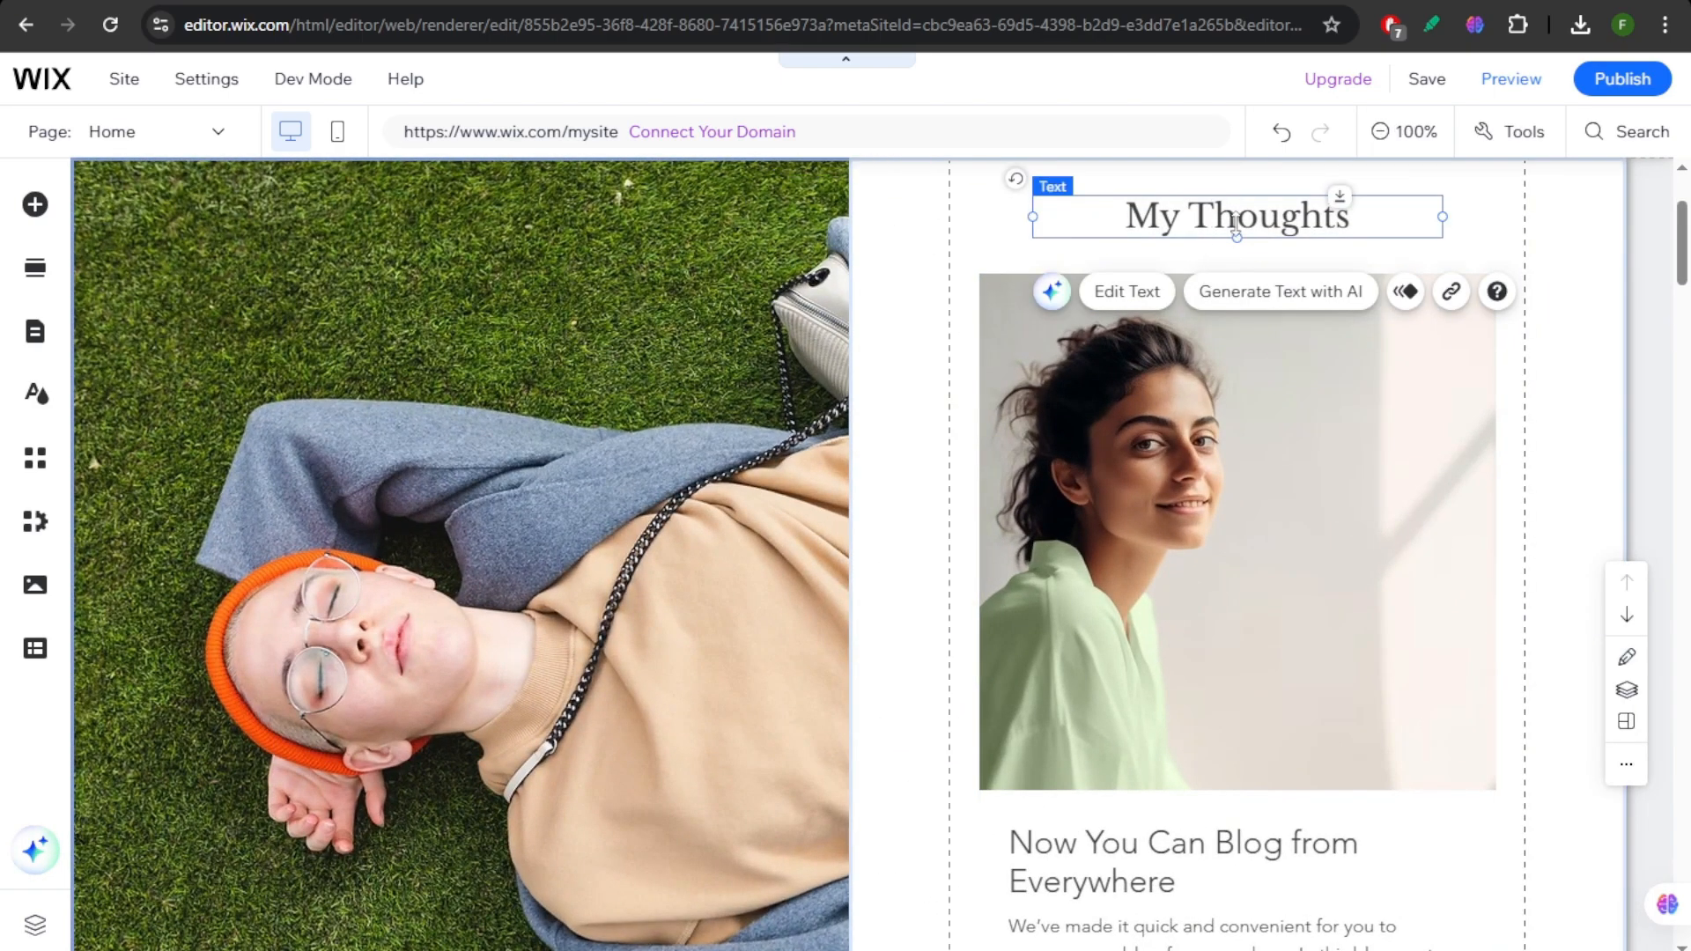
{"action": "left_click", "coordinate": [1127, 292]}
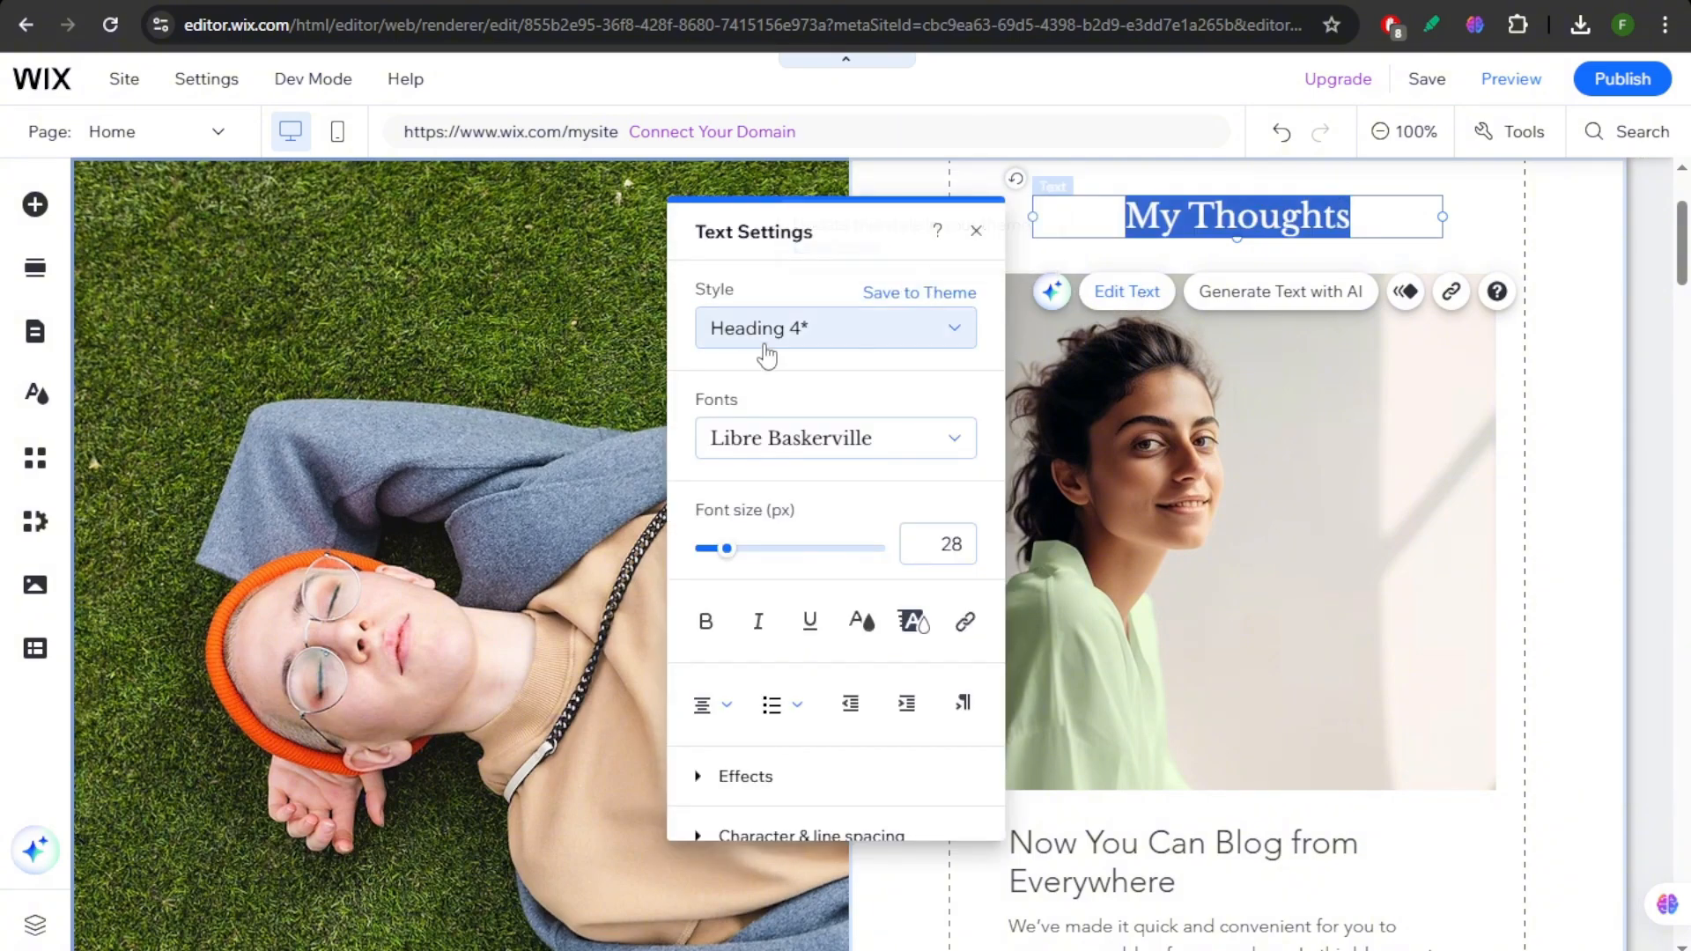
{"action": "left_click", "coordinate": [812, 340]}
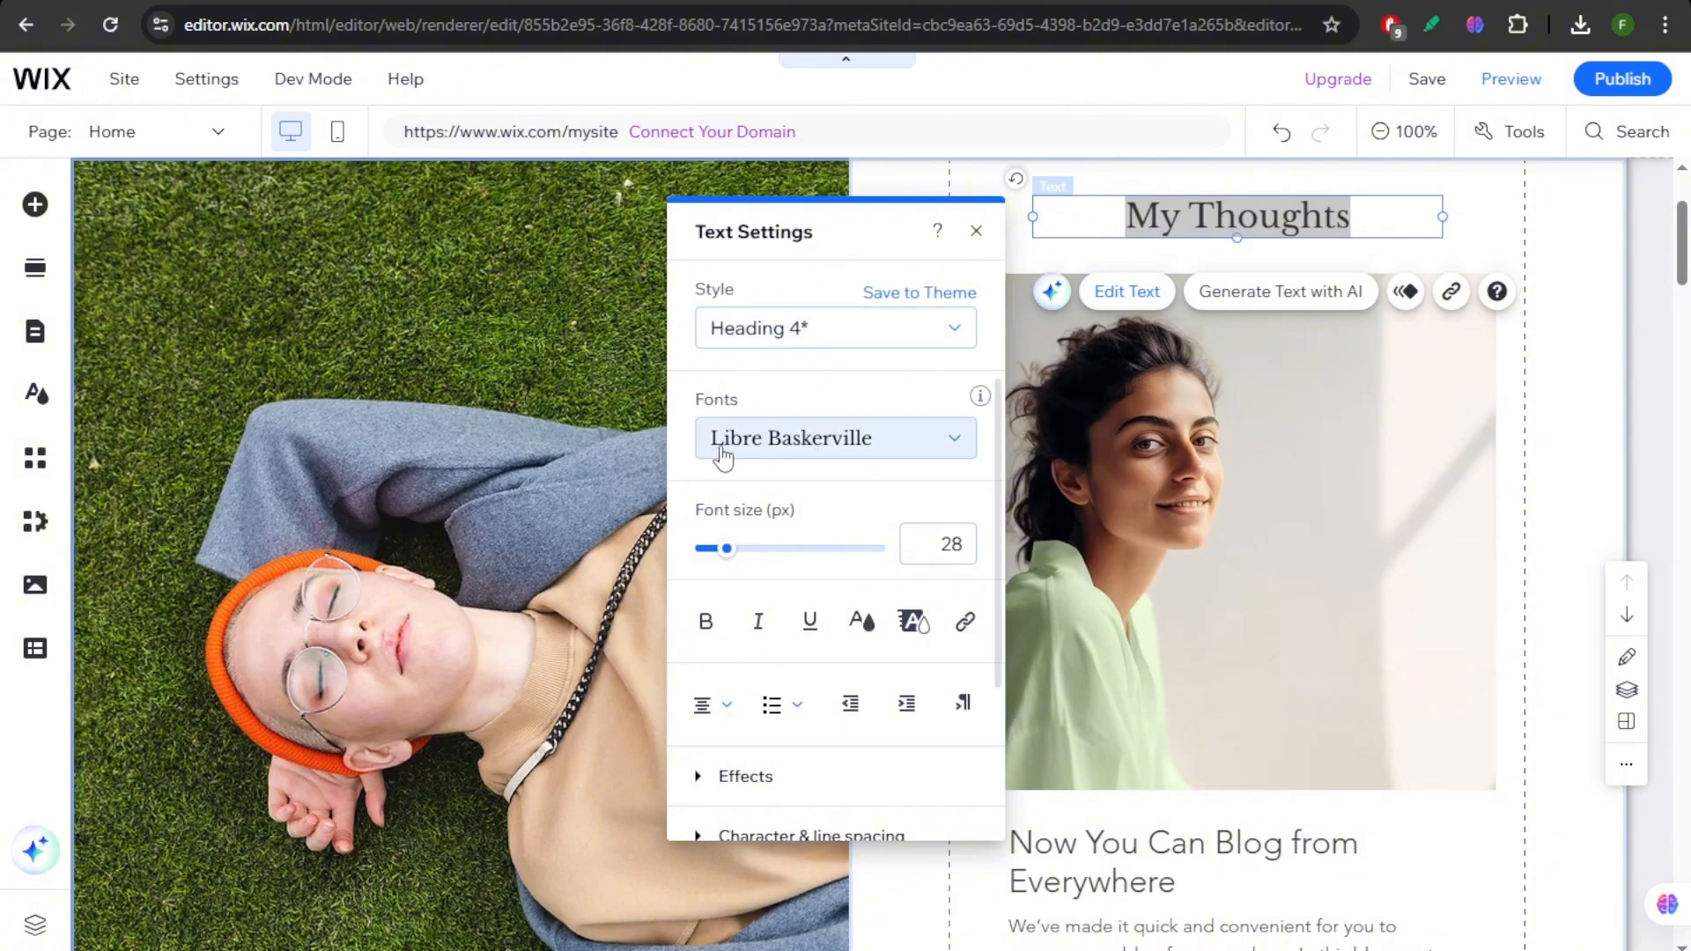
{"action": "scroll", "coordinate": [810, 468], "scroll_direction": "down", "scroll_amount": 1}
{"action": "scroll", "coordinate": [776, 469], "scroll_direction": "up", "scroll_amount": 1}
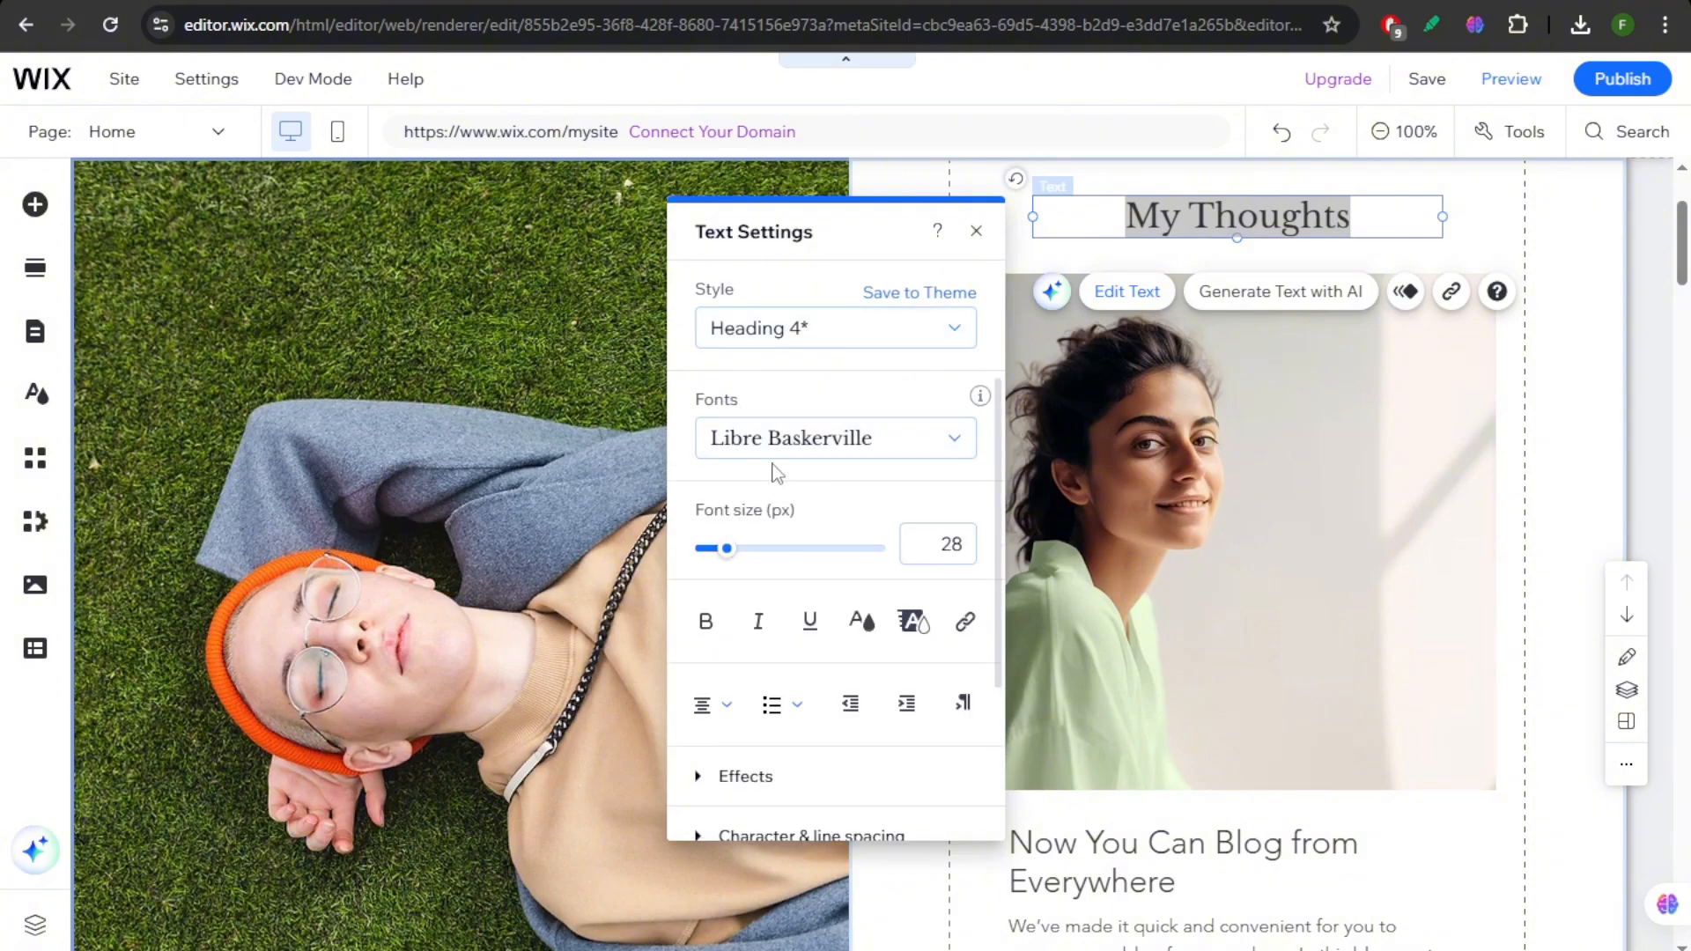
{"action": "scroll", "coordinate": [773, 471], "scroll_direction": "down", "scroll_amount": 1}
{"action": "left_click", "coordinate": [810, 505]}
{"action": "scroll", "coordinate": [767, 585], "scroll_direction": "down", "scroll_amount": 1}
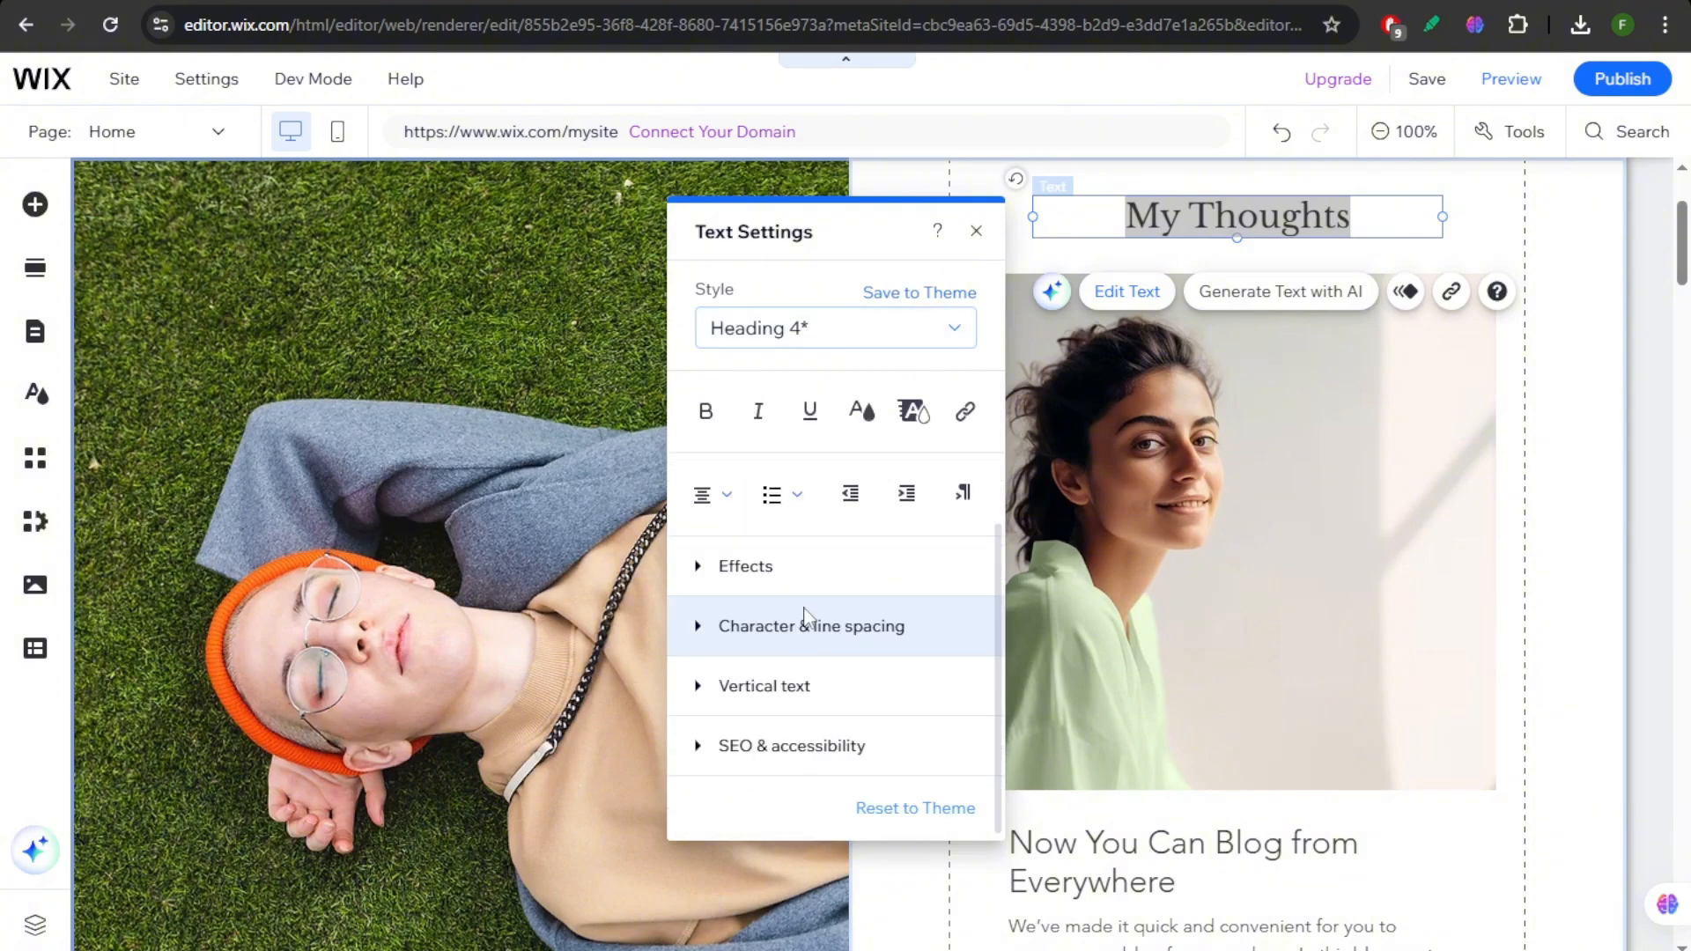
{"action": "left_click", "coordinate": [770, 585]}
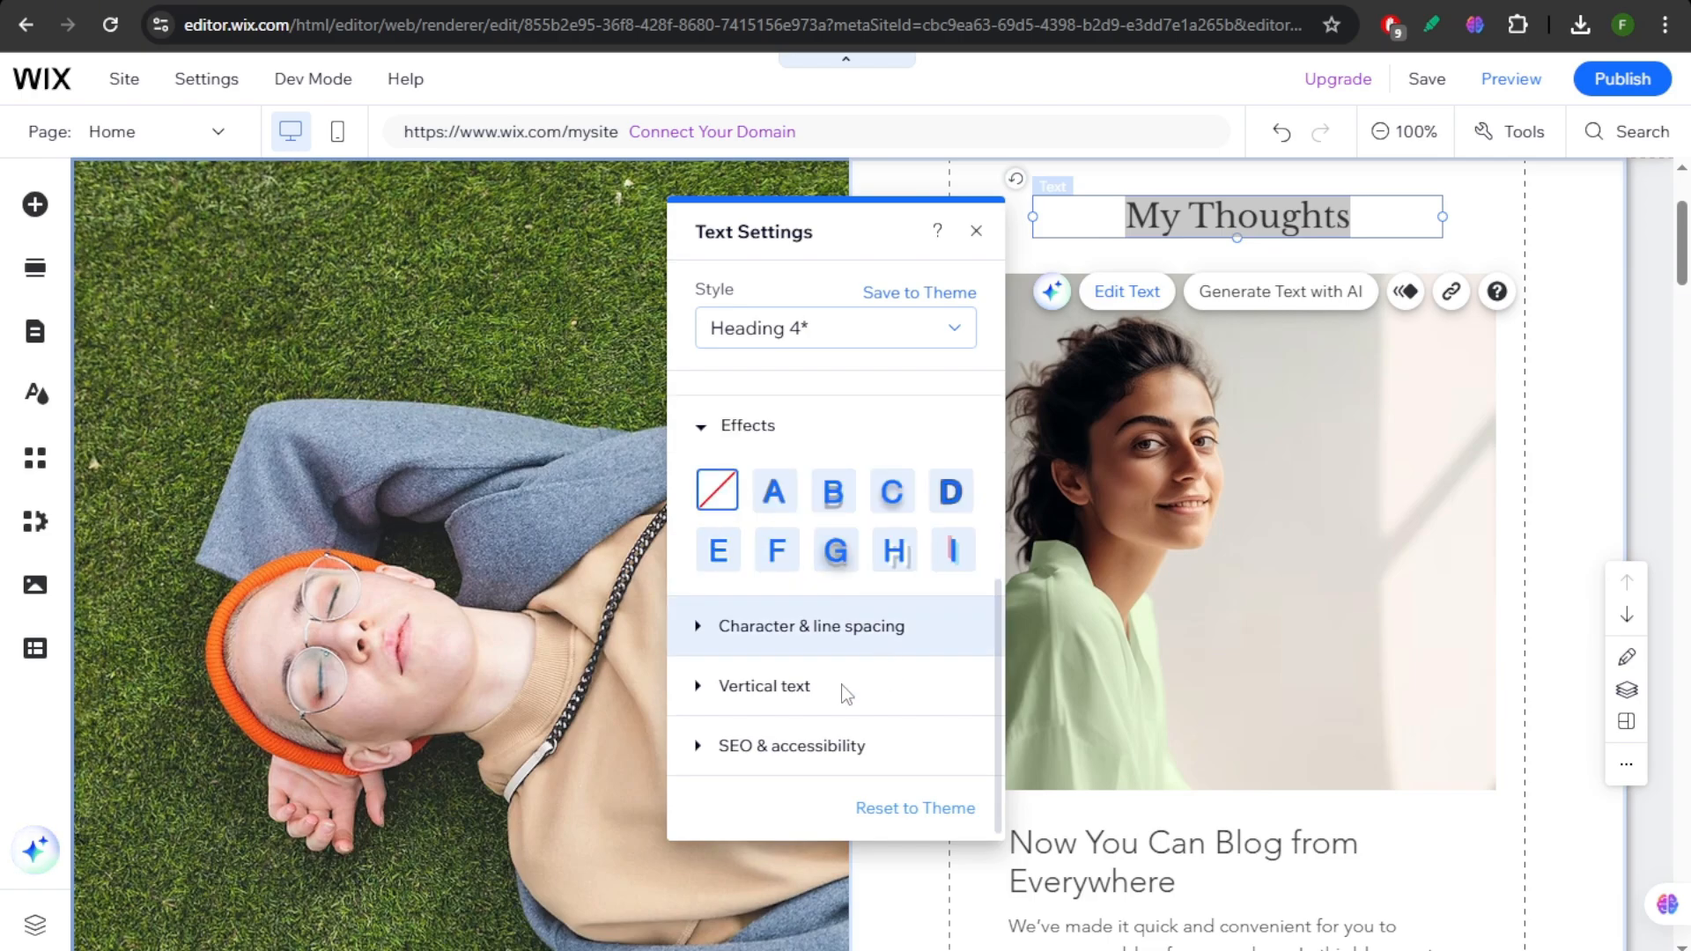
{"action": "left_click", "coordinate": [798, 648]}
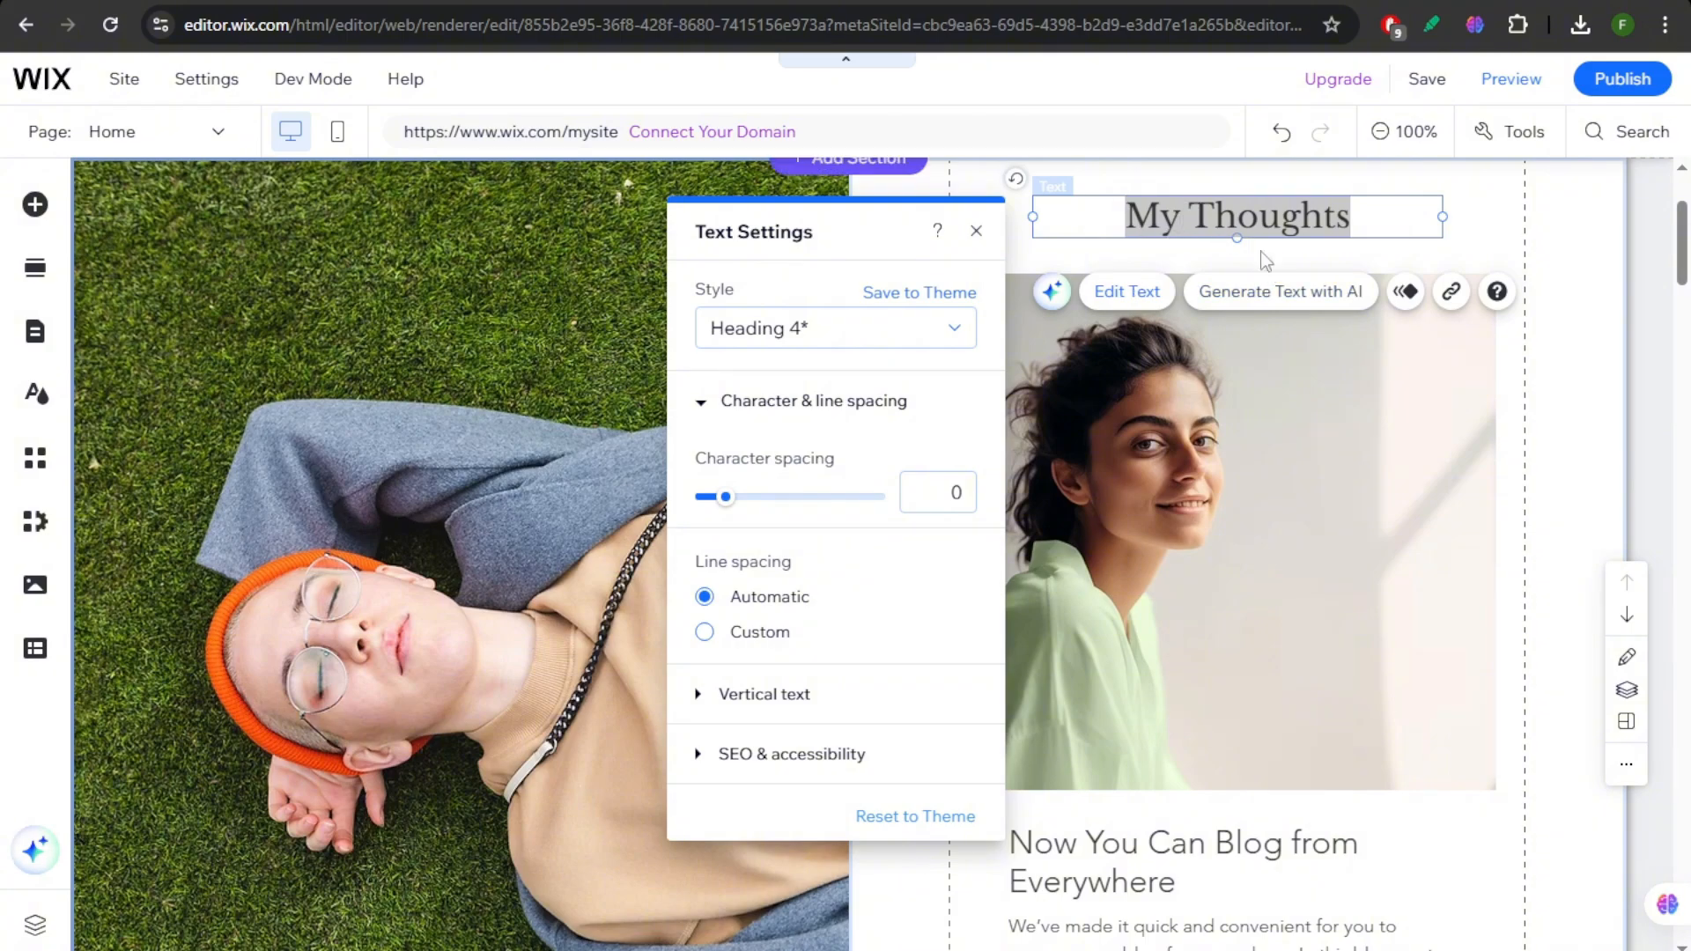
View the AI text generator for the My Thoughts heading and close it without generating text
{"action": "left_click", "coordinate": [1235, 294]}
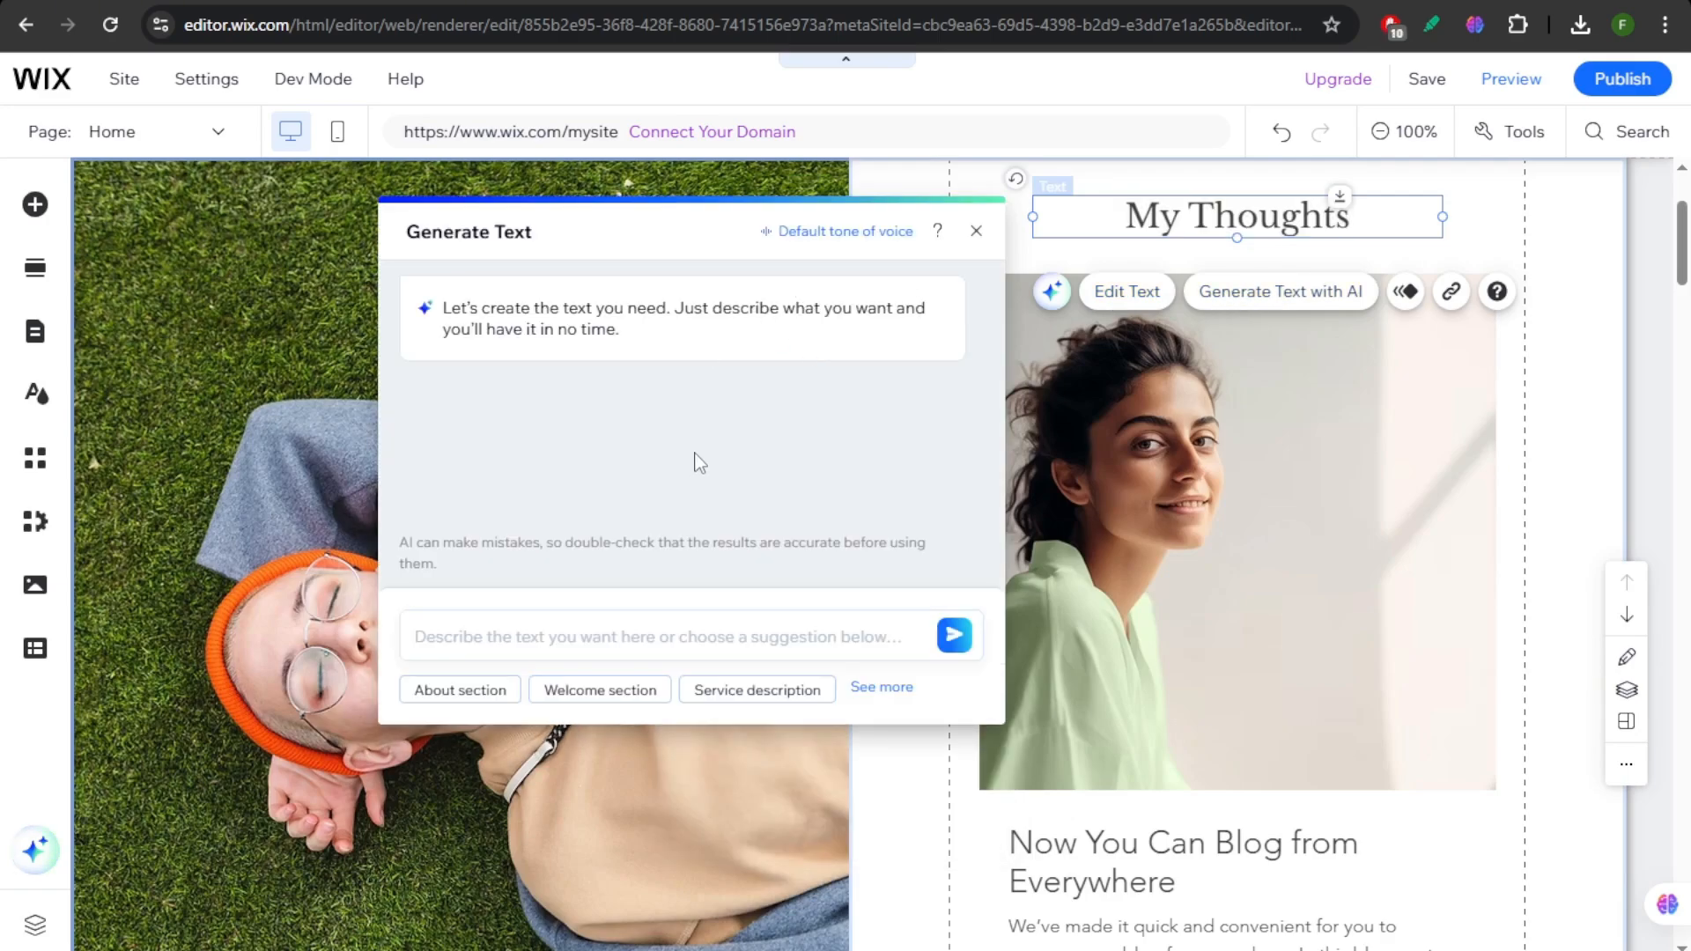
{"action": "left_click", "coordinate": [977, 232]}
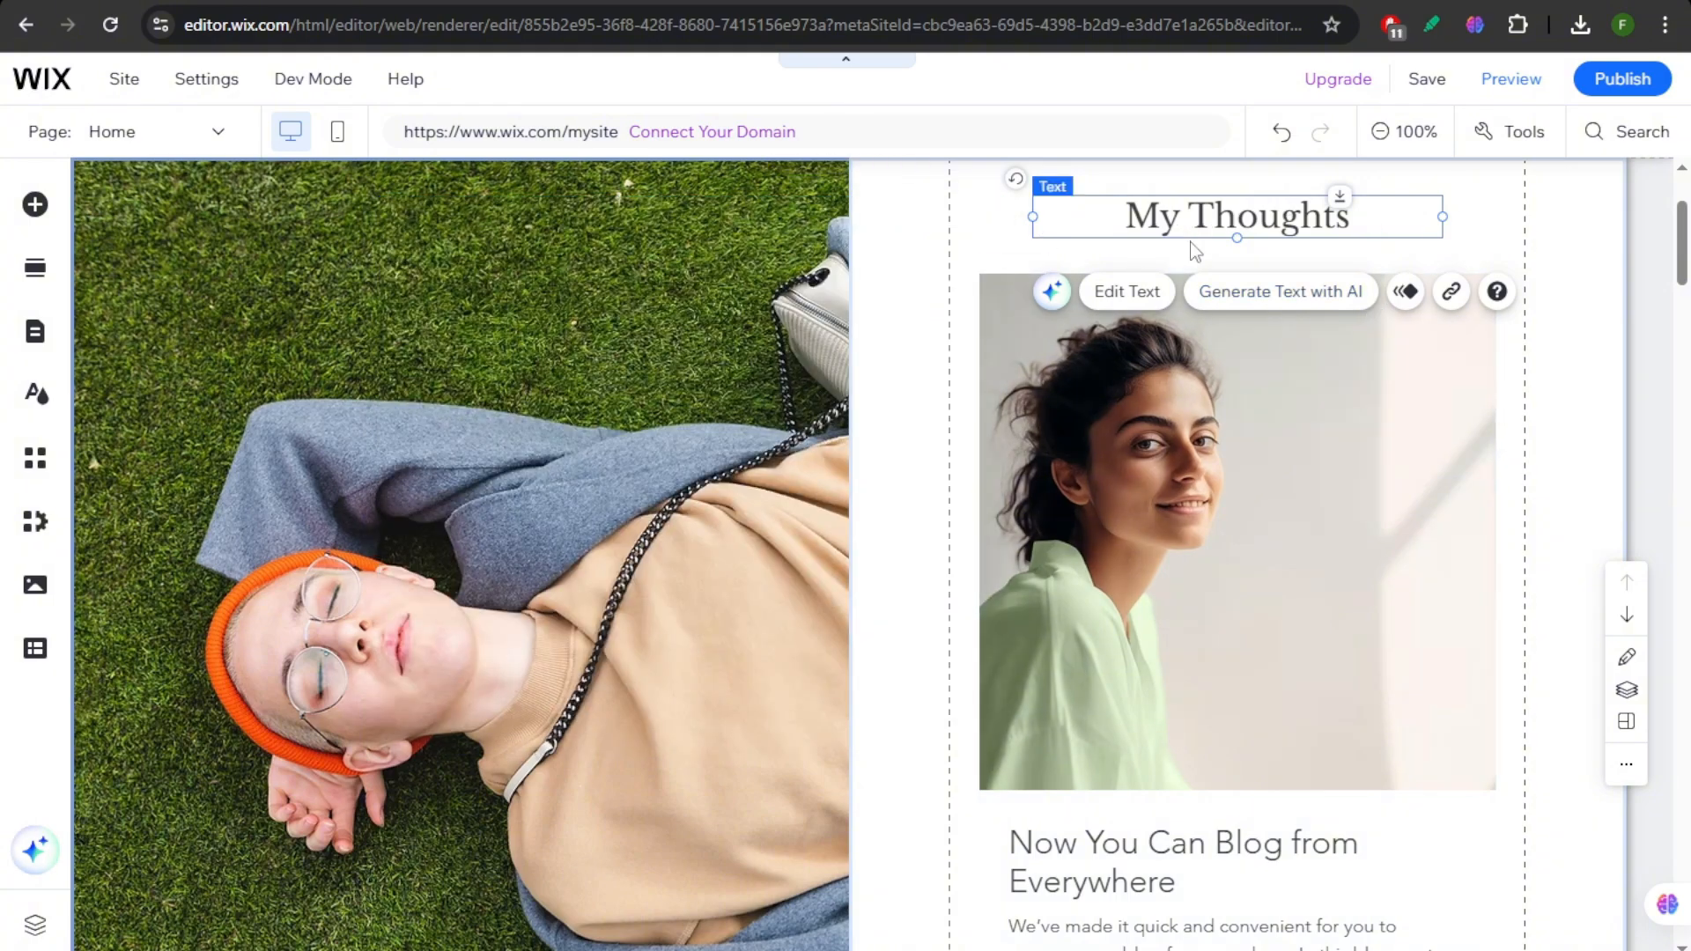
{"action": "scroll", "coordinate": [1233, 254], "scroll_direction": "up", "scroll_amount": 1}
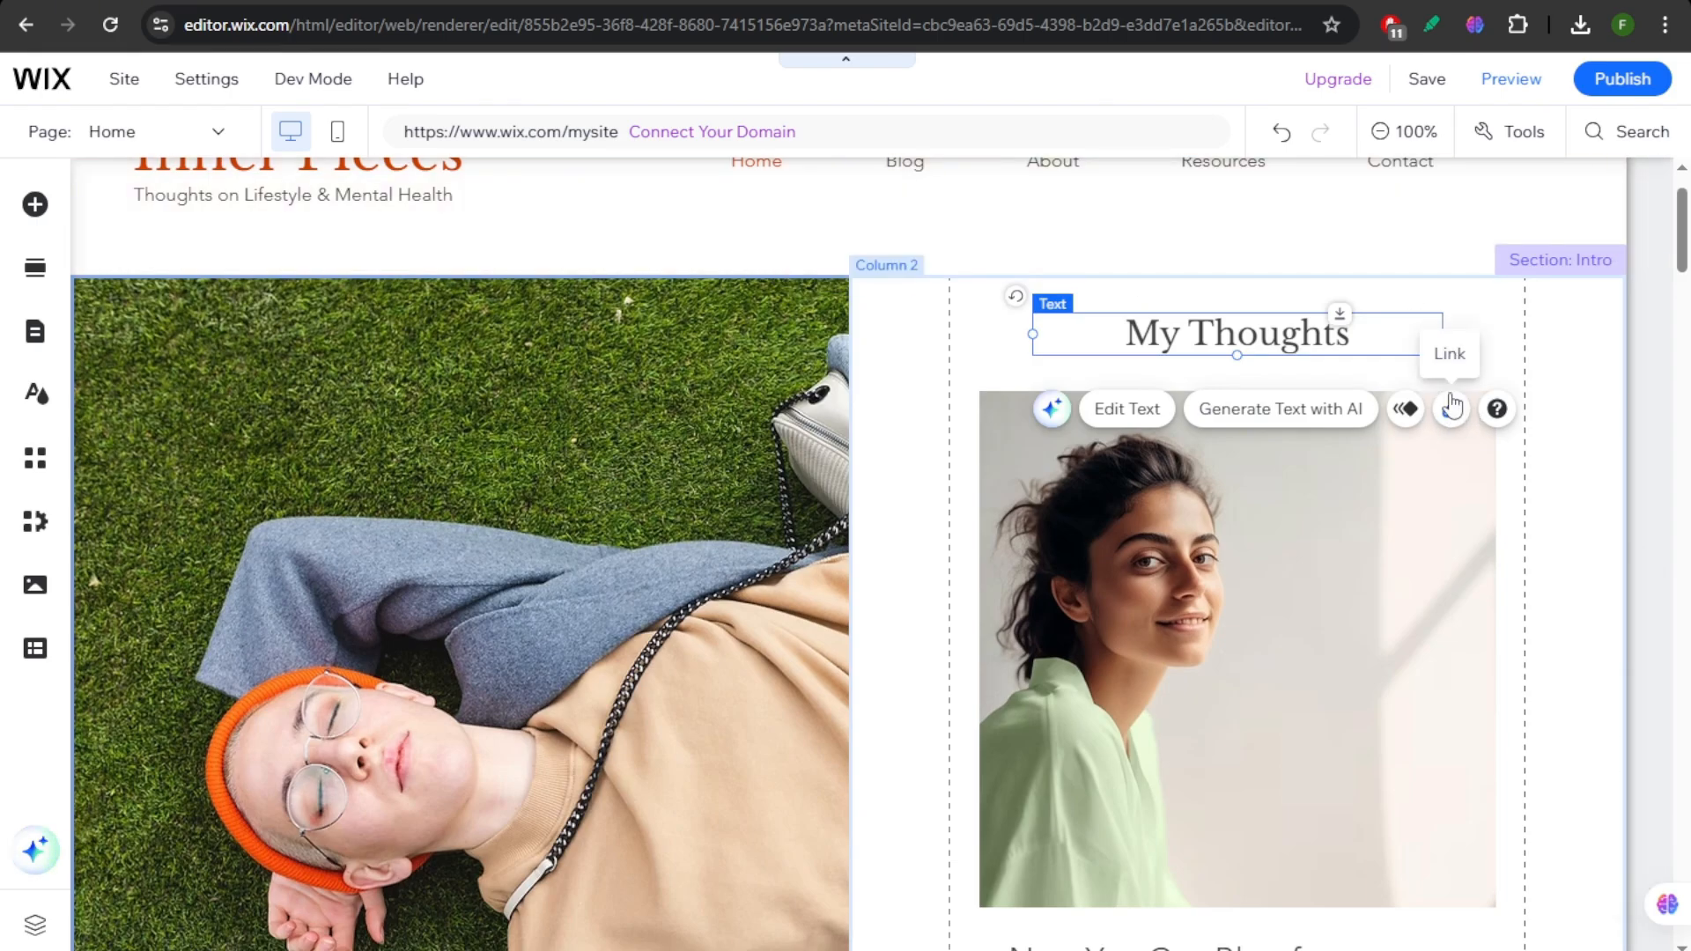
{"action": "scroll", "coordinate": [1458, 410], "scroll_direction": "down", "scroll_amount": 1}
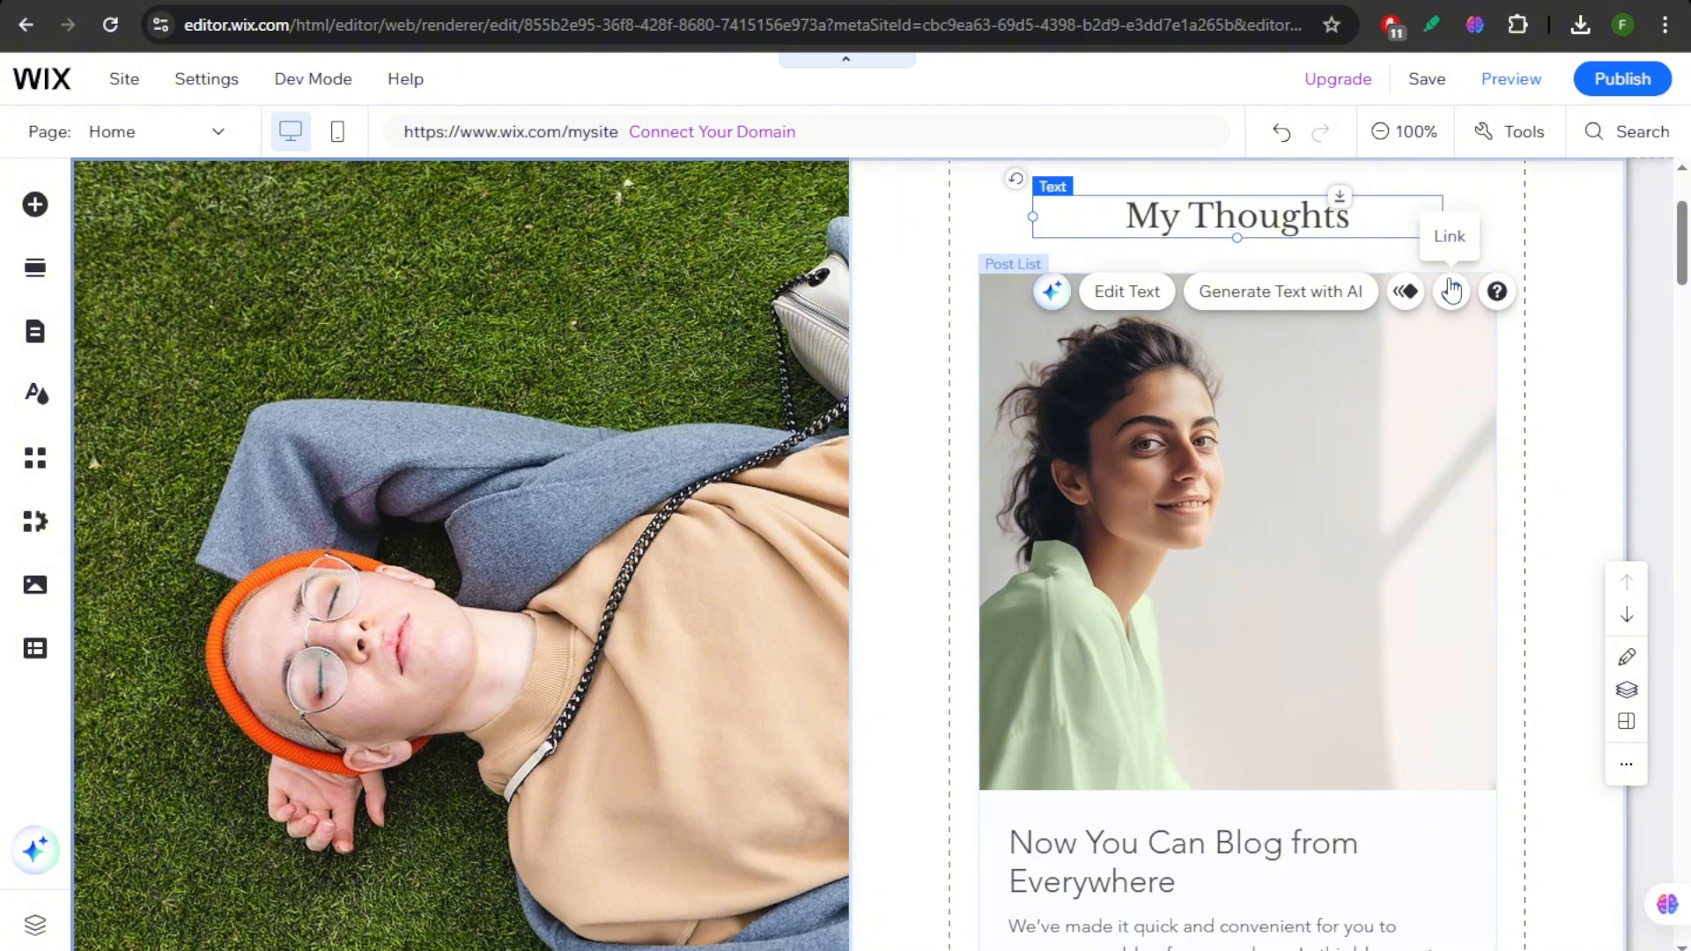
Delete the Quote section containing the Winnie the Pooh quotation from the Home page
{"action": "left_click", "coordinate": [1647, 315]}
{"action": "scroll", "coordinate": [925, 585], "scroll_direction": "up", "scroll_amount": 2}
{"action": "scroll", "coordinate": [937, 585], "scroll_direction": "down", "scroll_amount": 10}
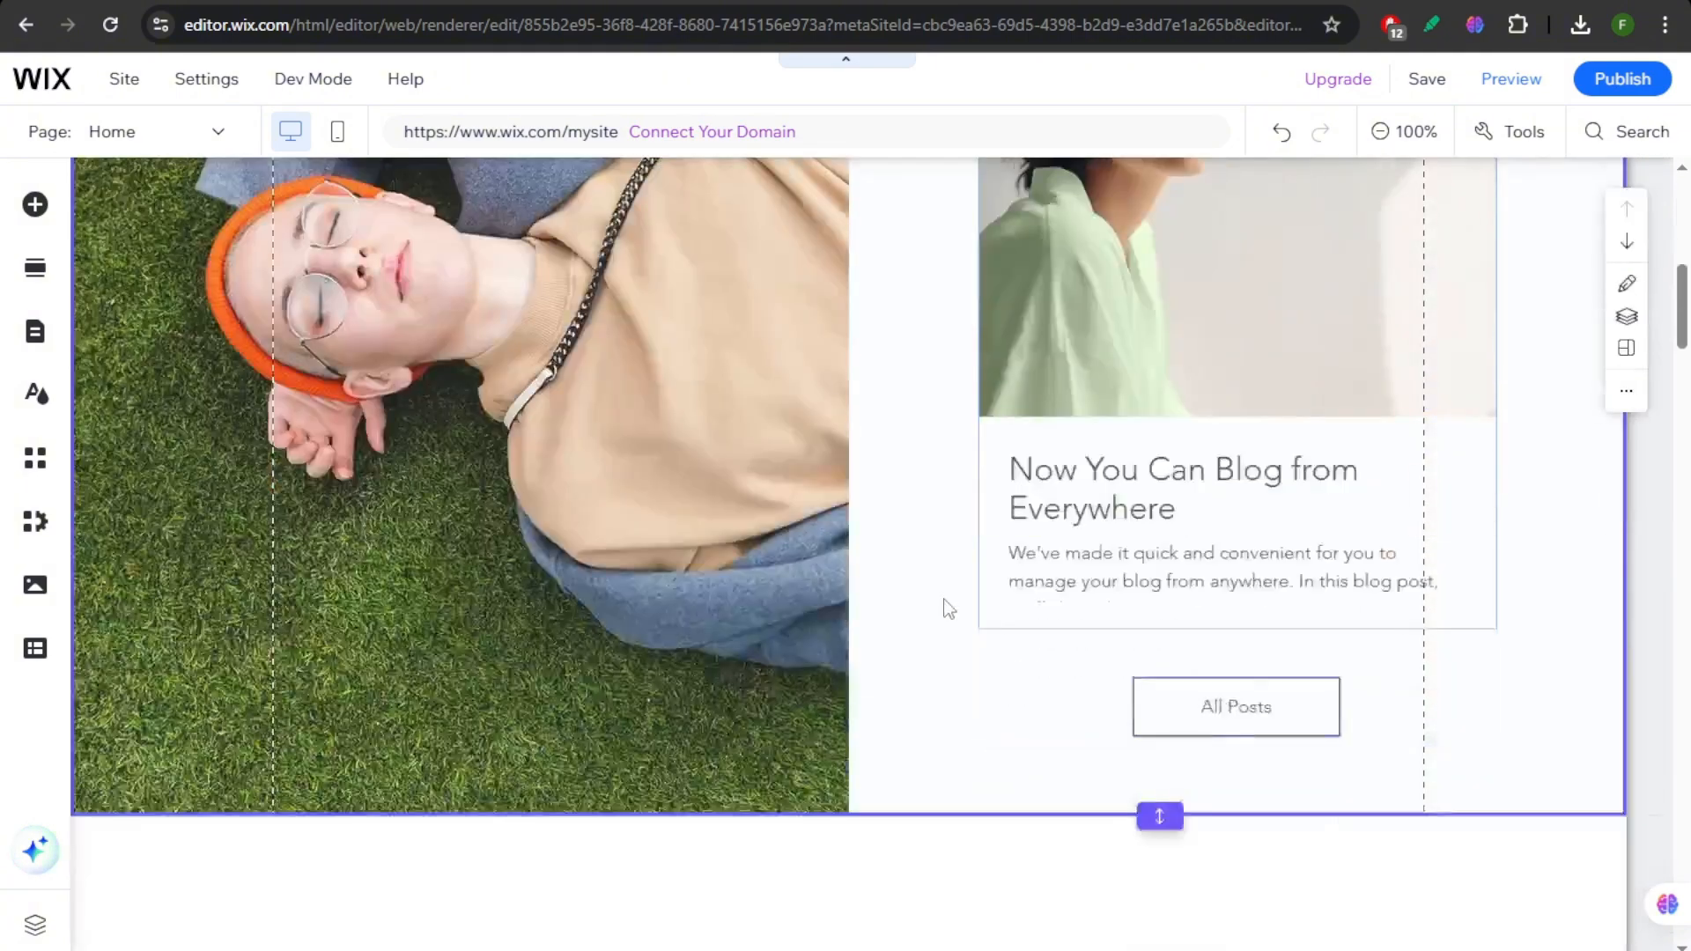
{"action": "scroll", "coordinate": [846, 560], "scroll_direction": "down", "scroll_amount": 14}
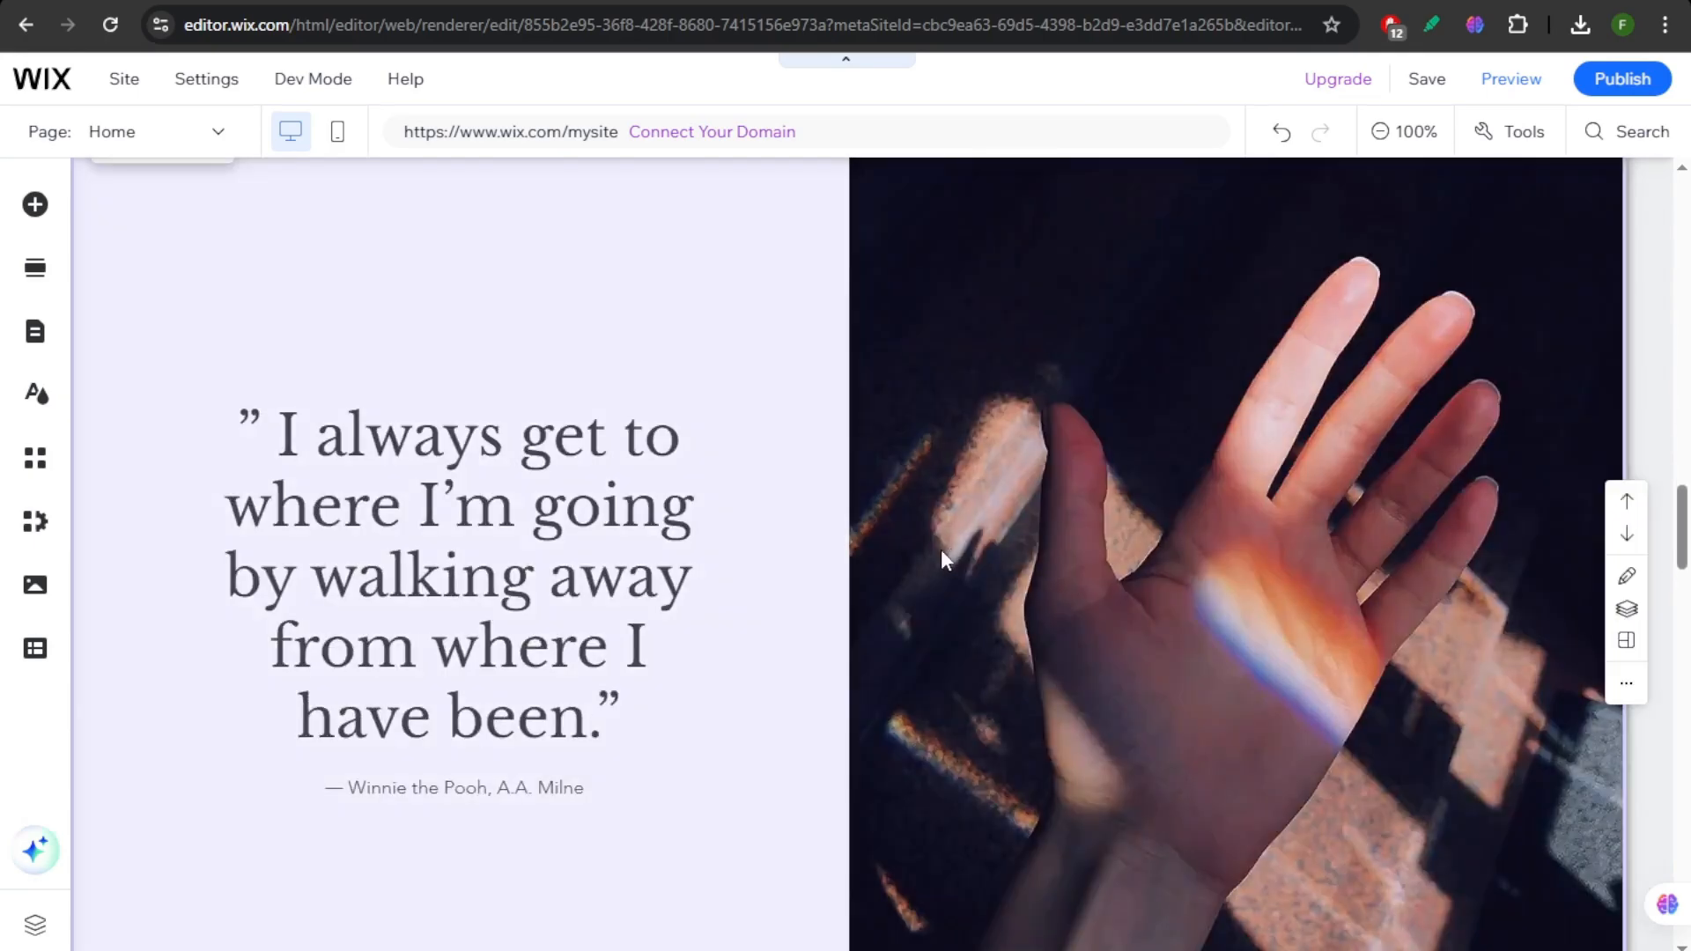
{"action": "scroll", "coordinate": [679, 452], "scroll_direction": "down", "scroll_amount": 4}
{"action": "scroll", "coordinate": [532, 352], "scroll_direction": "up", "scroll_amount": 5}
{"action": "left_click", "coordinate": [544, 344]}
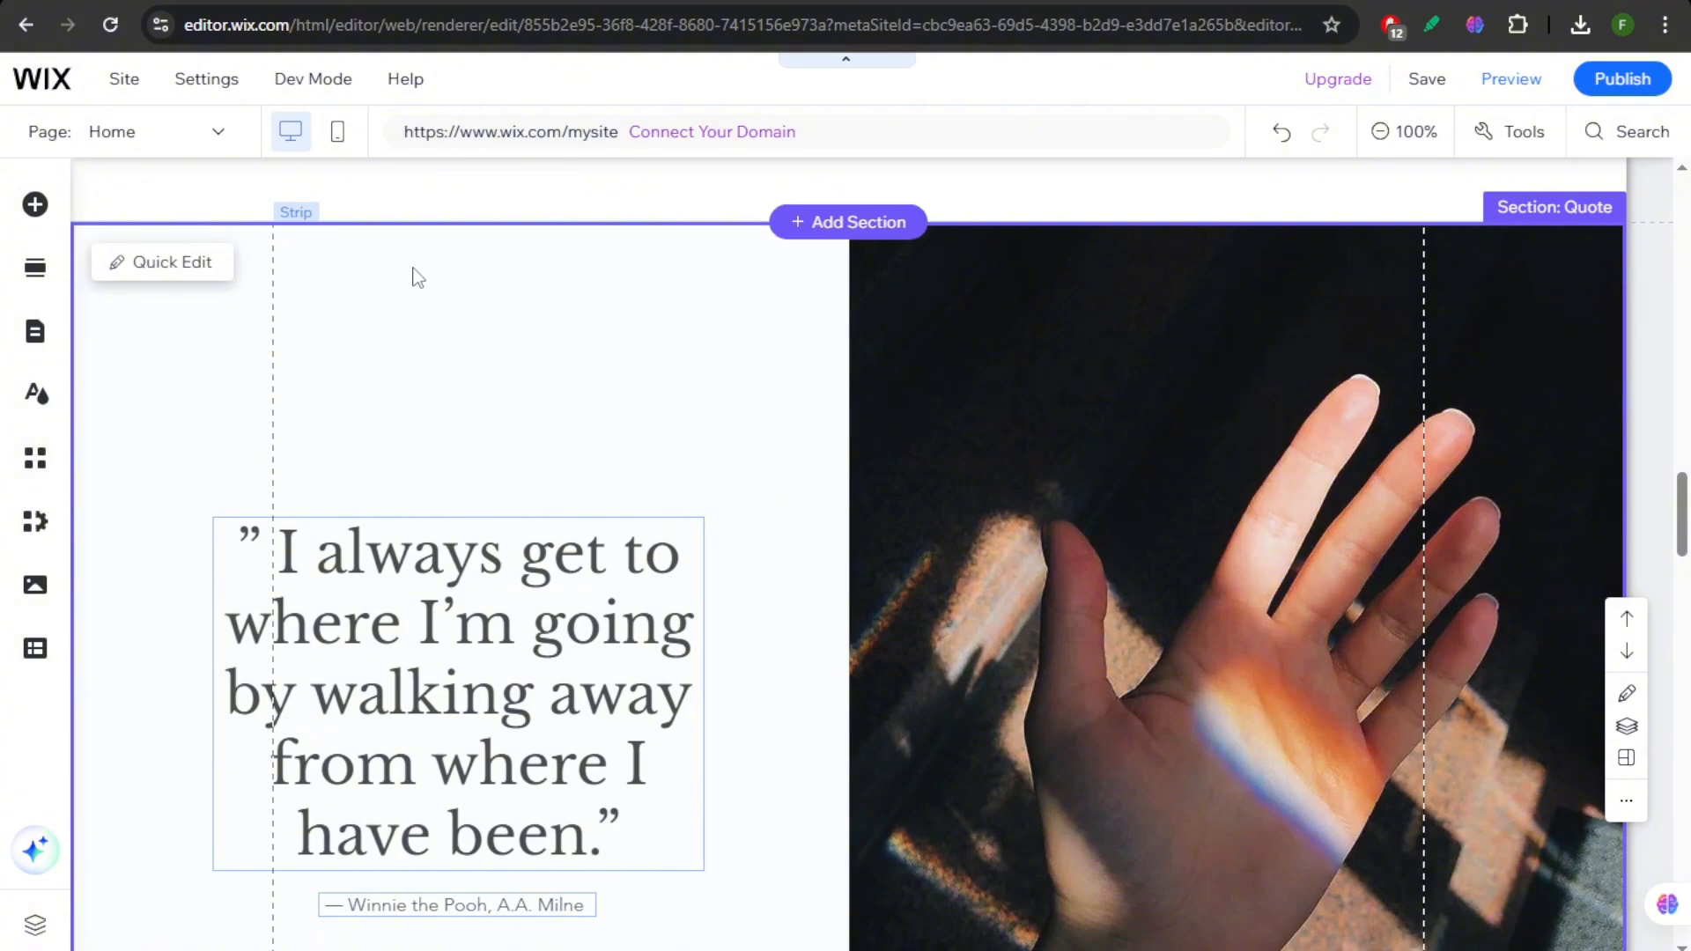
{"action": "key", "text": "Delete"}
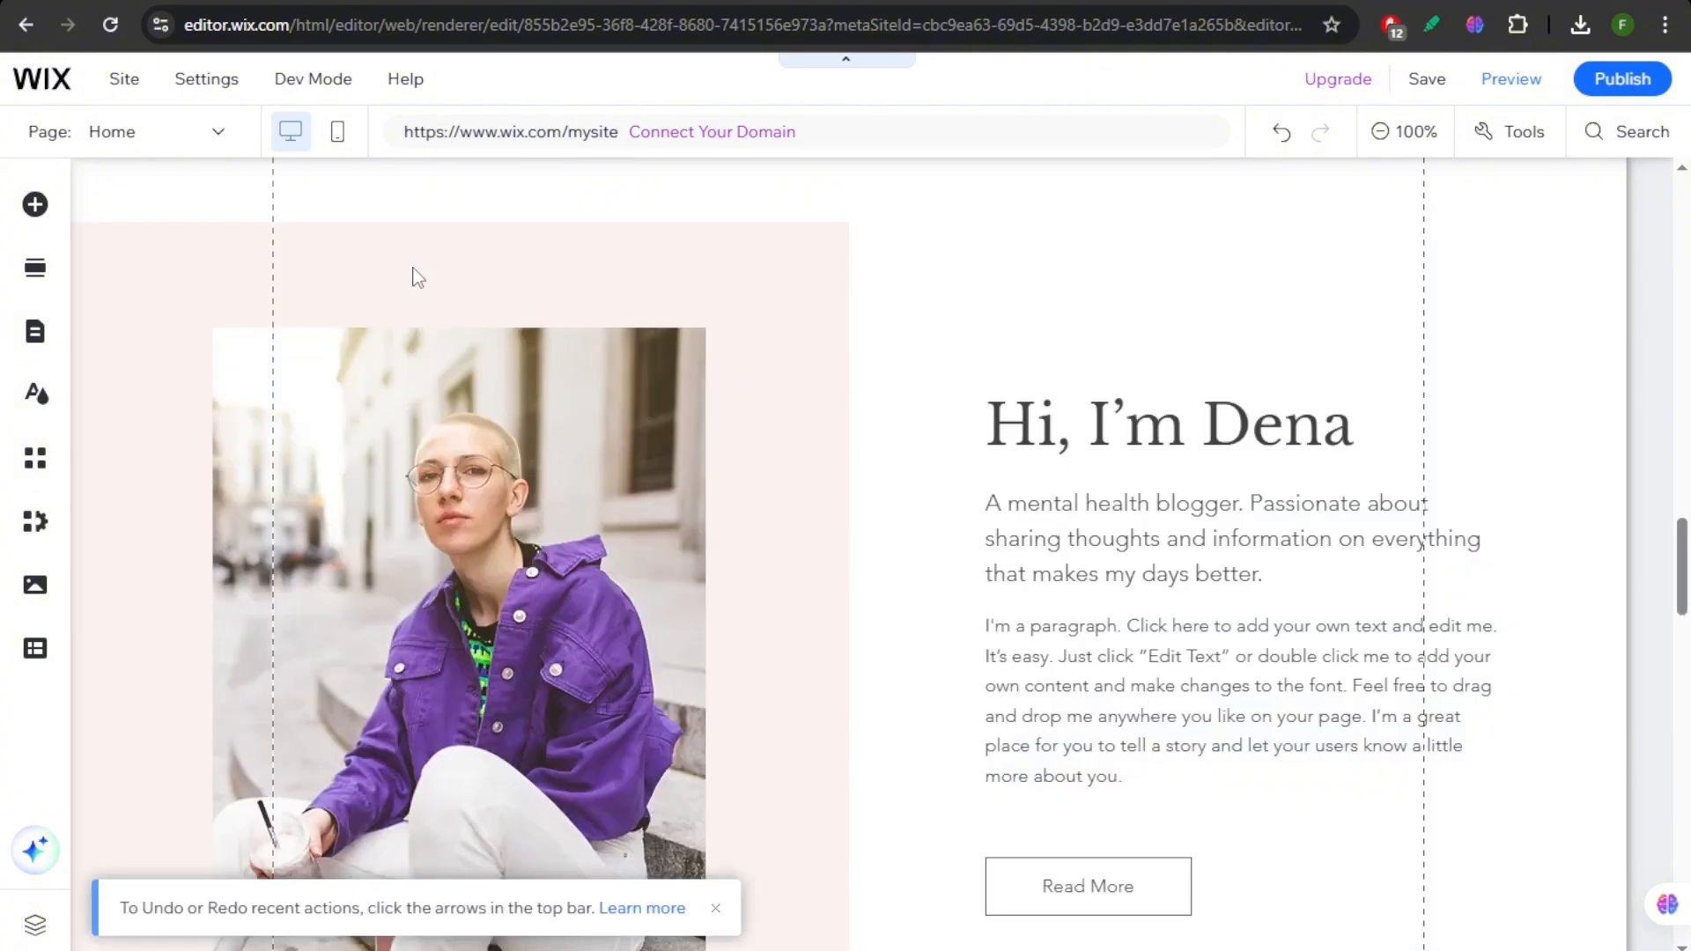
{"action": "scroll", "coordinate": [476, 352], "scroll_direction": "up", "scroll_amount": 4}
{"action": "scroll", "coordinate": [570, 702], "scroll_direction": "up", "scroll_amount": 3}
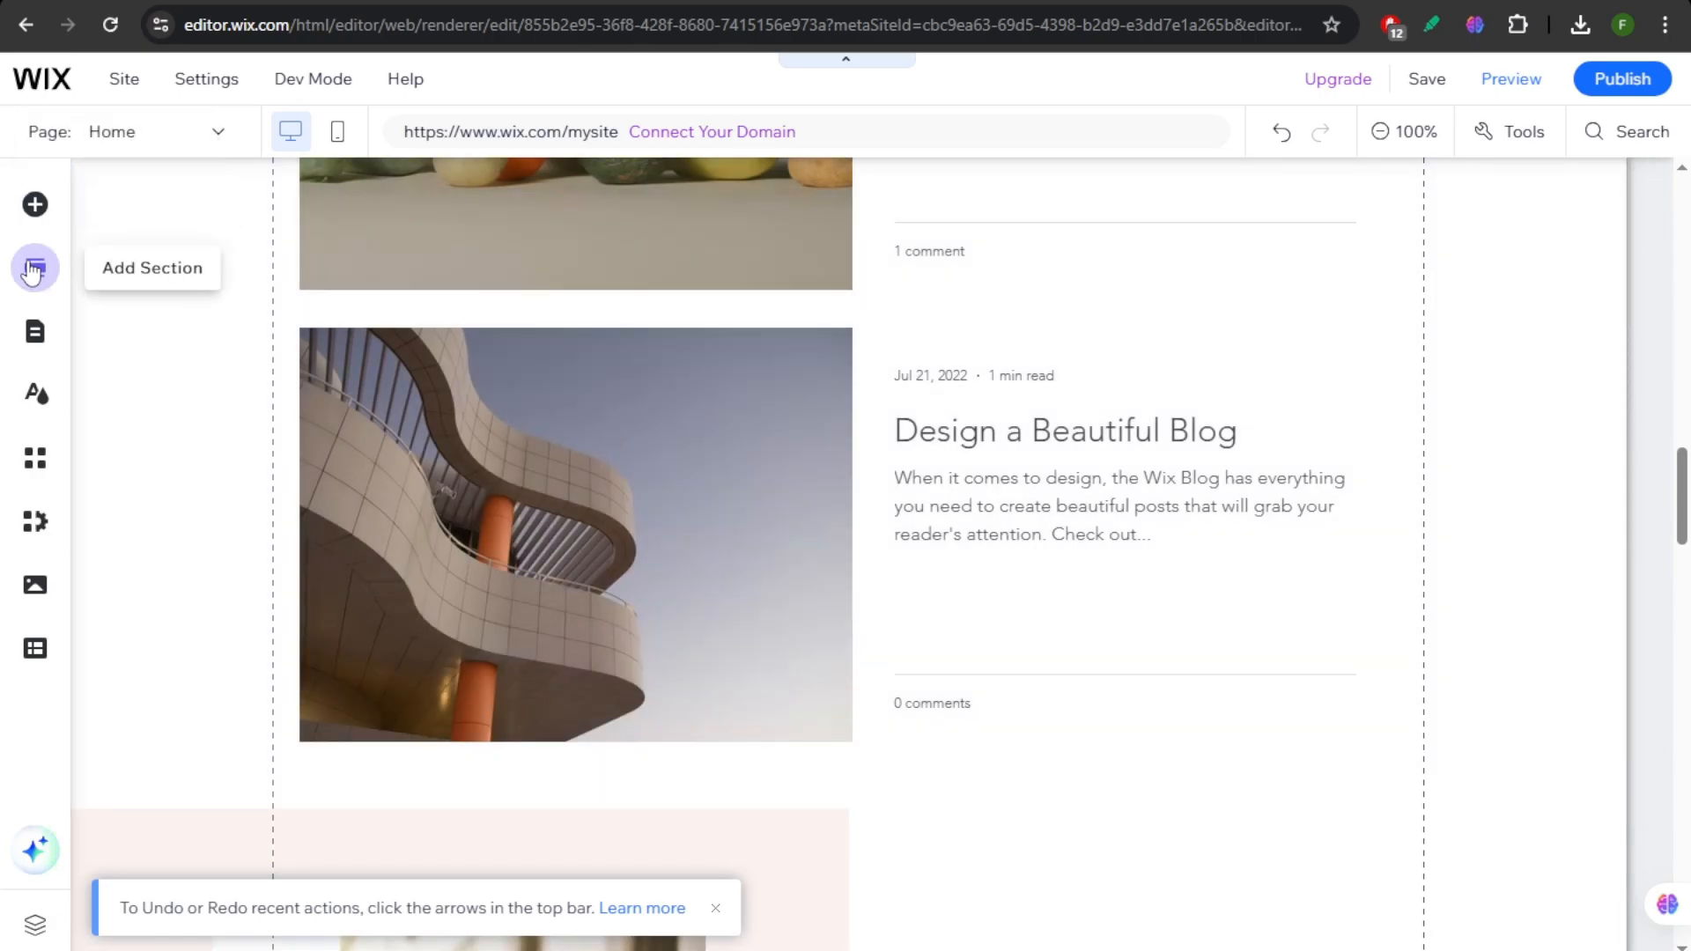
Add the dark "Welcome to Our Site" section from the Welcome category directly below the header on the Home page
{"action": "left_click", "coordinate": [34, 268]}
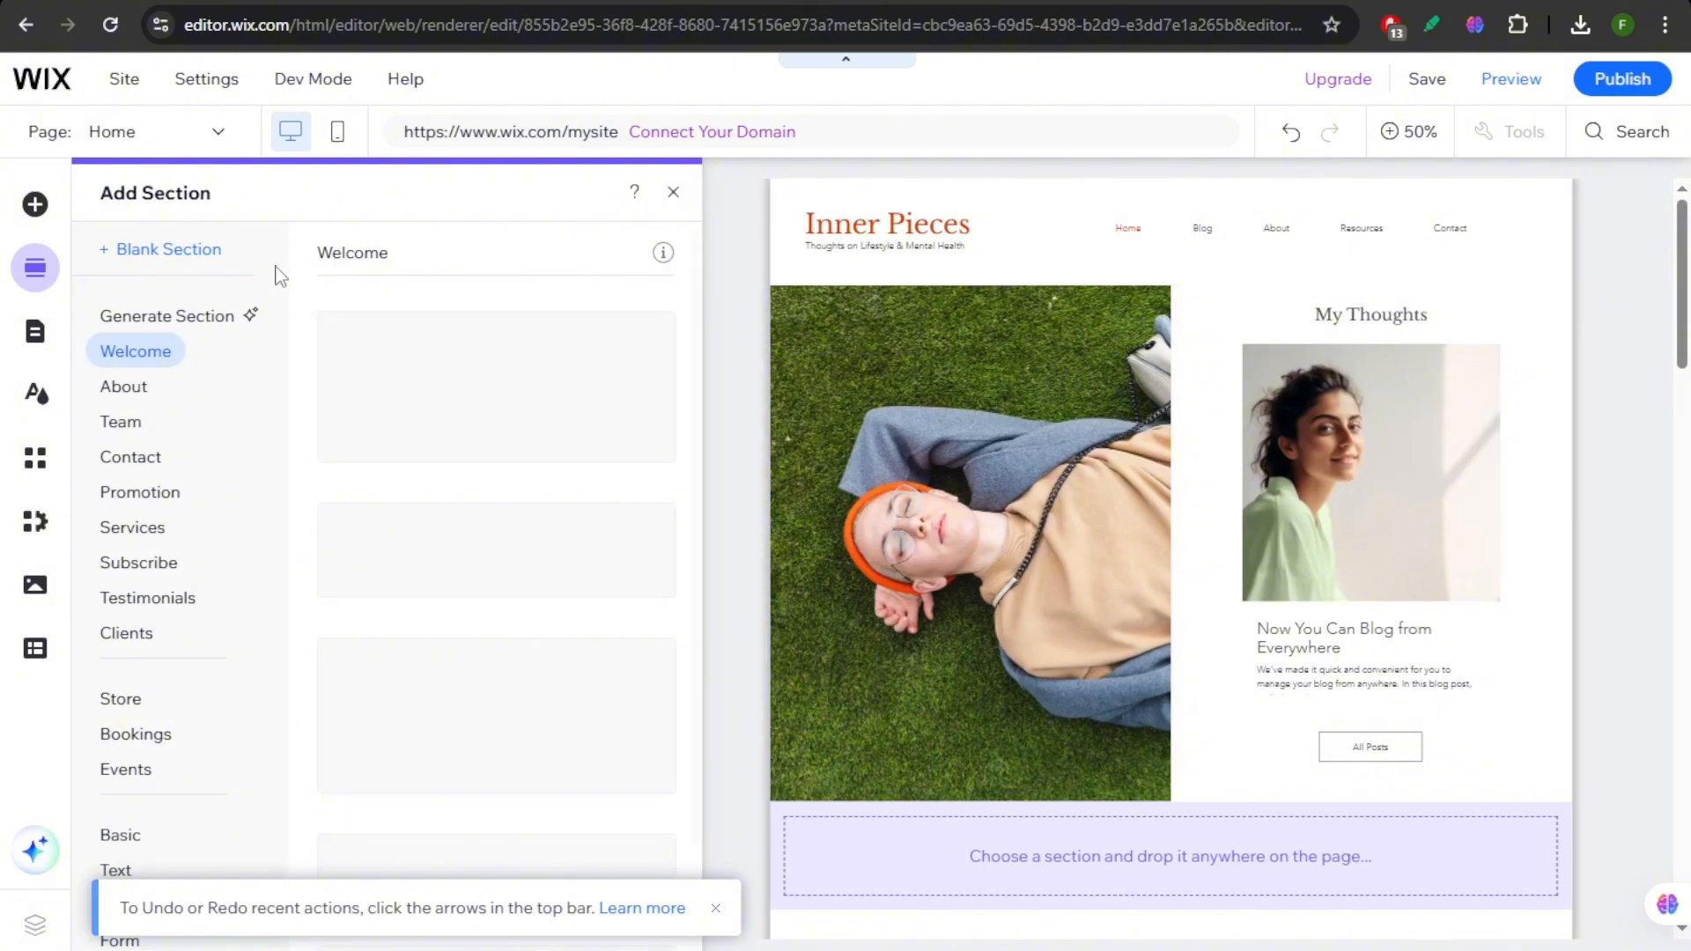
{"action": "left_click_drag", "start_coordinate": [283, 251], "coordinate": [282, 300]}
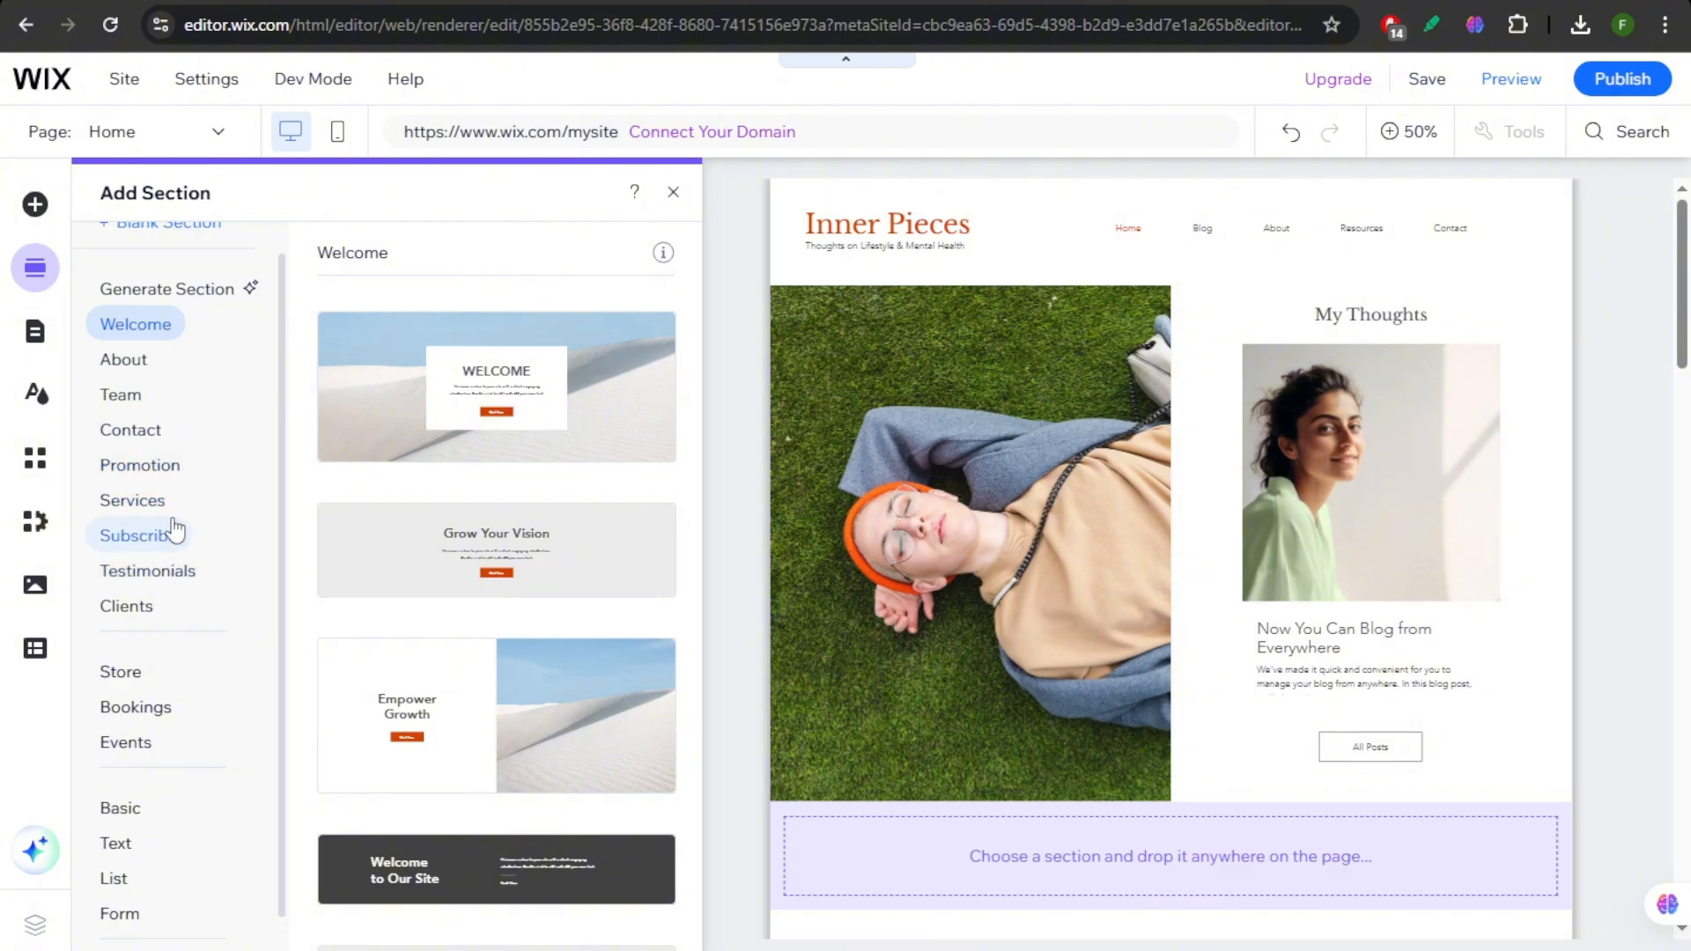
{"action": "scroll", "coordinate": [197, 647], "scroll_direction": "down", "scroll_amount": 1}
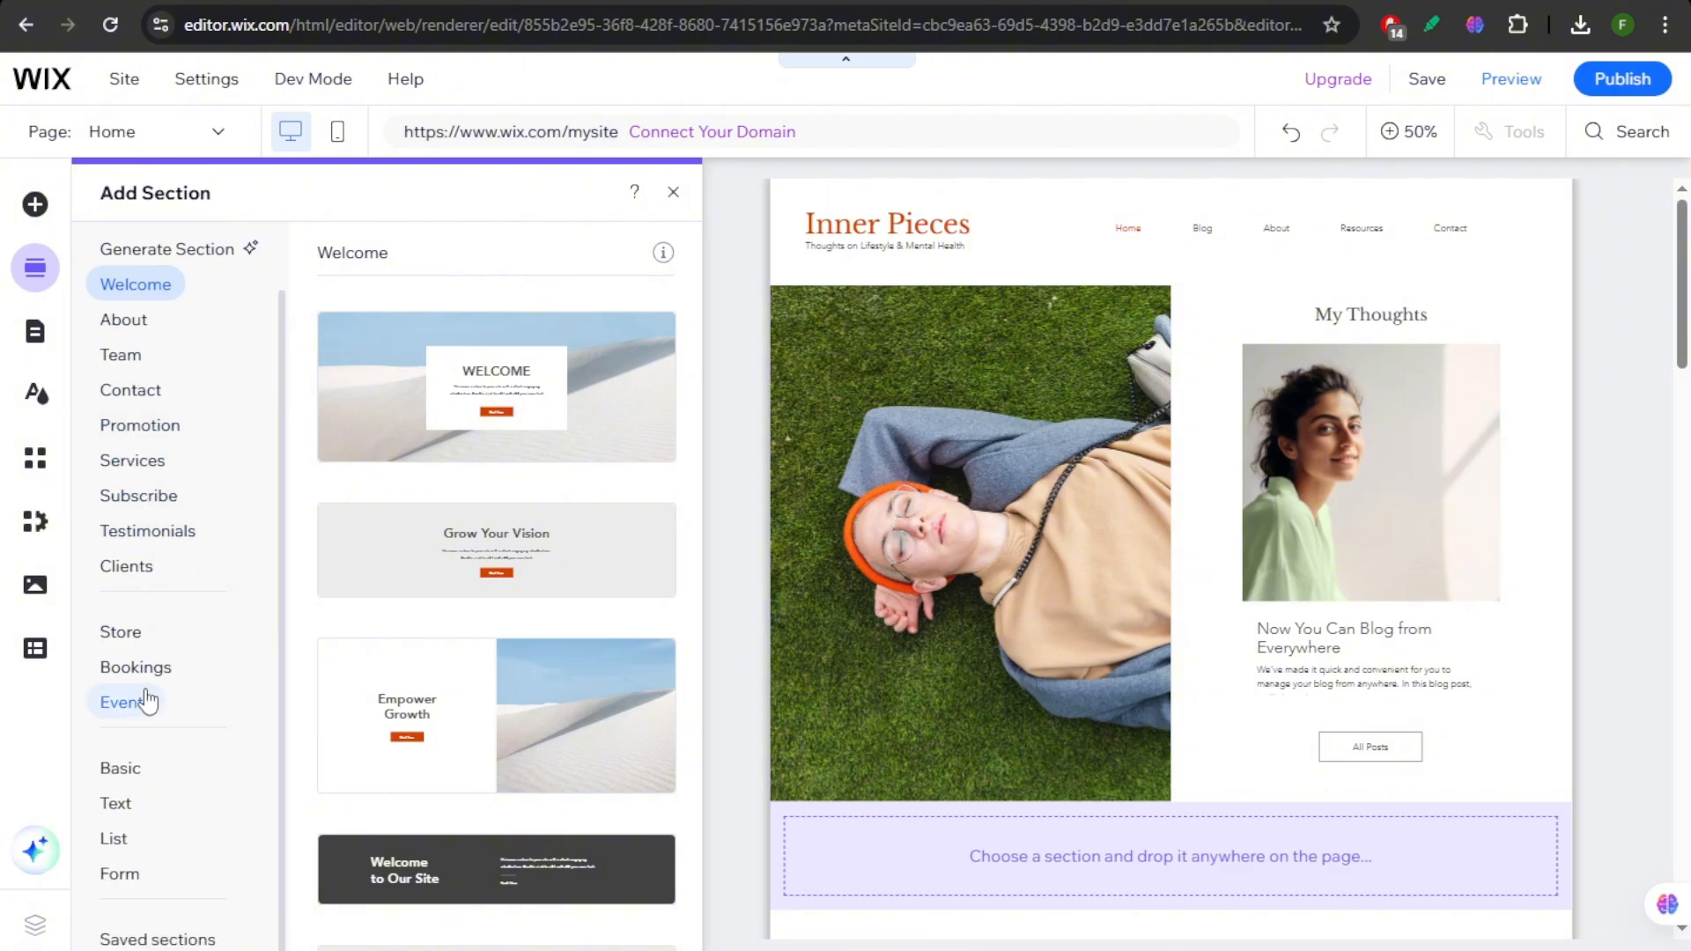
{"action": "scroll", "coordinate": [189, 529], "scroll_direction": "up", "scroll_amount": 2}
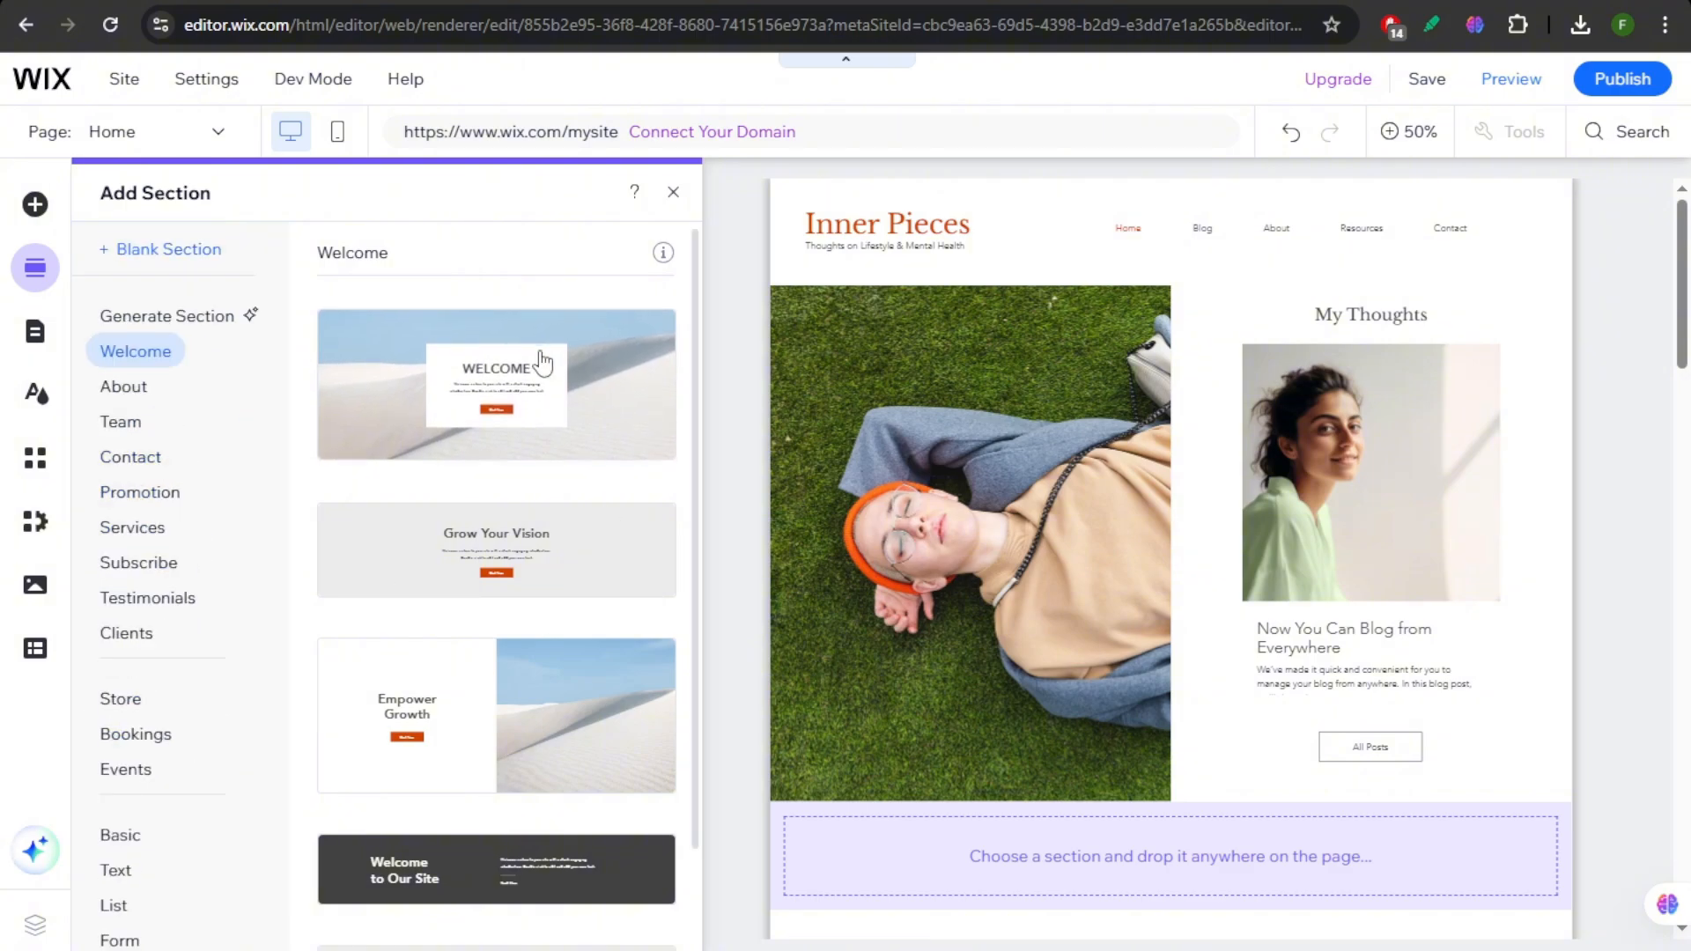
{"action": "scroll", "coordinate": [498, 472], "scroll_direction": "down", "scroll_amount": 1}
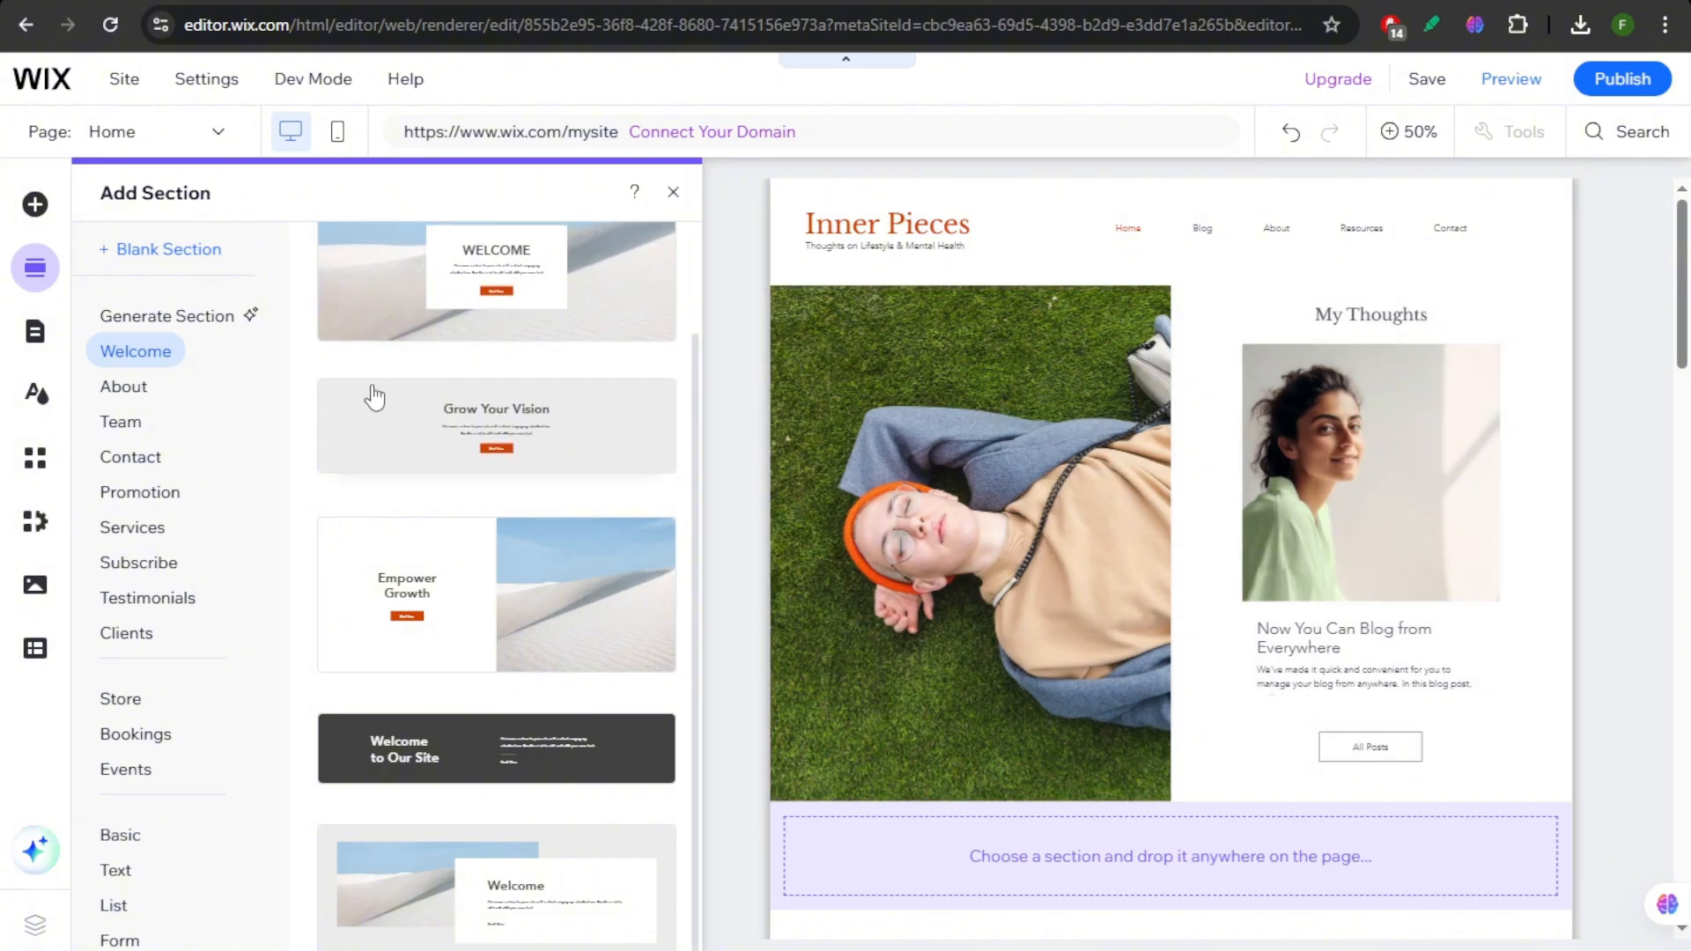
{"action": "scroll", "coordinate": [543, 629], "scroll_direction": "up", "scroll_amount": 2}
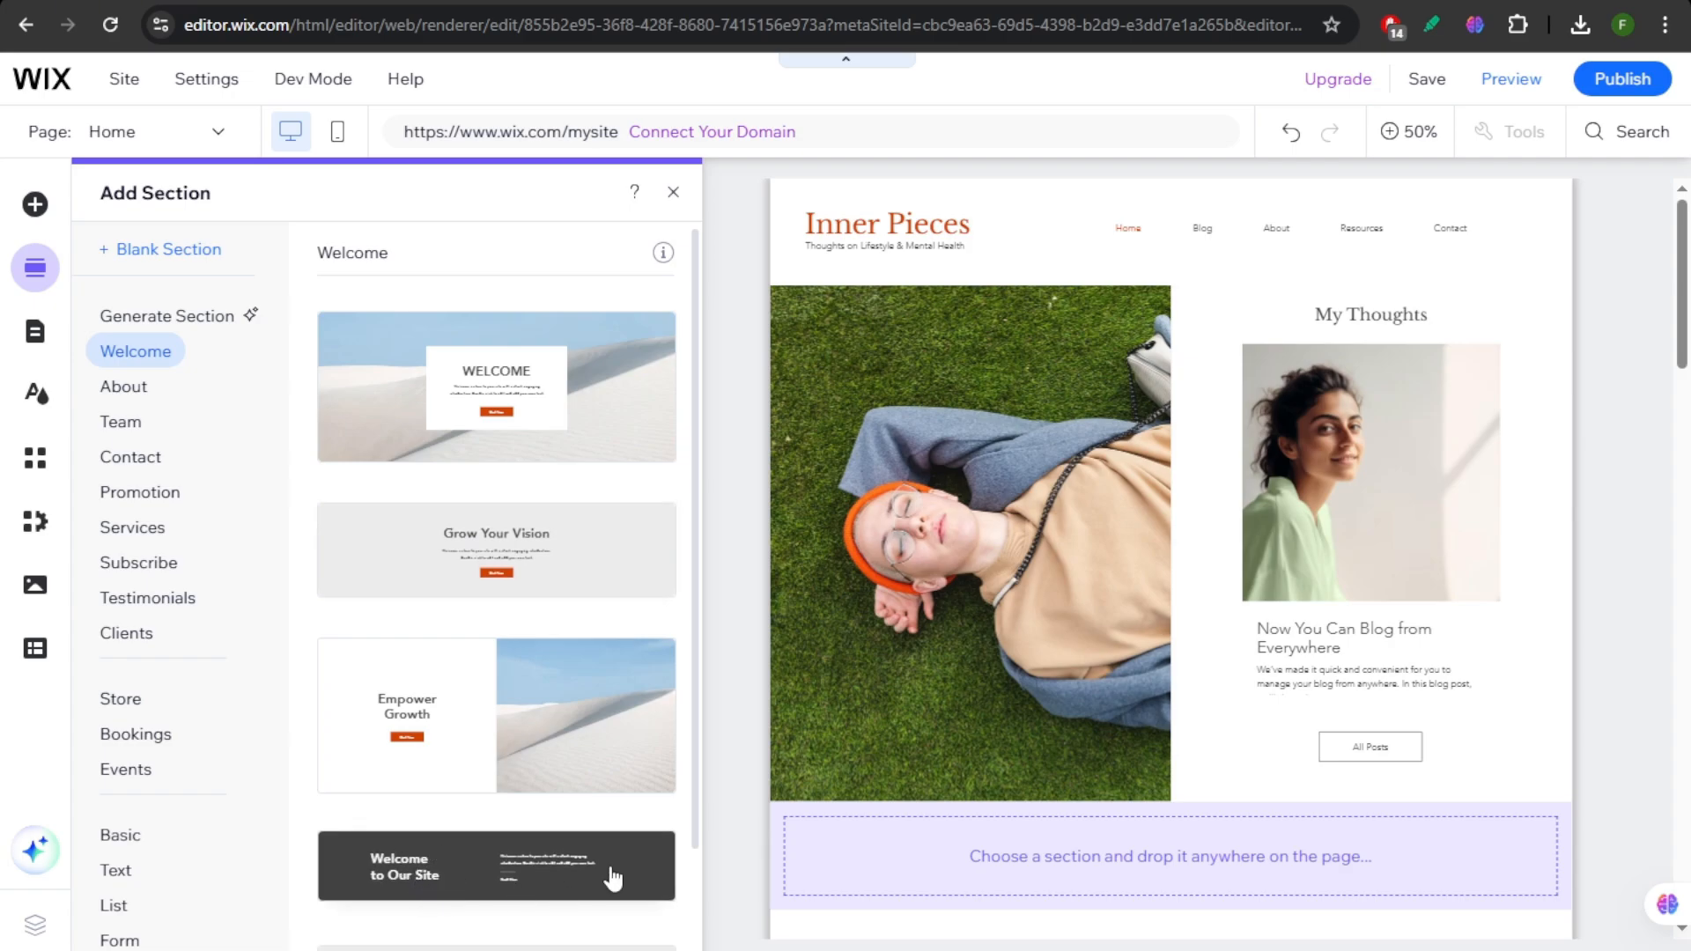
{"action": "left_click_drag", "start_coordinate": [608, 875], "coordinate": [994, 357]}
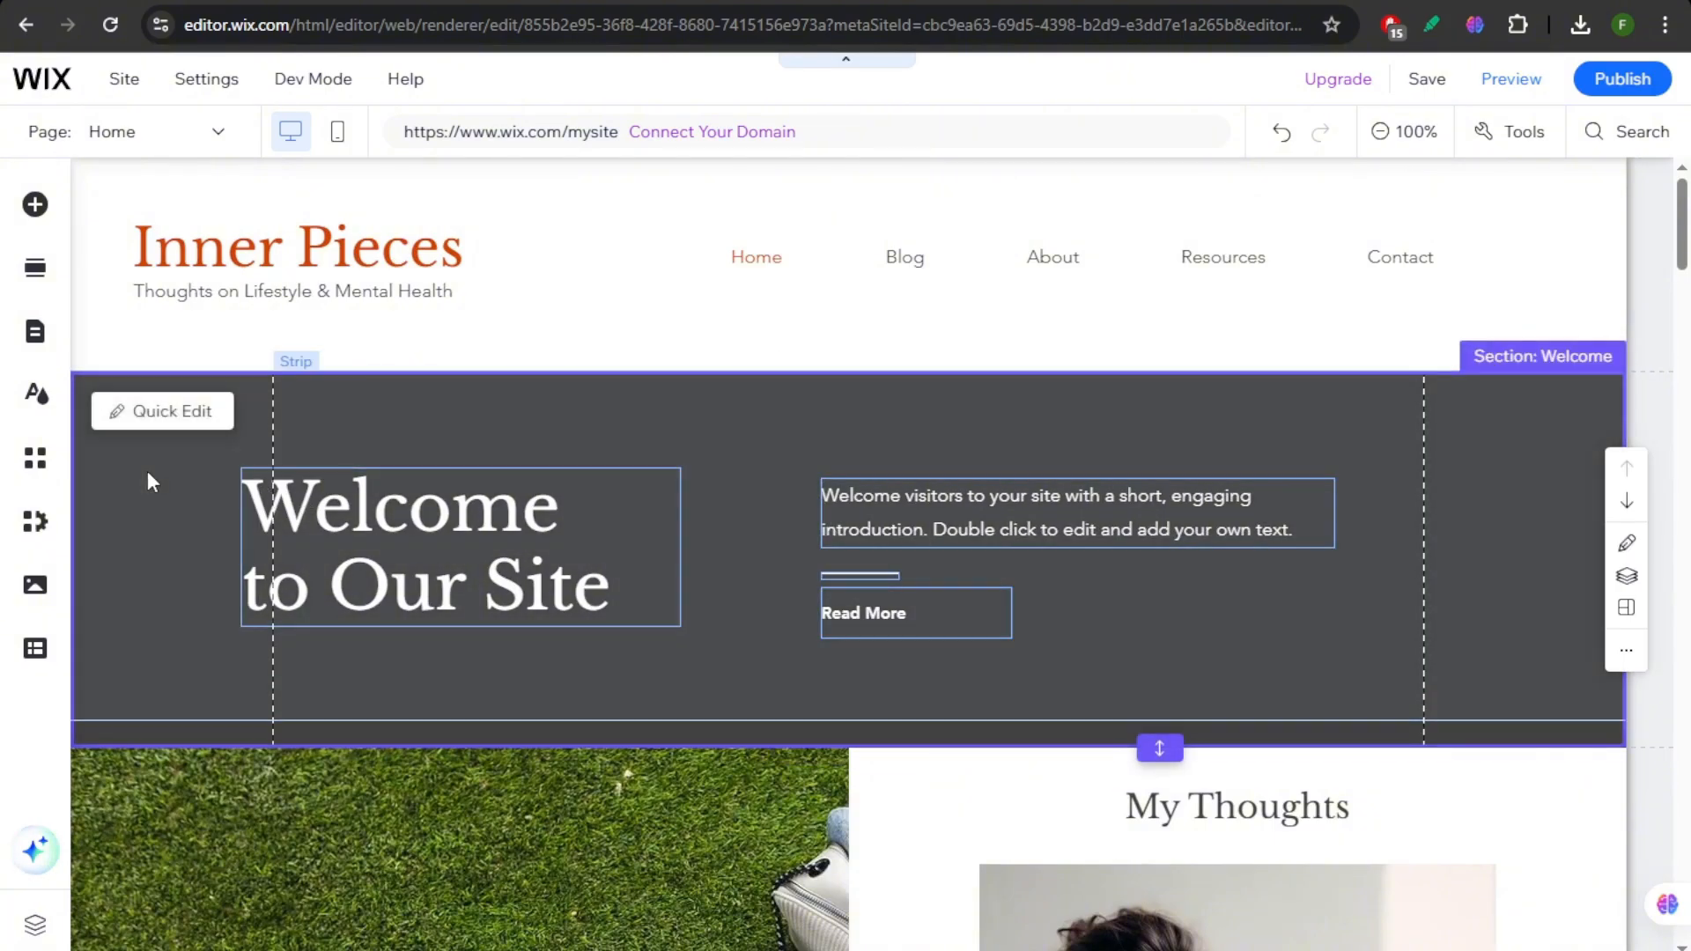
Change the Welcome section's background to the green-to-orange gradient image from the selected backgrounds
{"action": "left_click", "coordinate": [185, 410]}
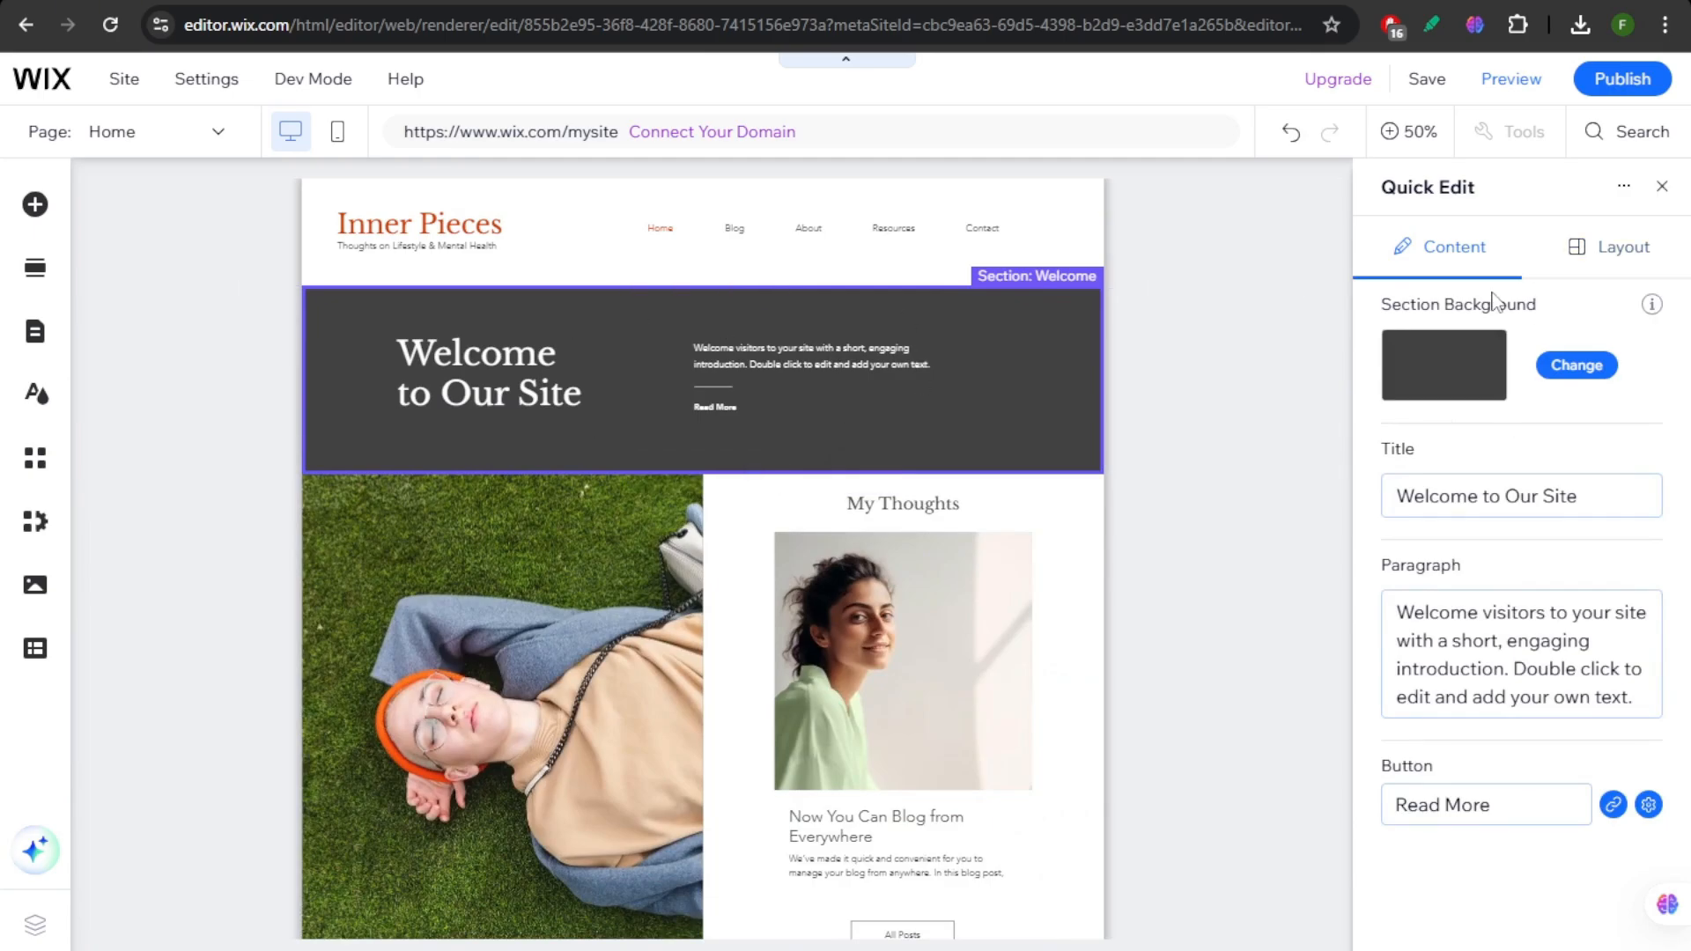
{"action": "left_click", "coordinate": [1576, 369]}
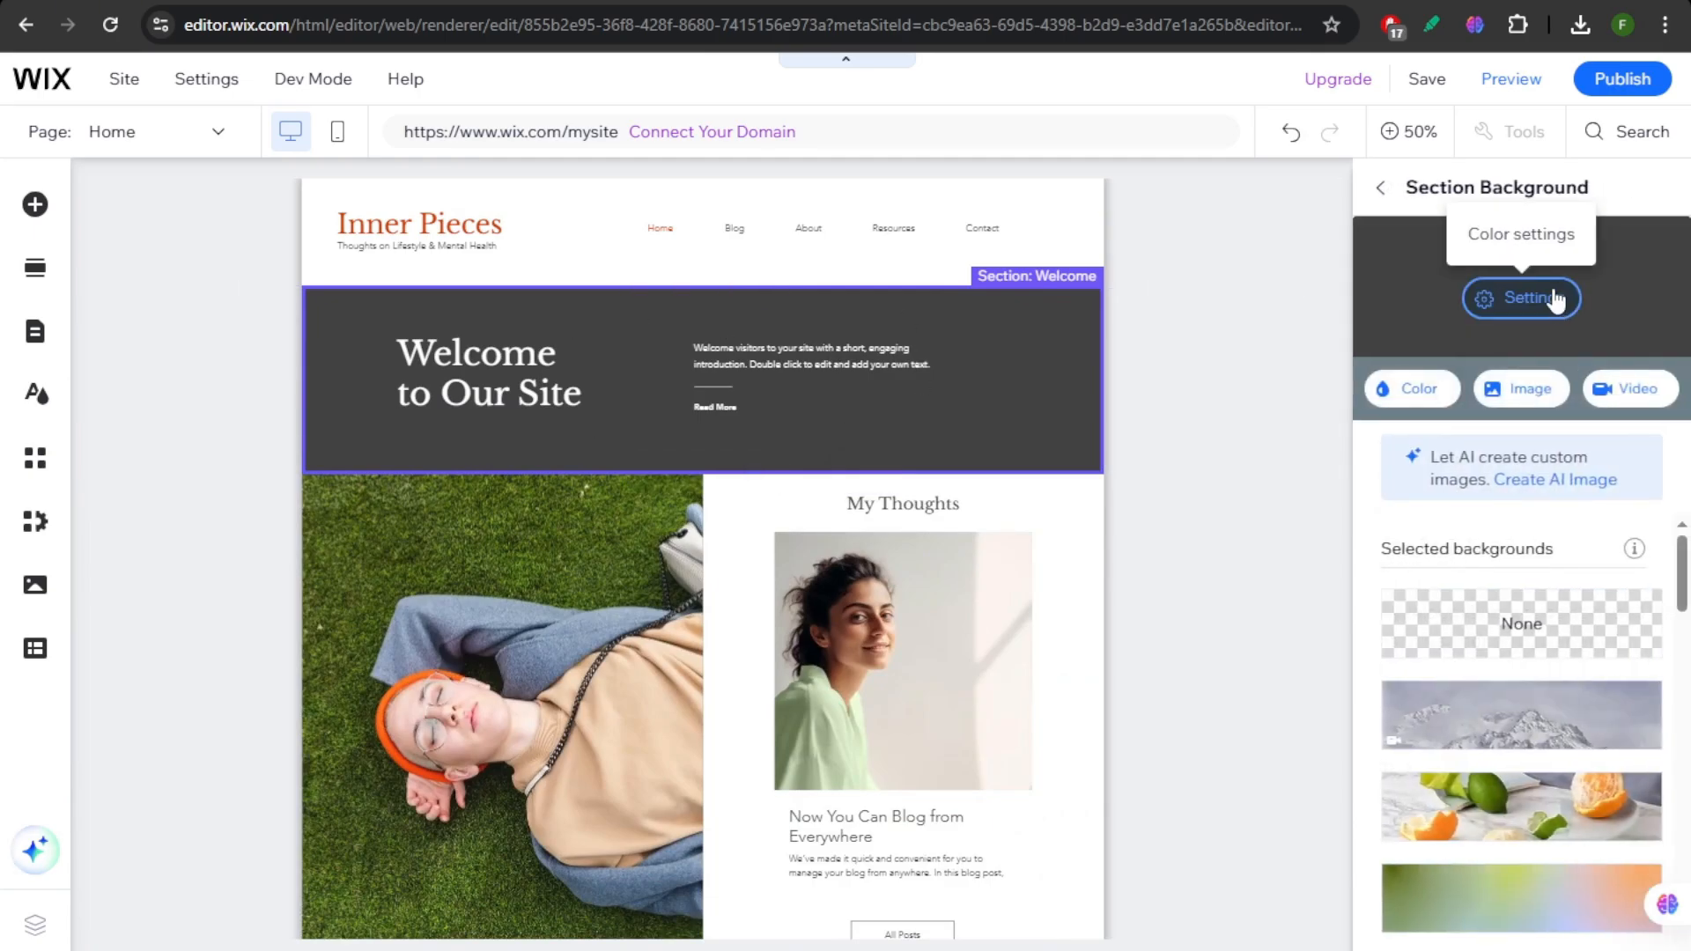
{"action": "scroll", "coordinate": [1515, 710], "scroll_direction": "down", "scroll_amount": 4}
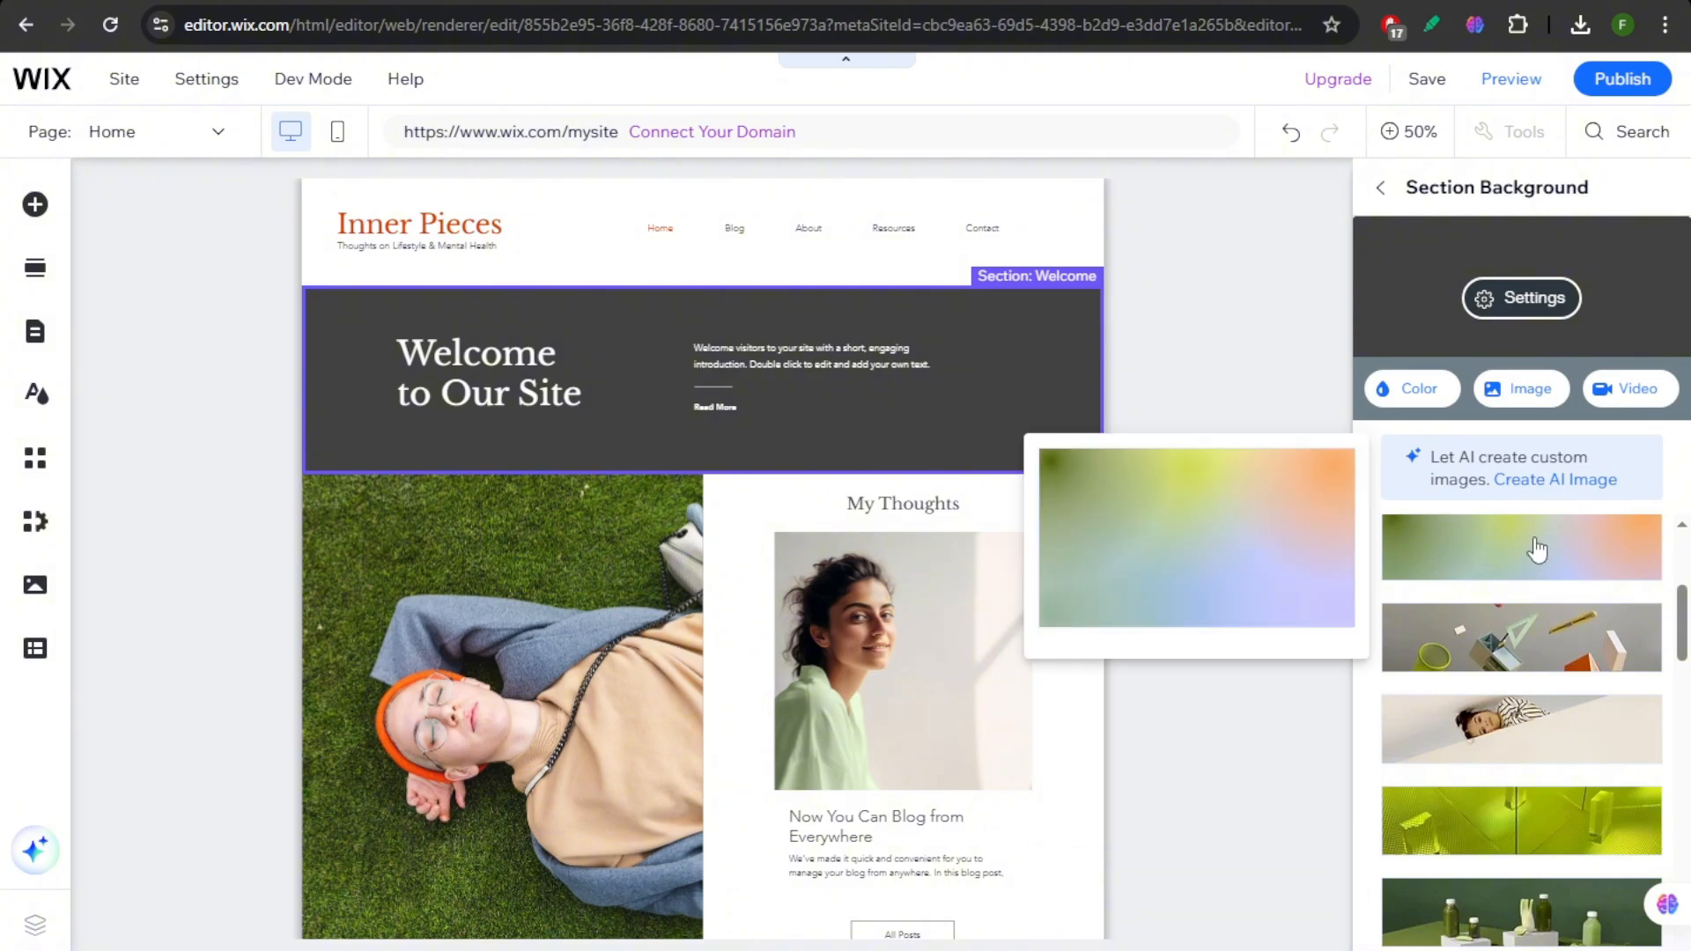
{"action": "left_click", "coordinate": [1537, 550]}
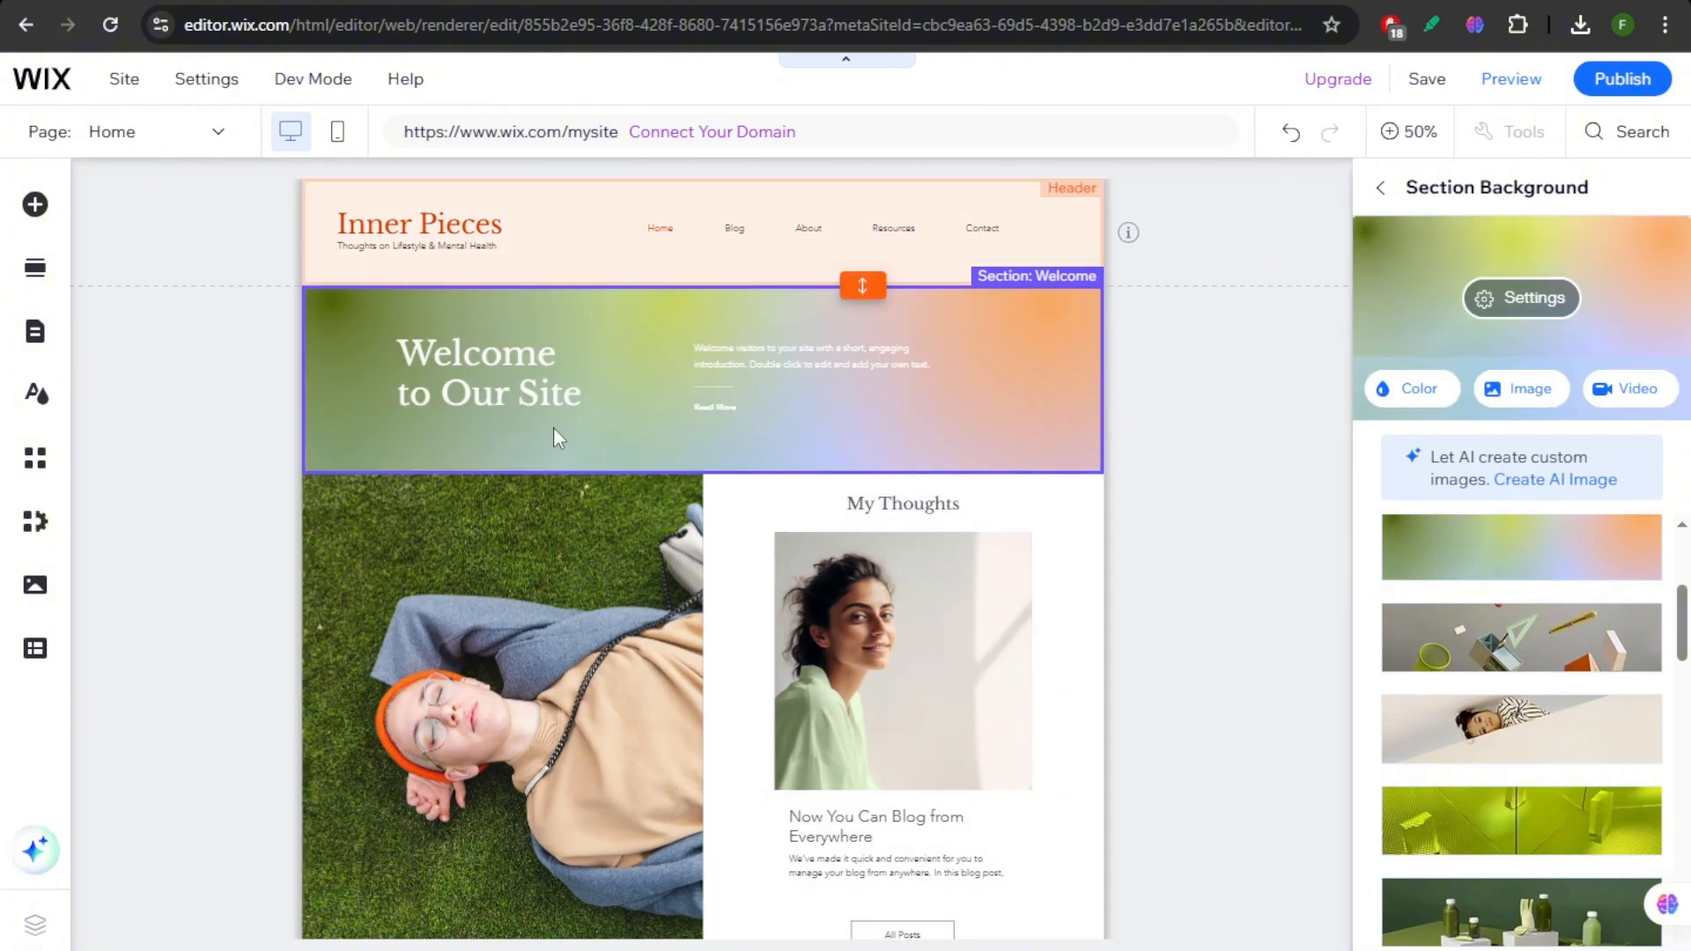
{"action": "left_click", "coordinate": [1380, 188]}
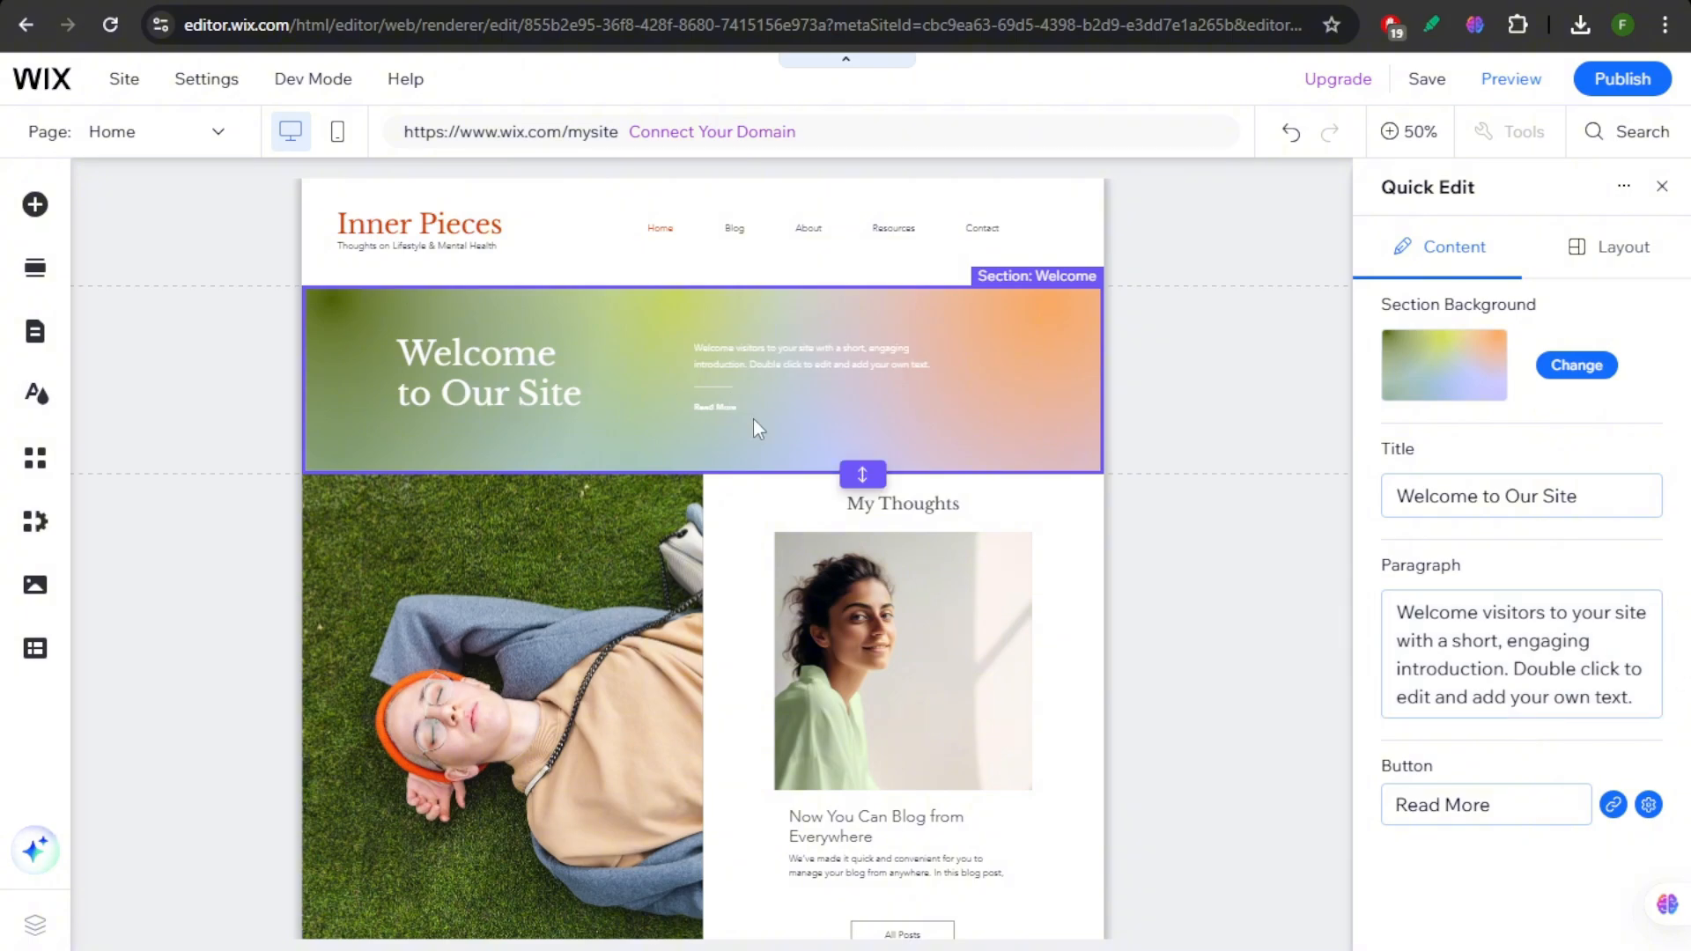
Review the quick edit content of the Intro and Welcome sections and the description of the Welcome section category
{"action": "left_click", "coordinate": [1201, 487]}
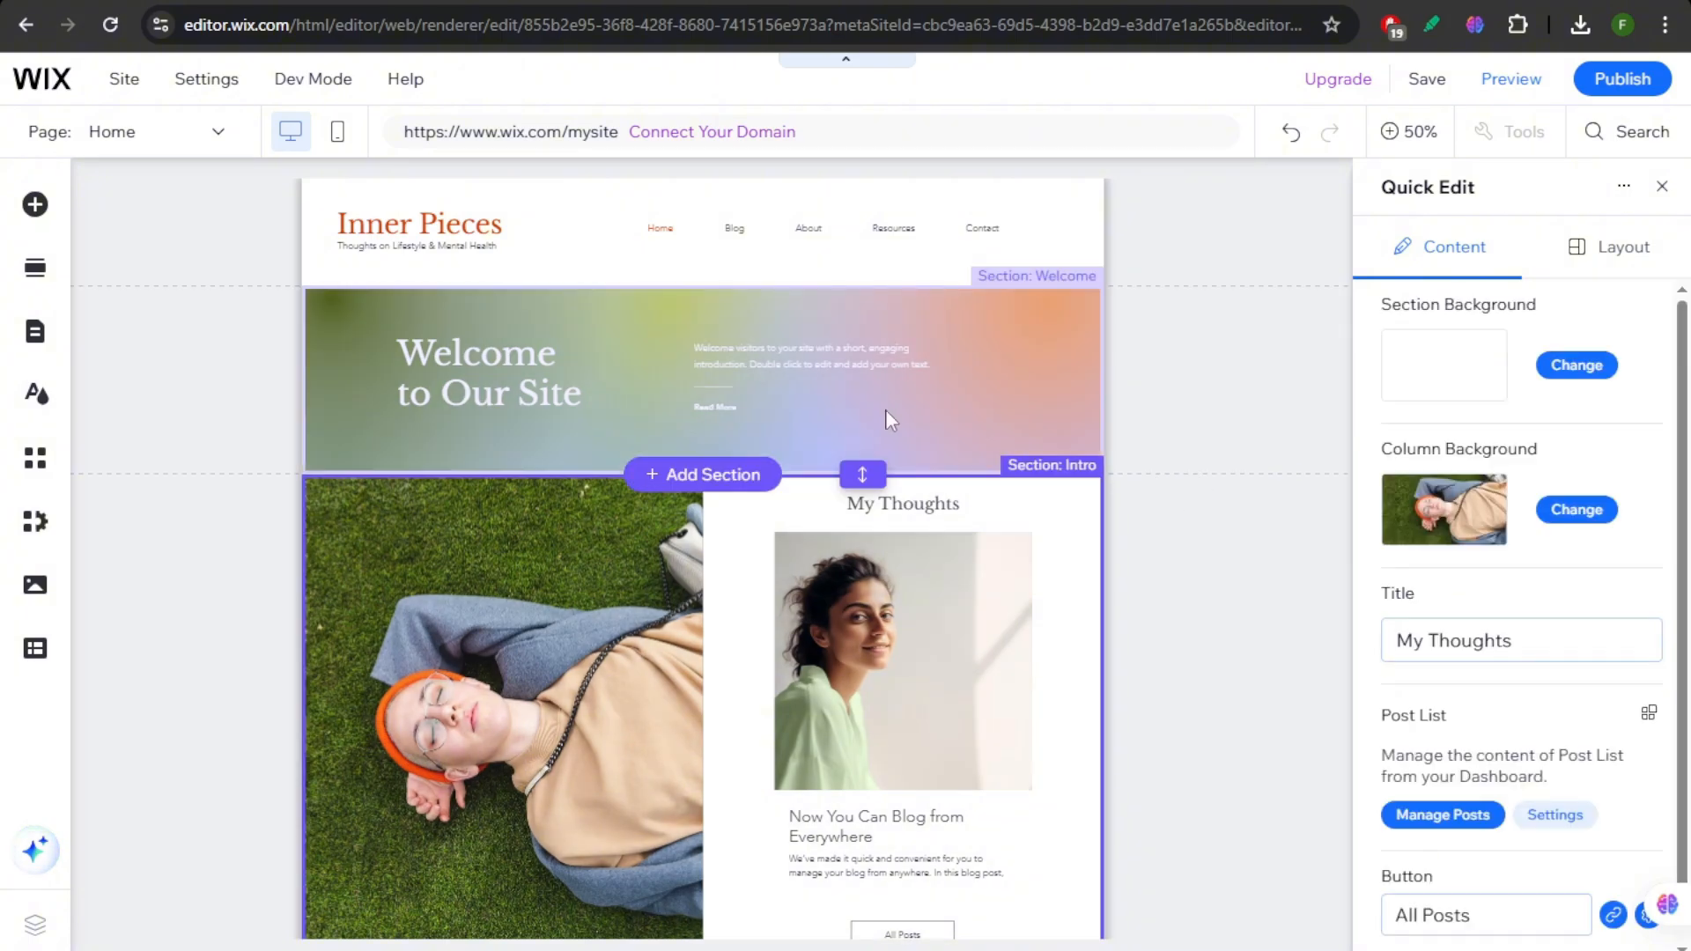
{"action": "left_click", "coordinate": [712, 407]}
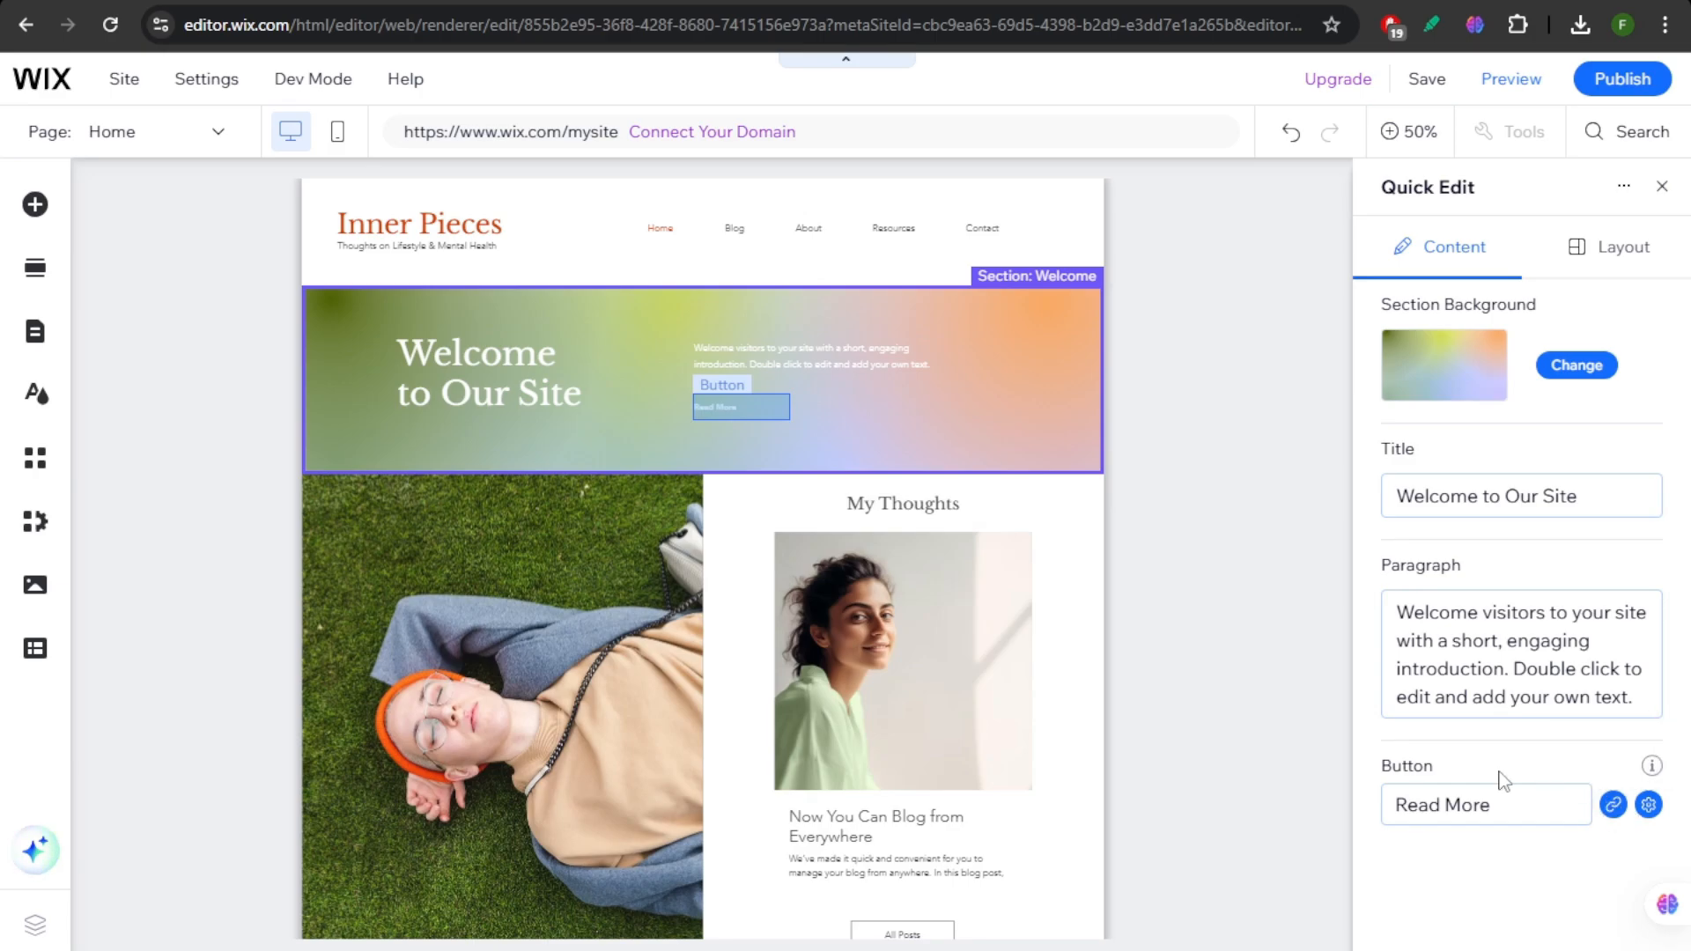
{"action": "left_click", "coordinate": [35, 275]}
{"action": "mouse_move", "coordinate": [676, 258]}
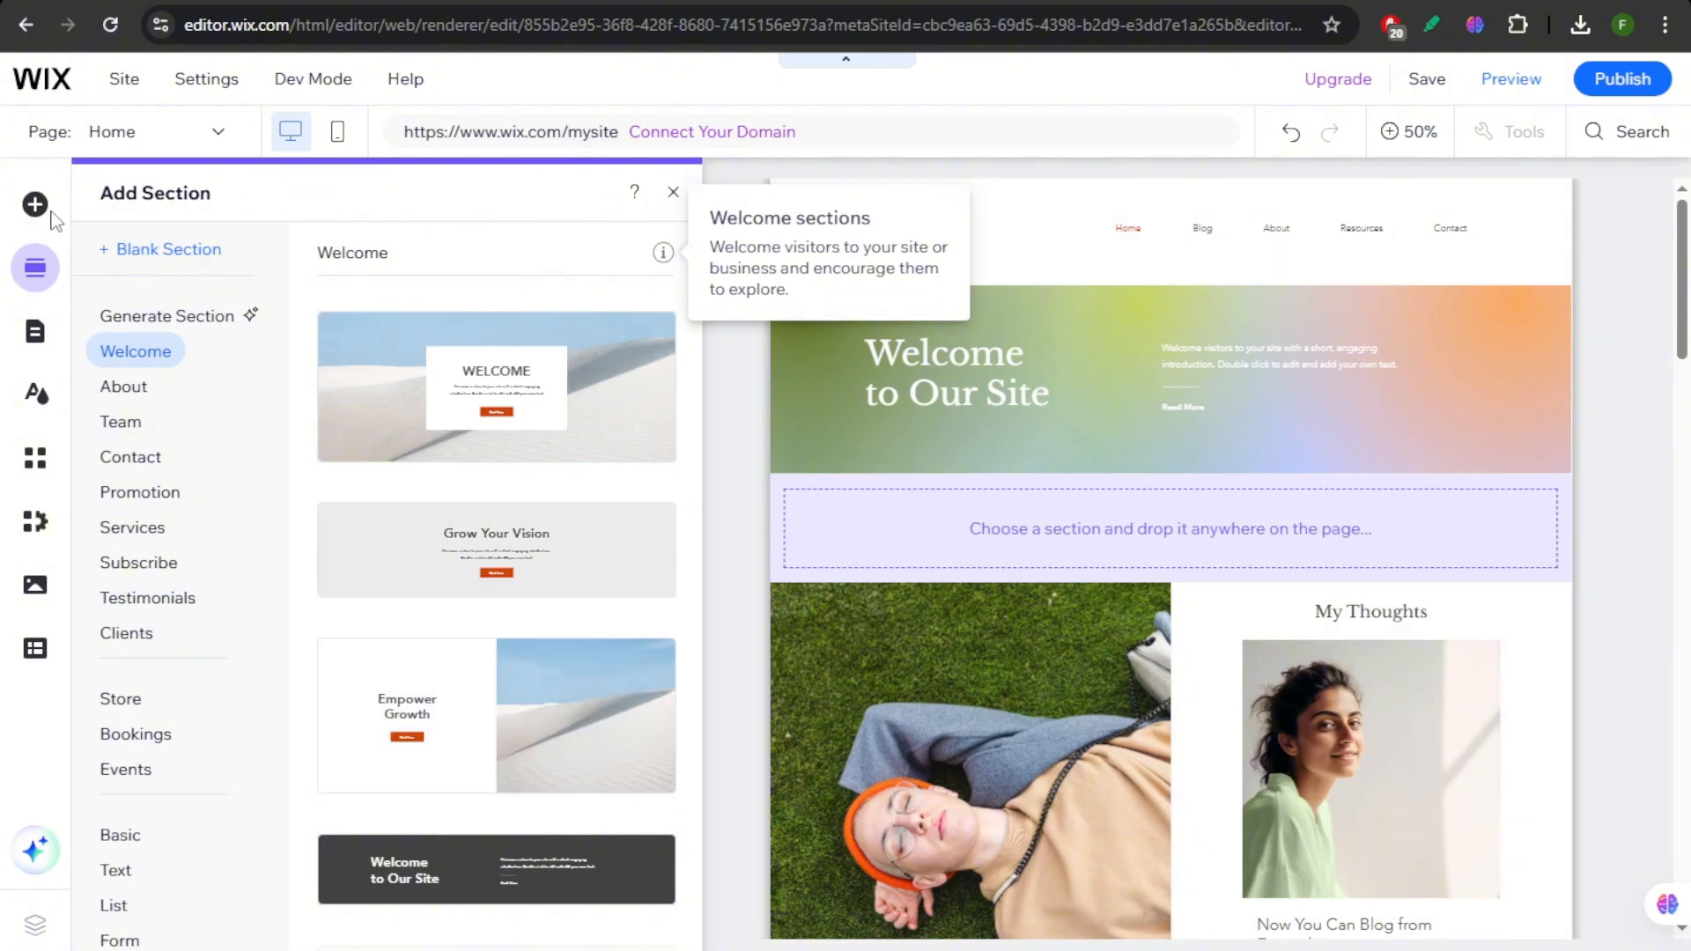
Add the outlined themed button under the "Grow Your Blog Community" post's excerpt in the Home page's post list
{"action": "left_click", "coordinate": [36, 206]}
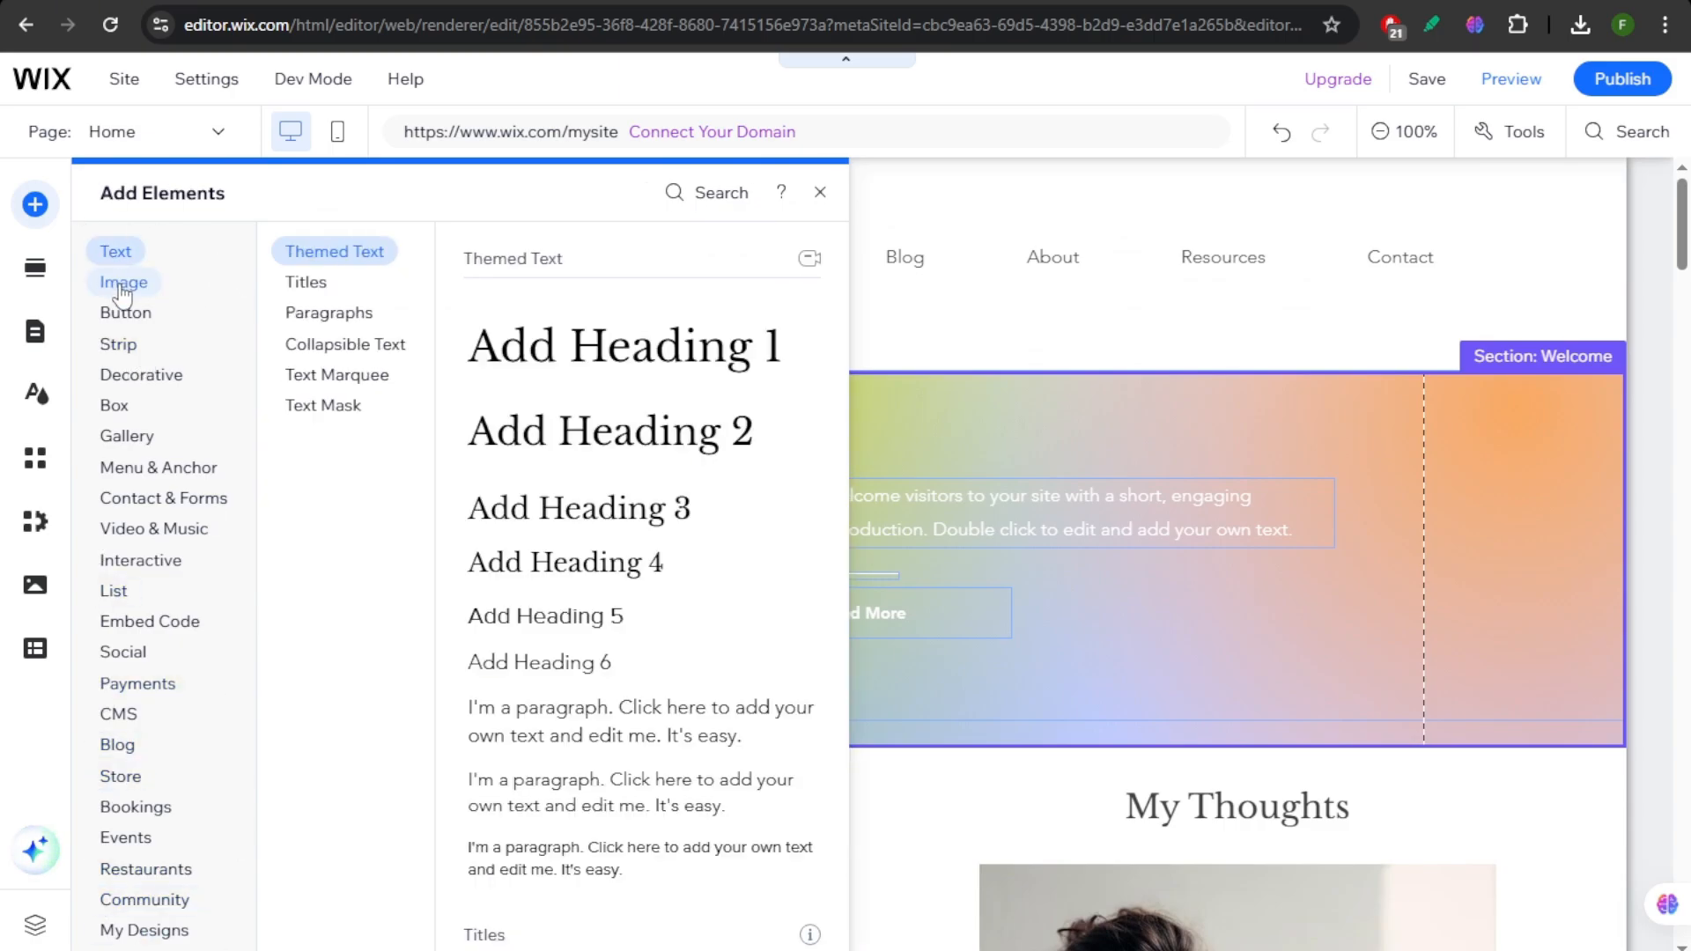
{"action": "left_click", "coordinate": [123, 284]}
{"action": "left_click", "coordinate": [130, 314]}
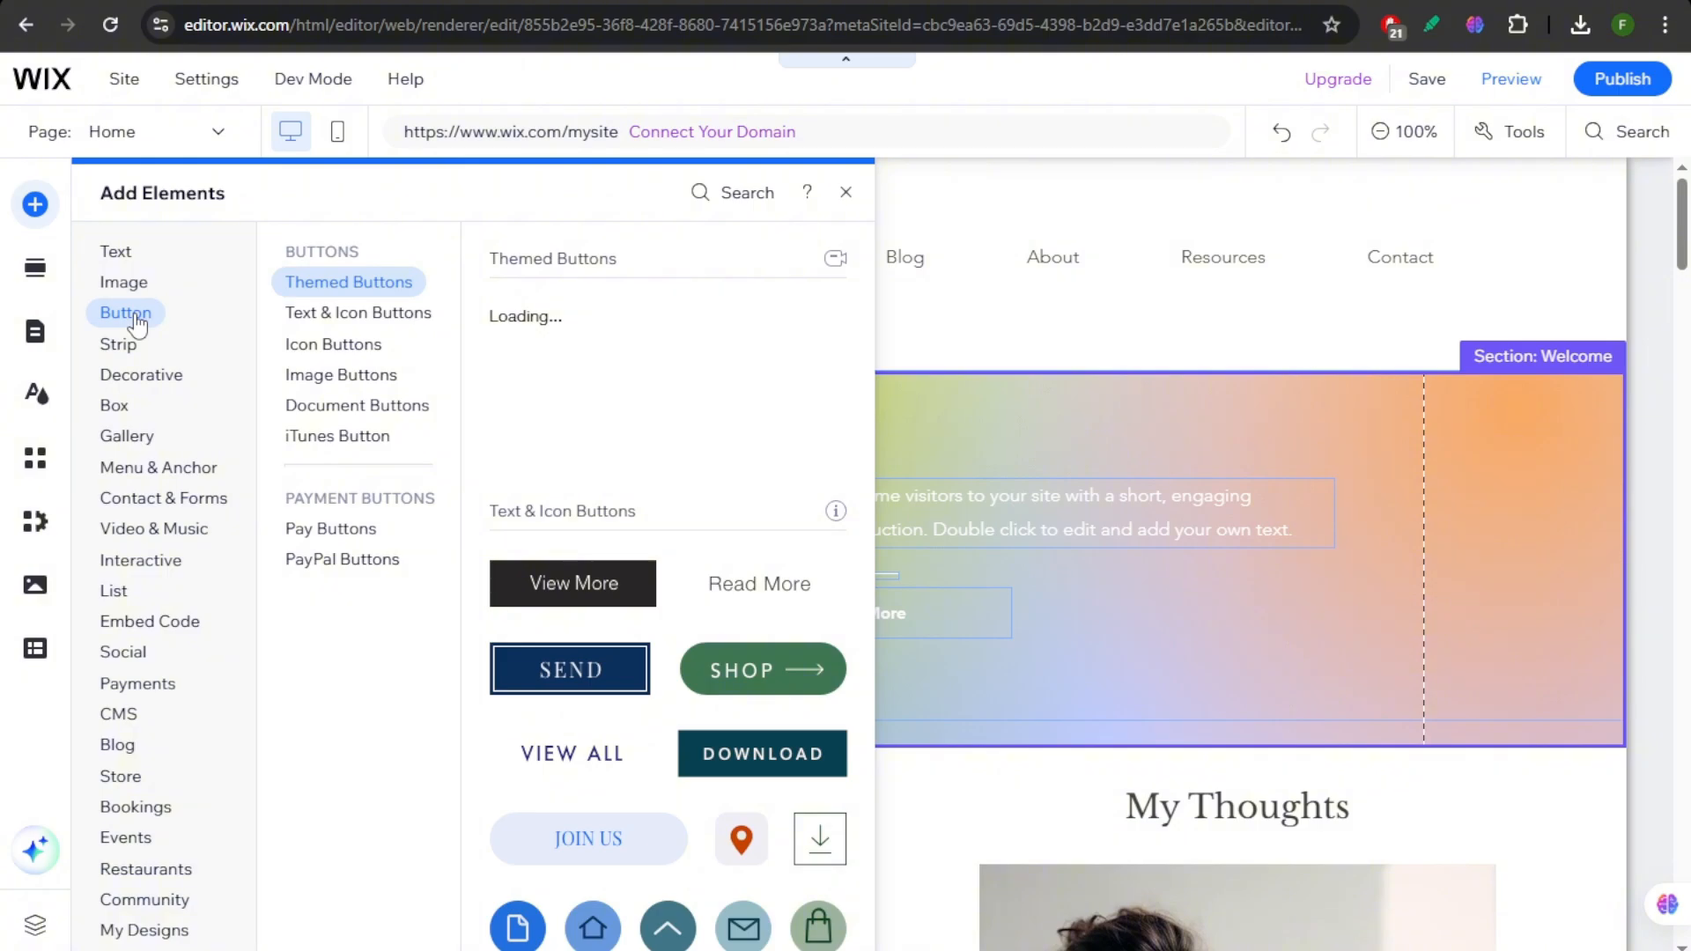
{"action": "left_click", "coordinate": [128, 351]}
{"action": "left_click", "coordinate": [132, 376]}
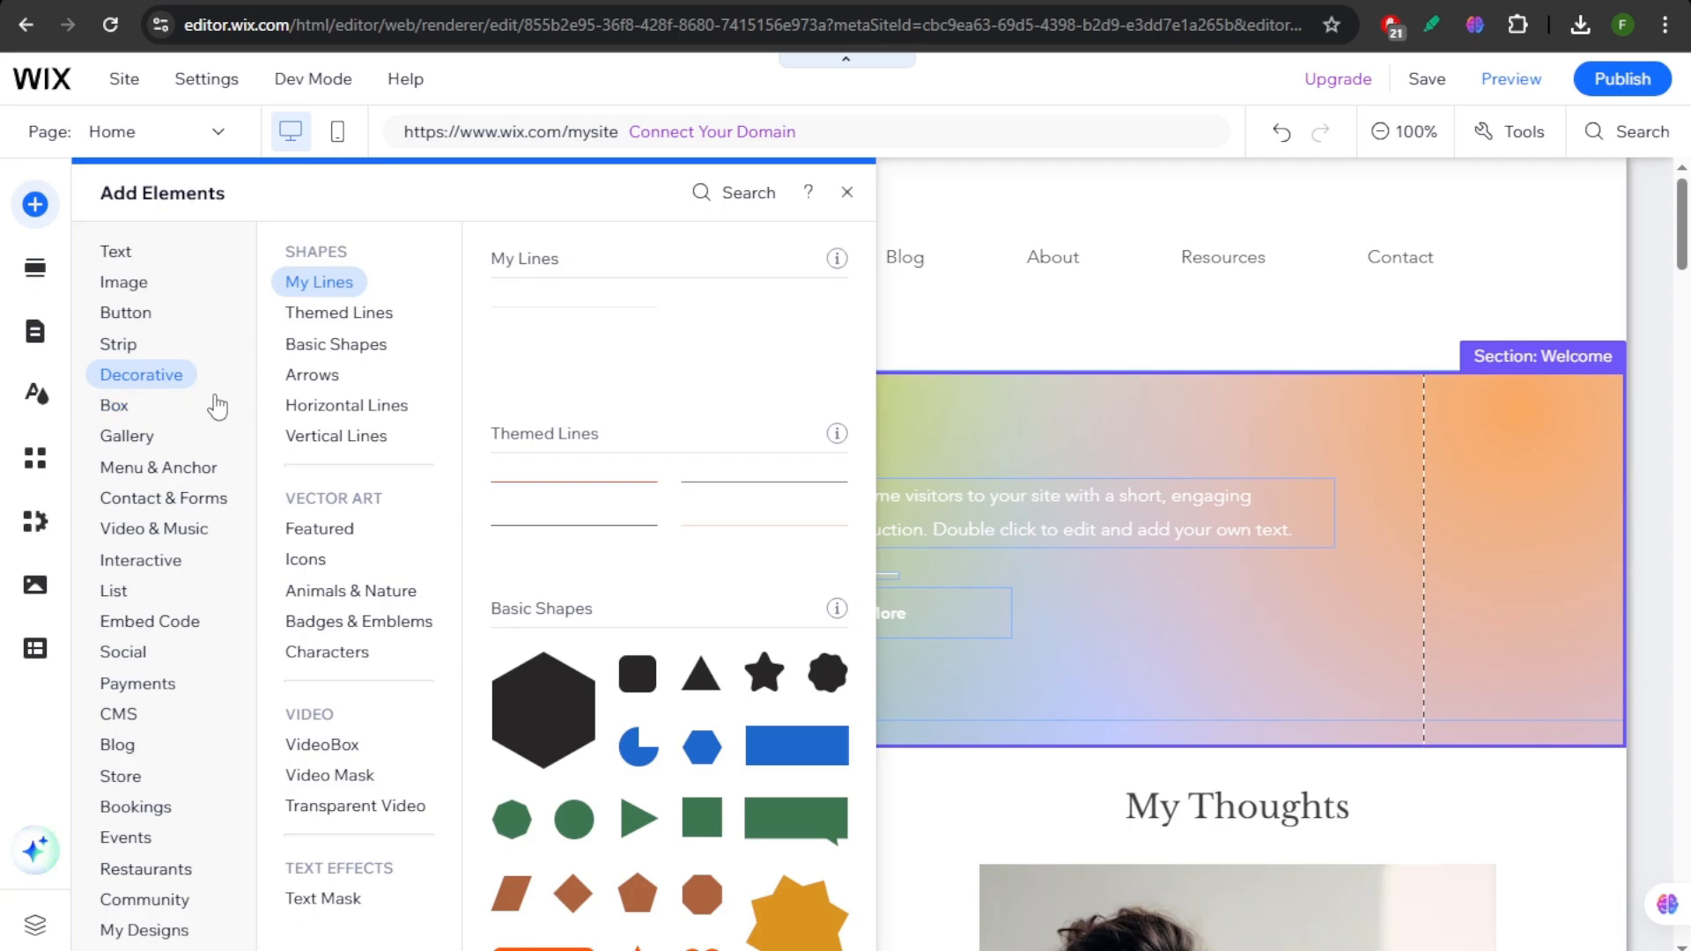
{"action": "left_click", "coordinate": [122, 345]}
{"action": "left_click", "coordinate": [132, 326]}
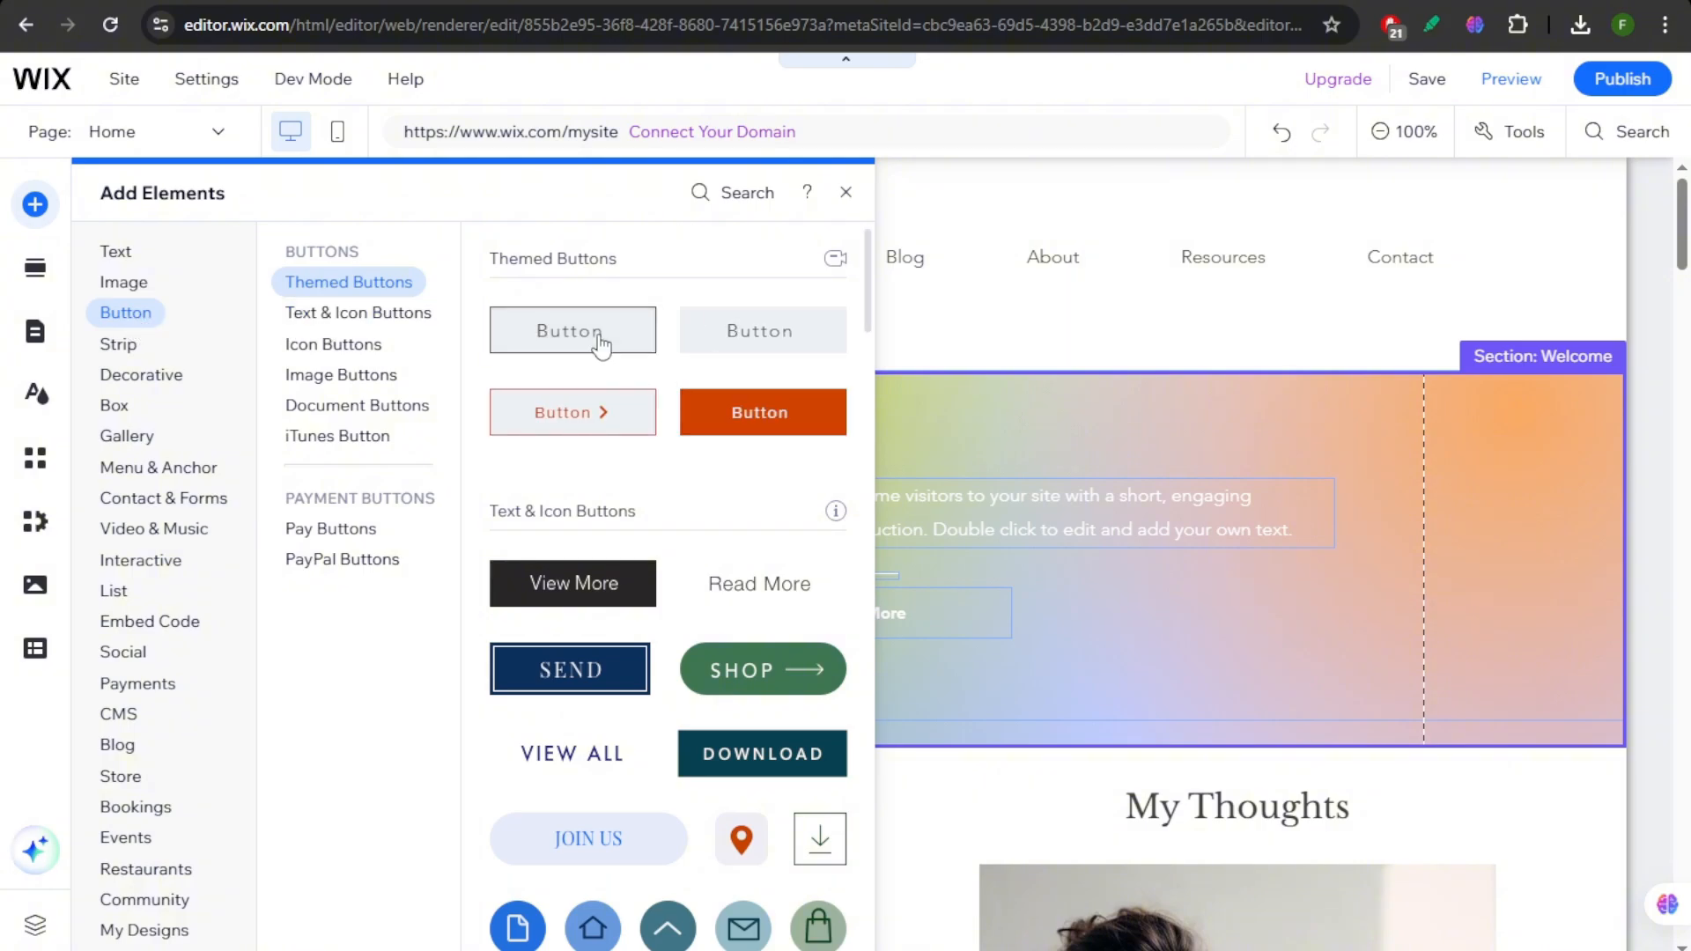
{"action": "left_click_drag", "start_coordinate": [589, 344], "coordinate": [979, 427]}
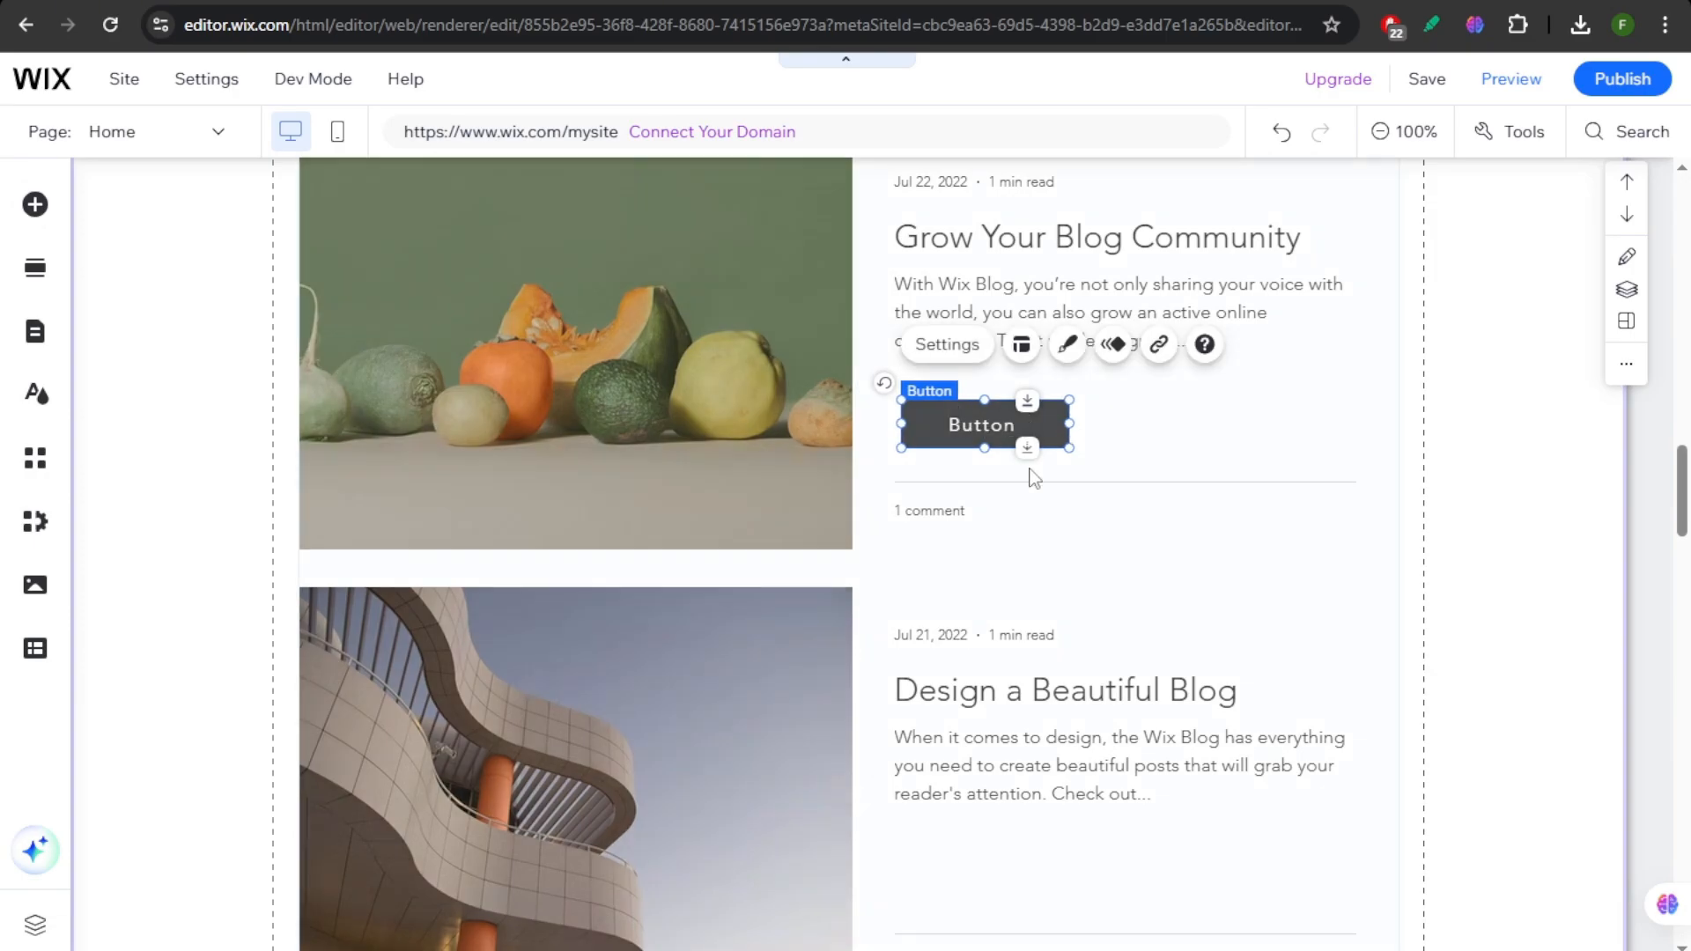
Set the text of the new button under the "Grow Your Blog Community" post to "Grow Now"
{"action": "scroll", "coordinate": [1121, 525], "scroll_direction": "up", "scroll_amount": 1}
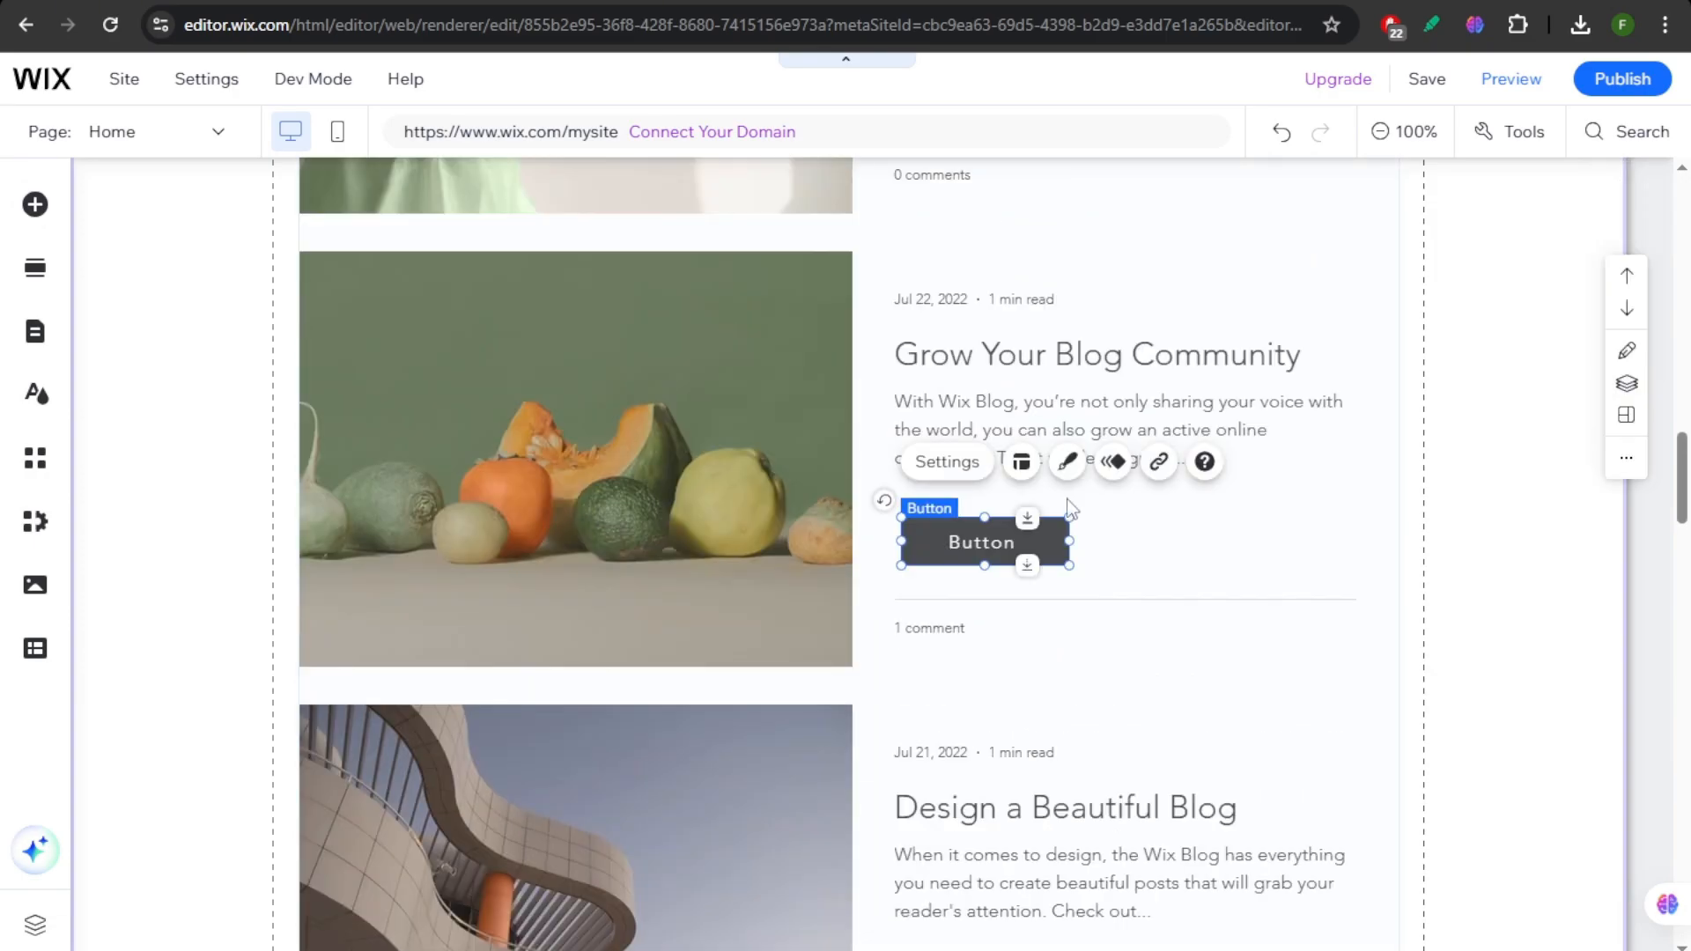
{"action": "double_click", "coordinate": [992, 543]}
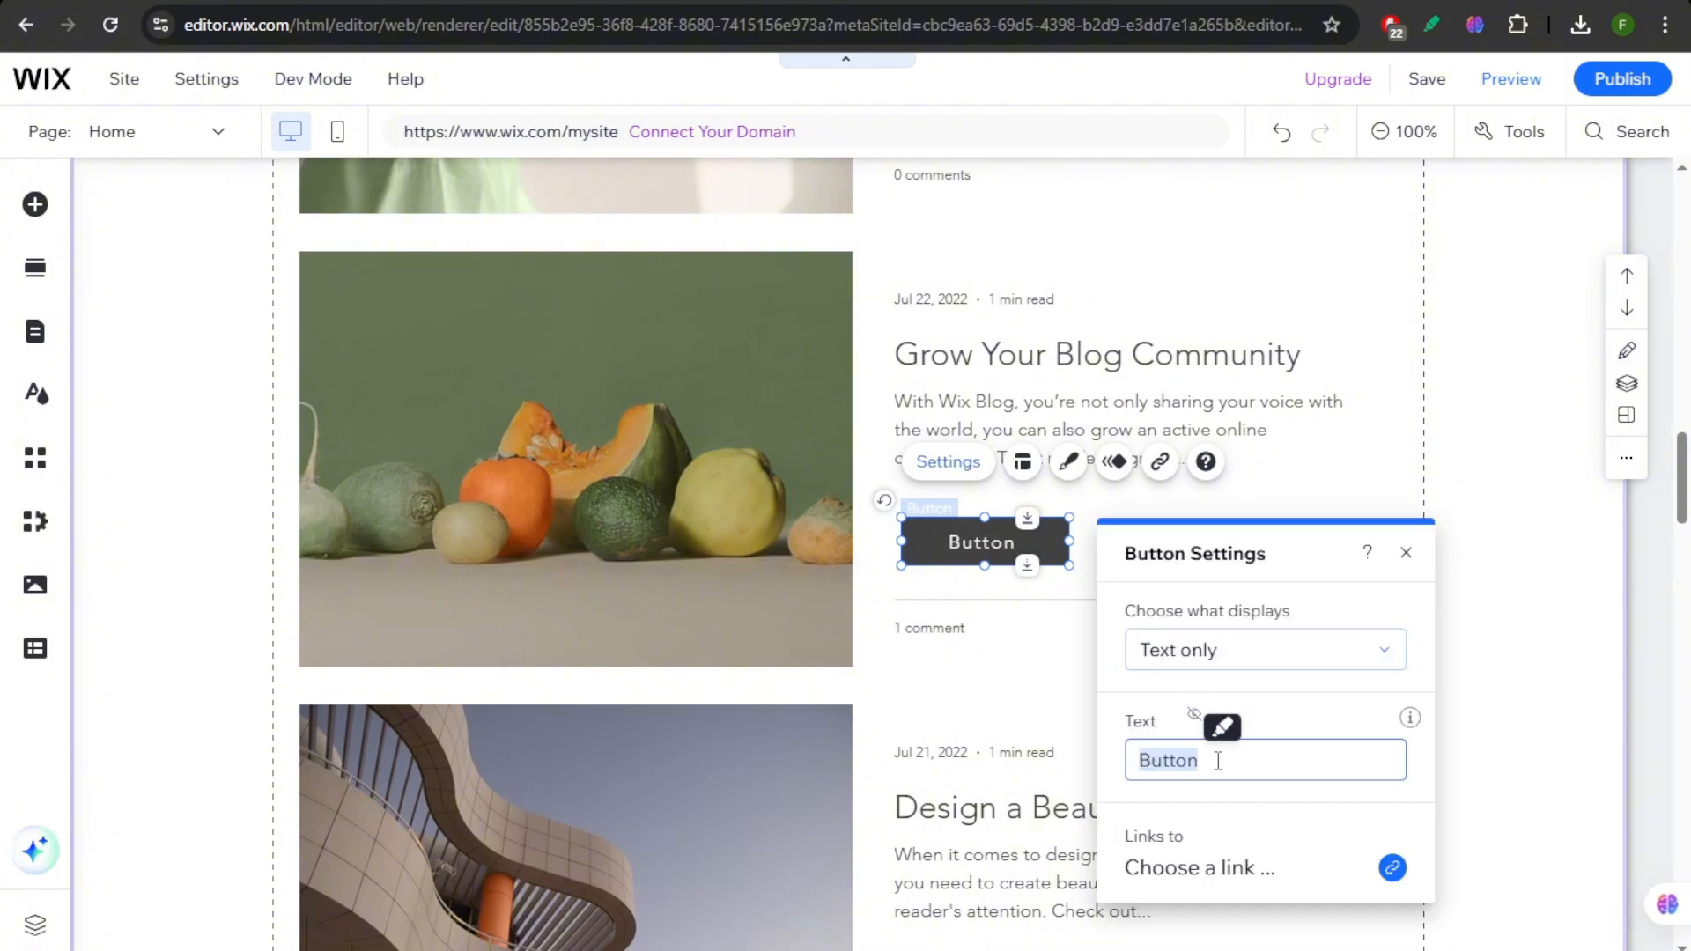
{"action": "type", "text": "G"}
{"action": "key", "text": "BackSpace"}
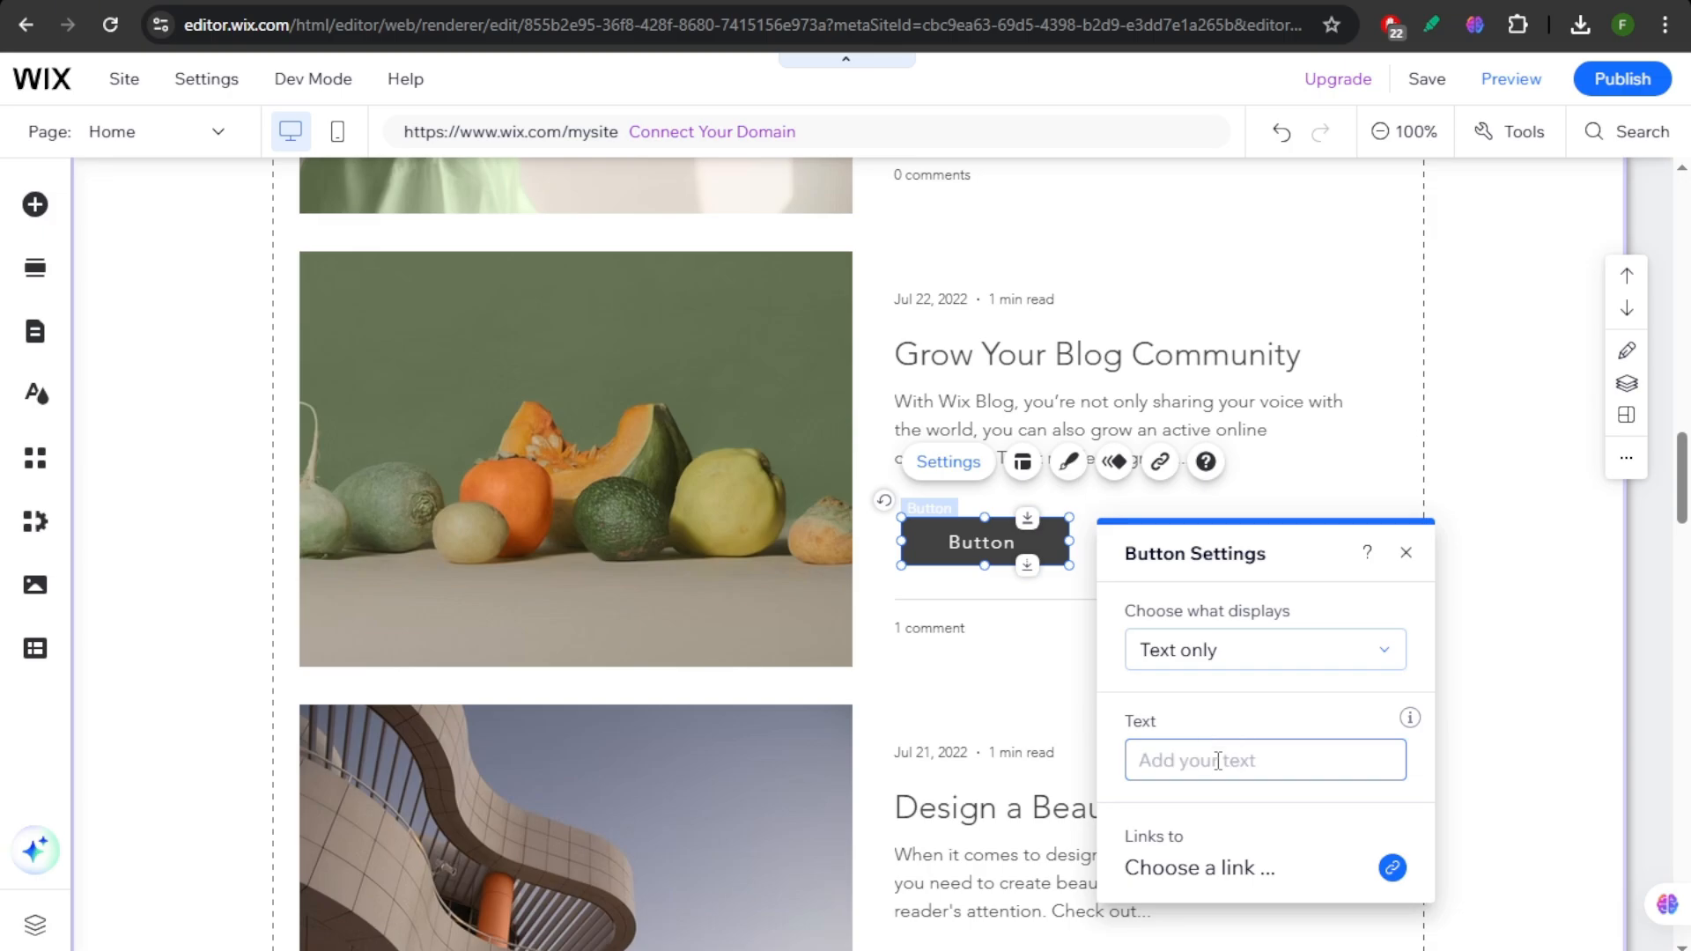
{"action": "type", "text": "Grow Now"}
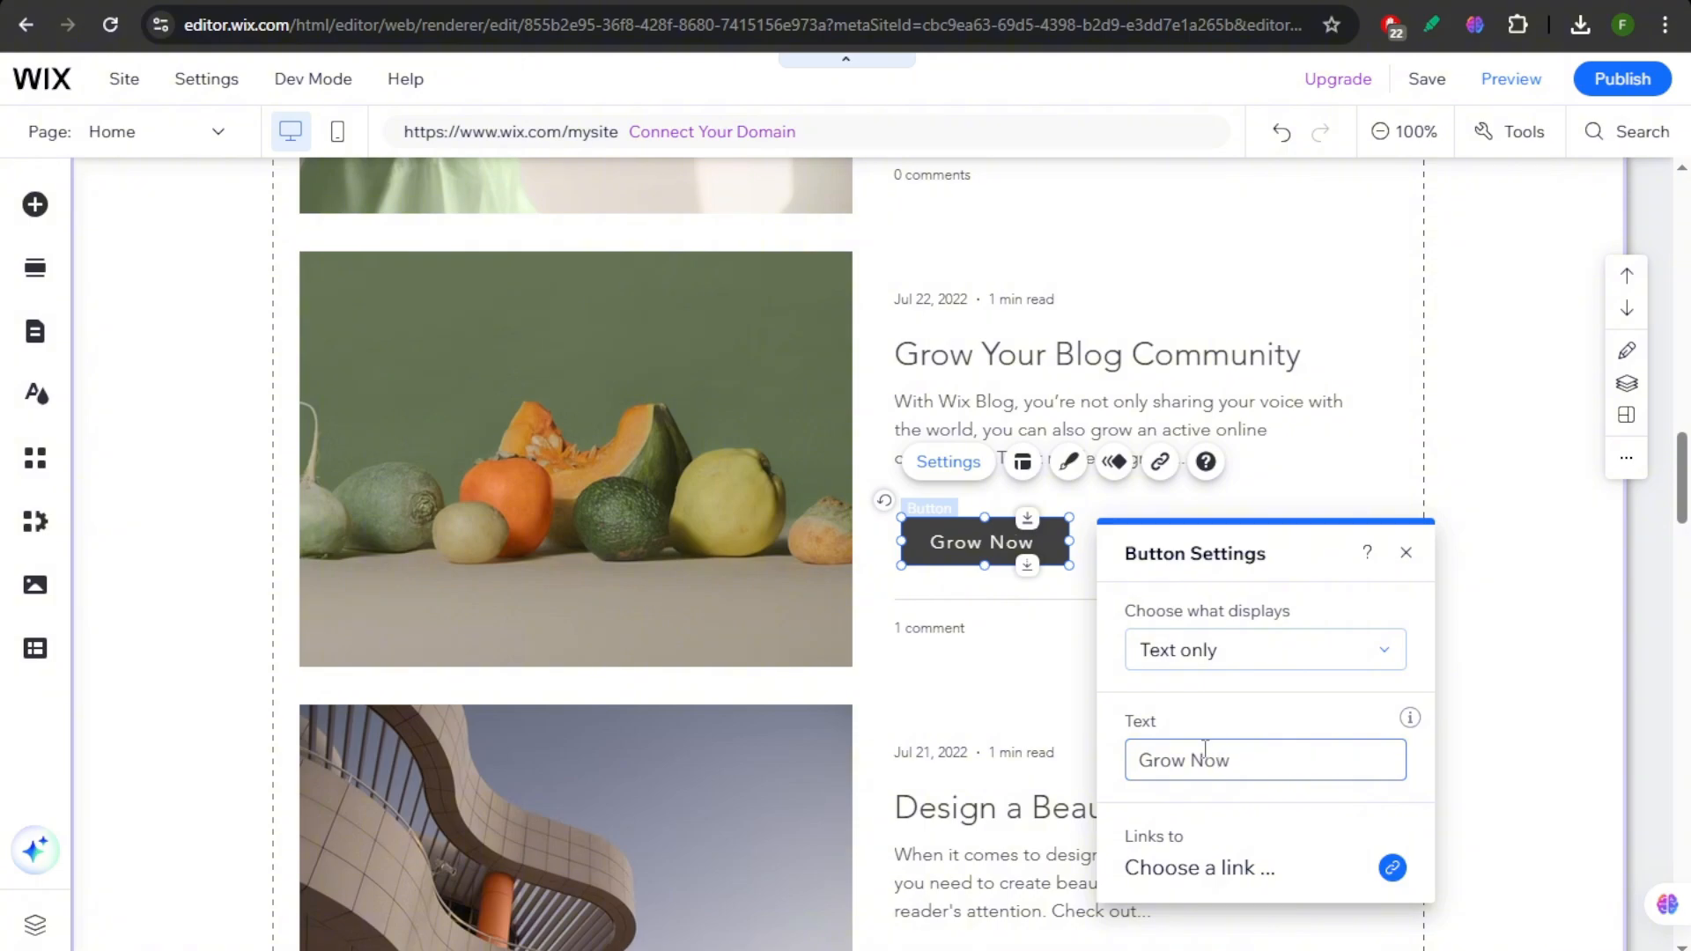
Link the Grow Now button to the web address youtube.com, opening in a new window
{"action": "left_click", "coordinate": [1392, 868]}
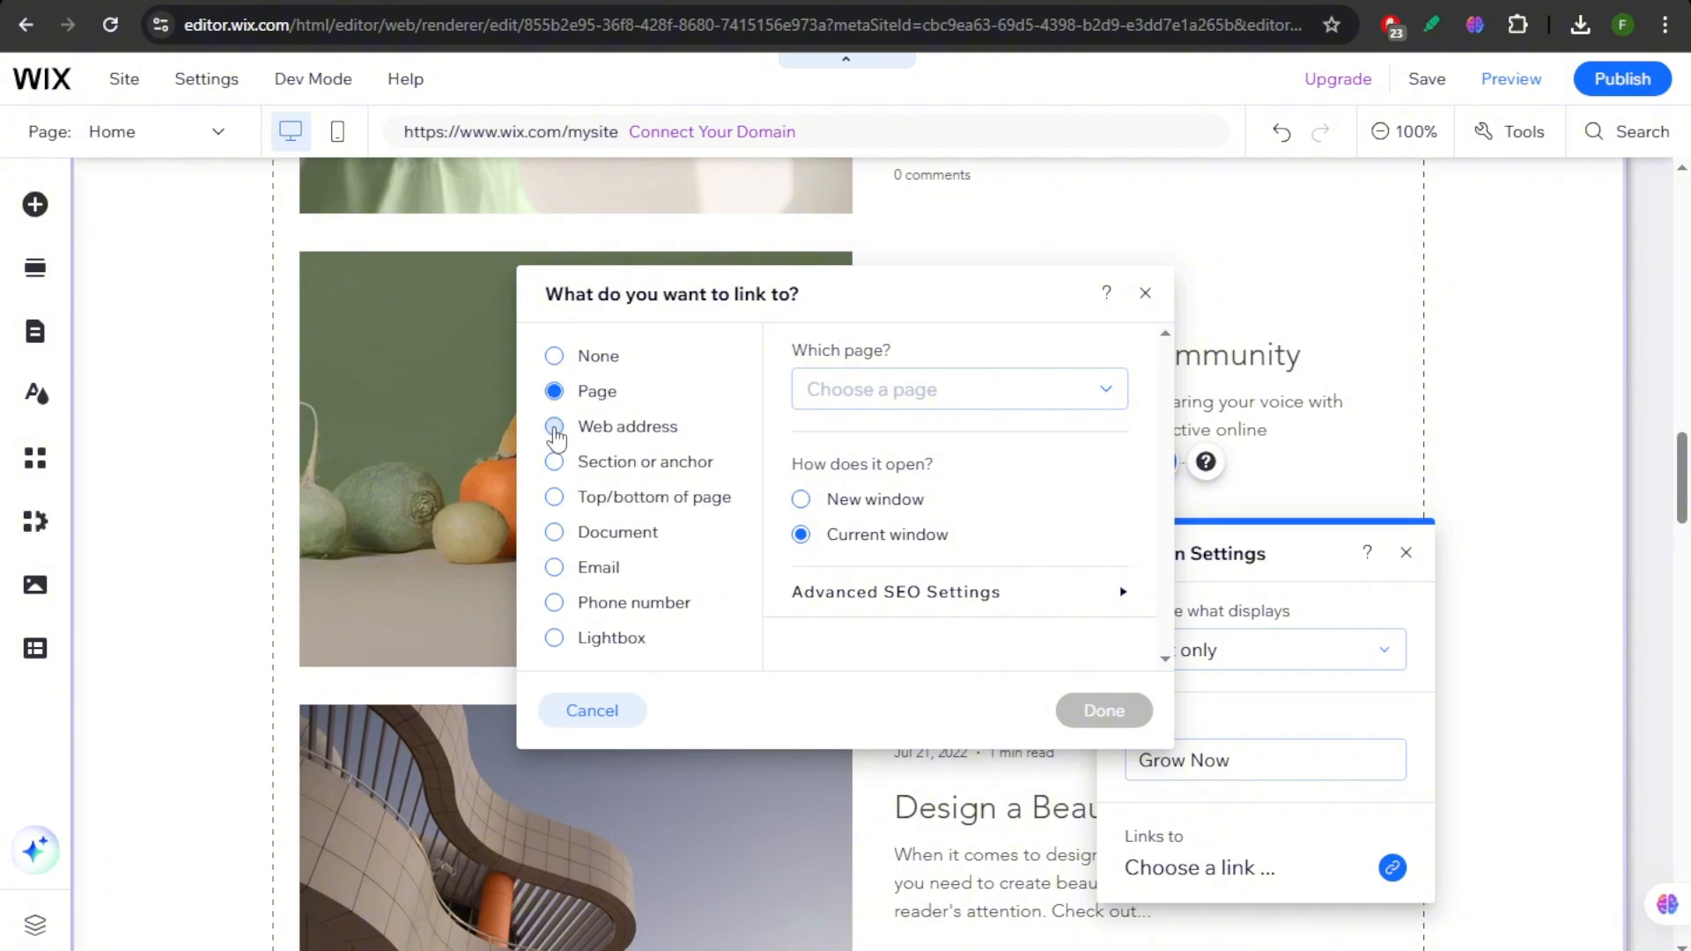
{"action": "left_click", "coordinate": [554, 427]}
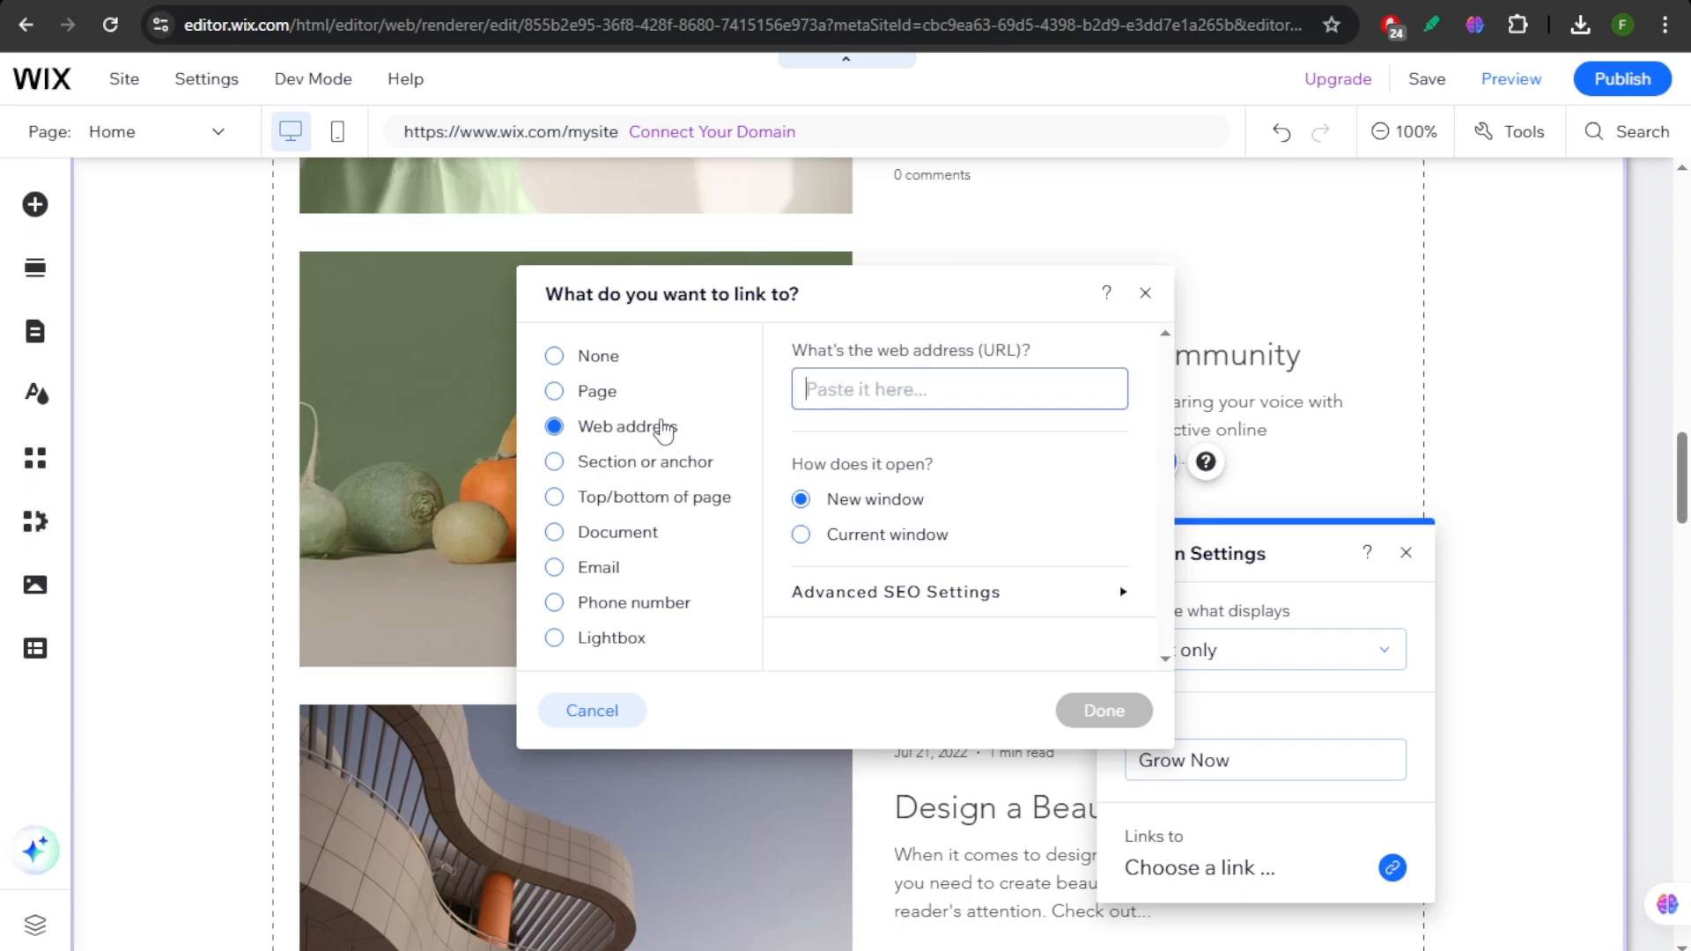
{"action": "type", "text": "y"}
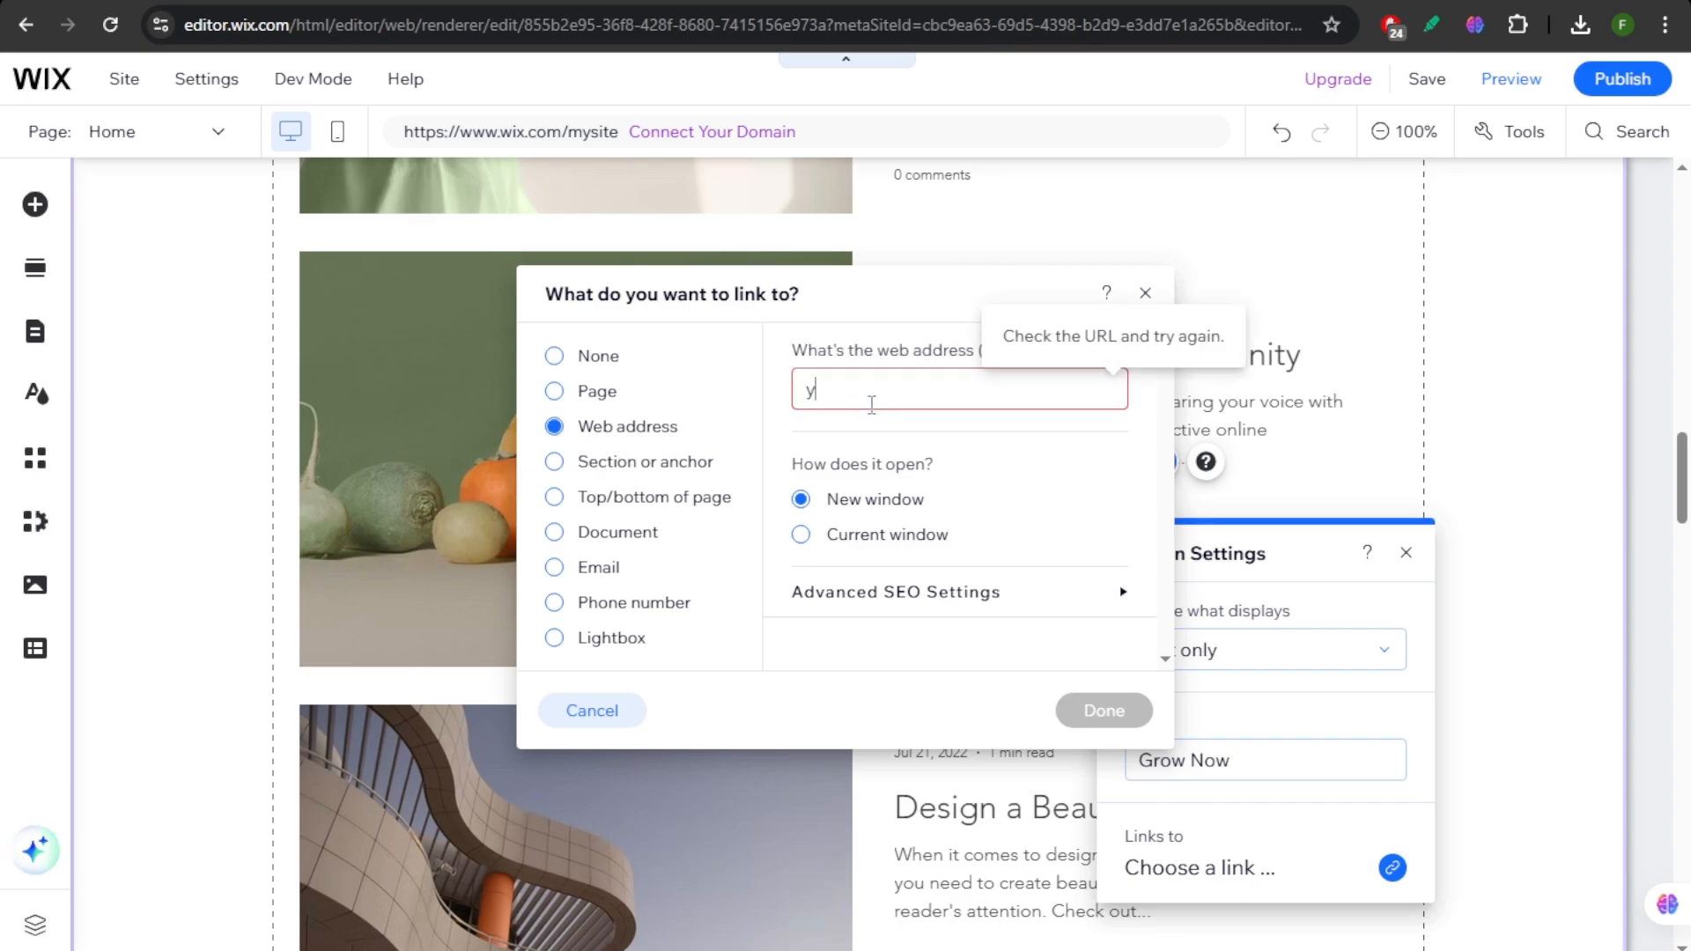
{"action": "type", "text": "outube.com"}
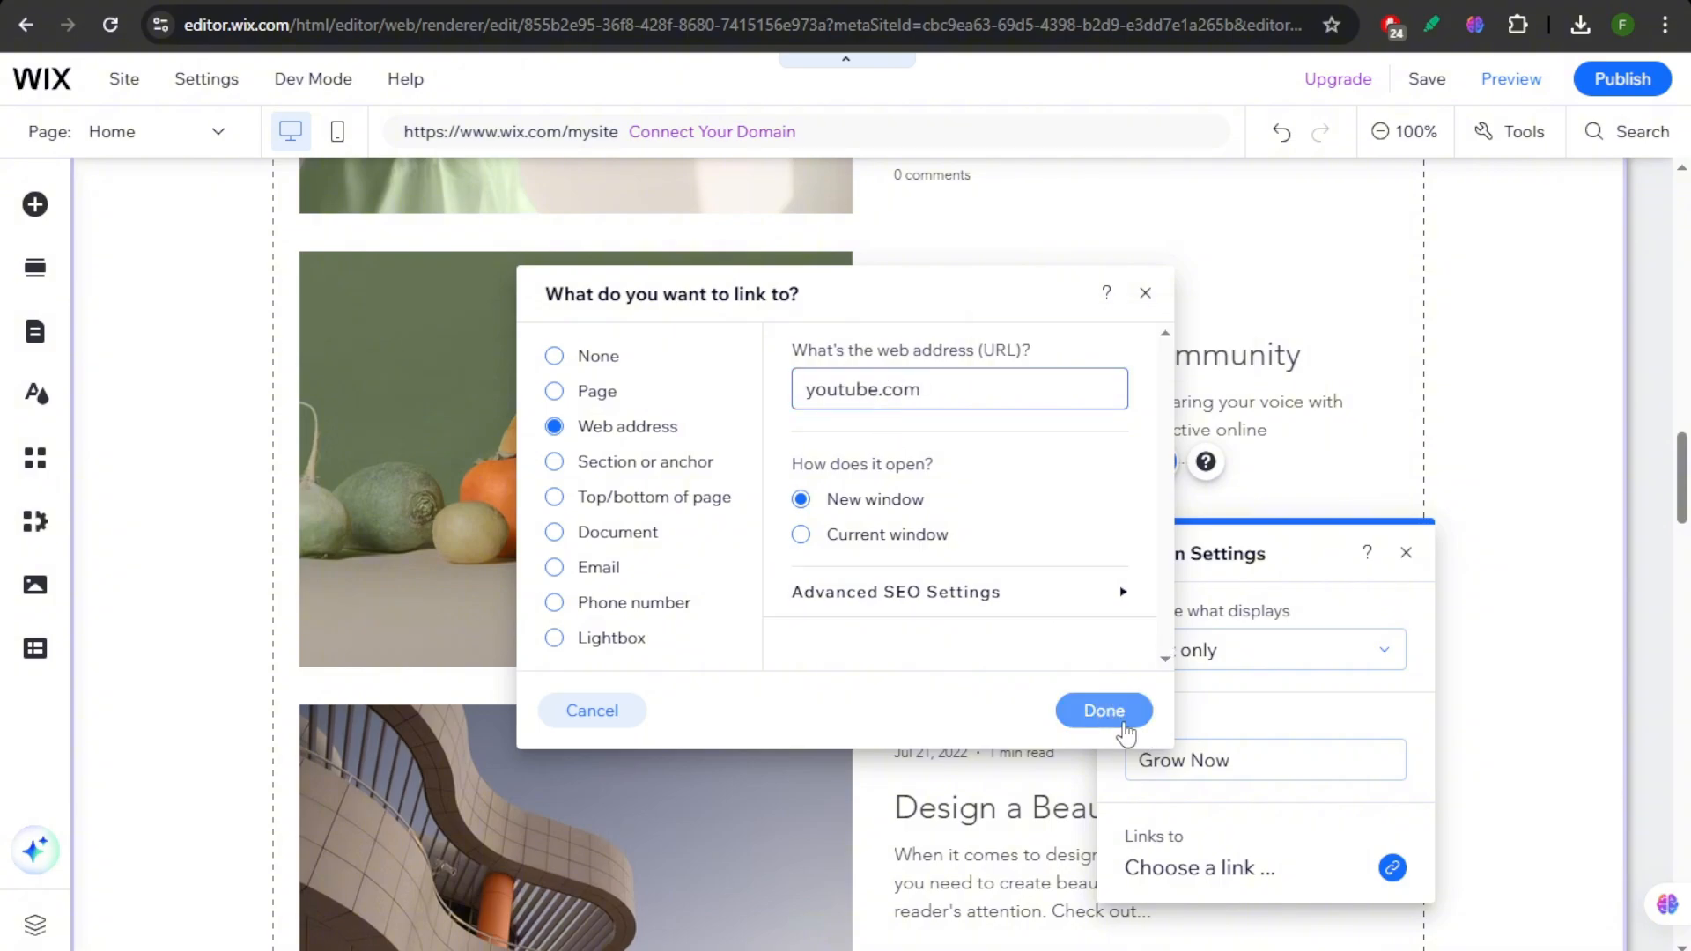
{"action": "left_click", "coordinate": [1104, 710]}
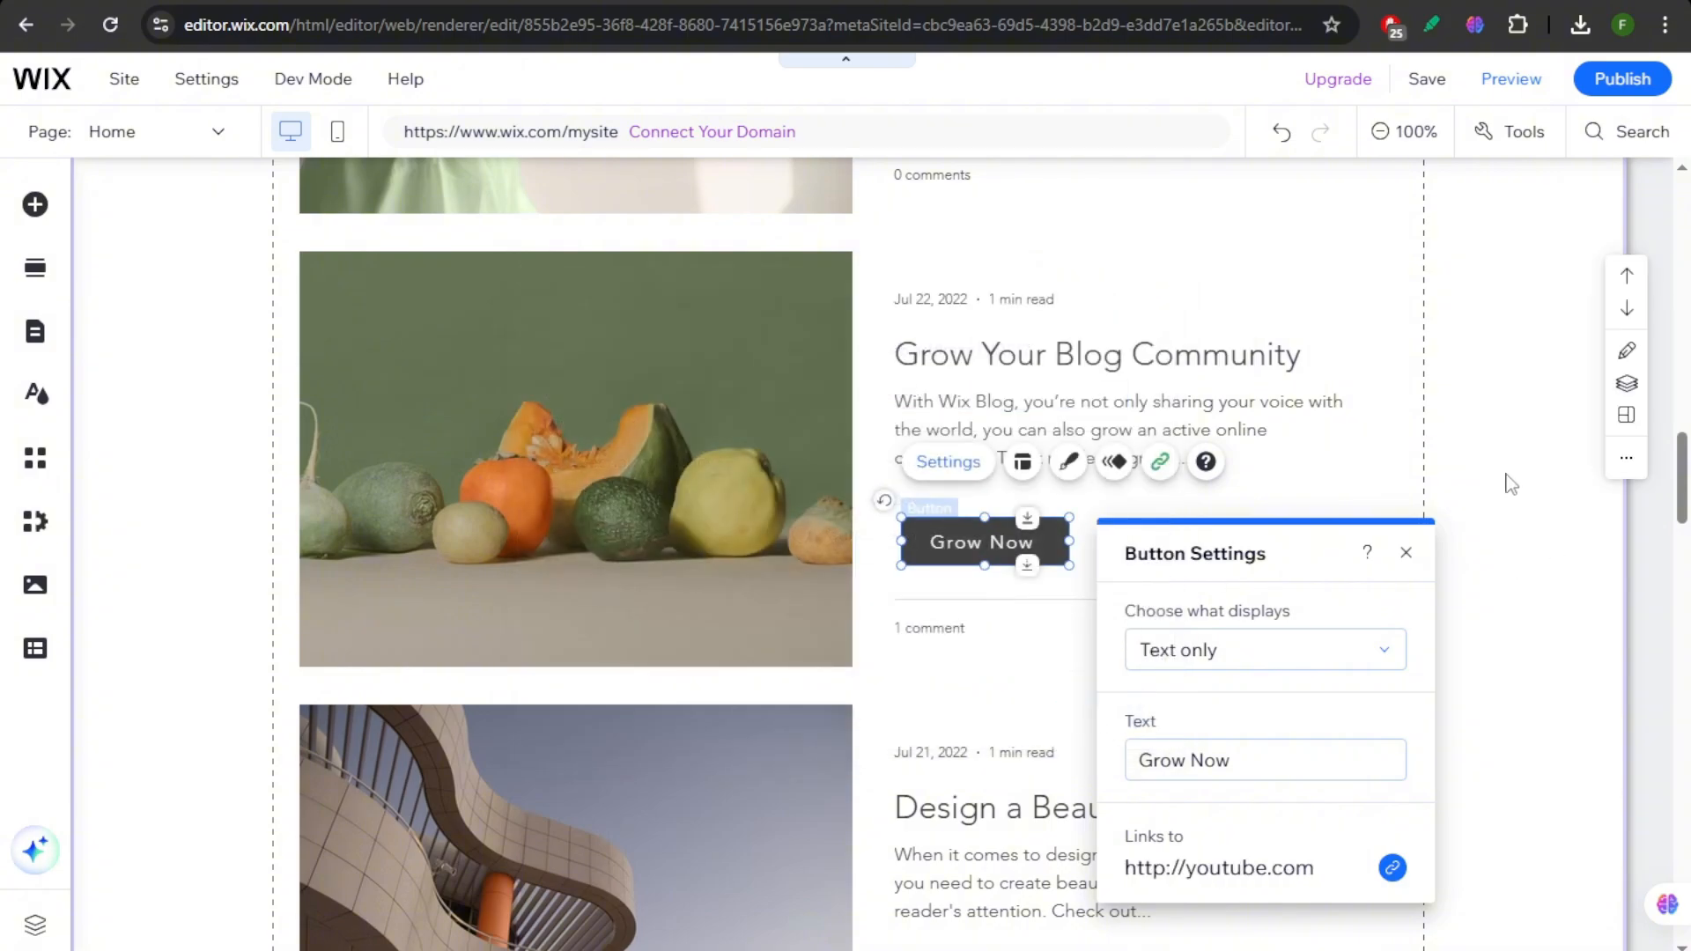
Preview the site, test the Grow Now button's link under the vegetable post, and return to the editor
{"action": "left_click", "coordinate": [1502, 444]}
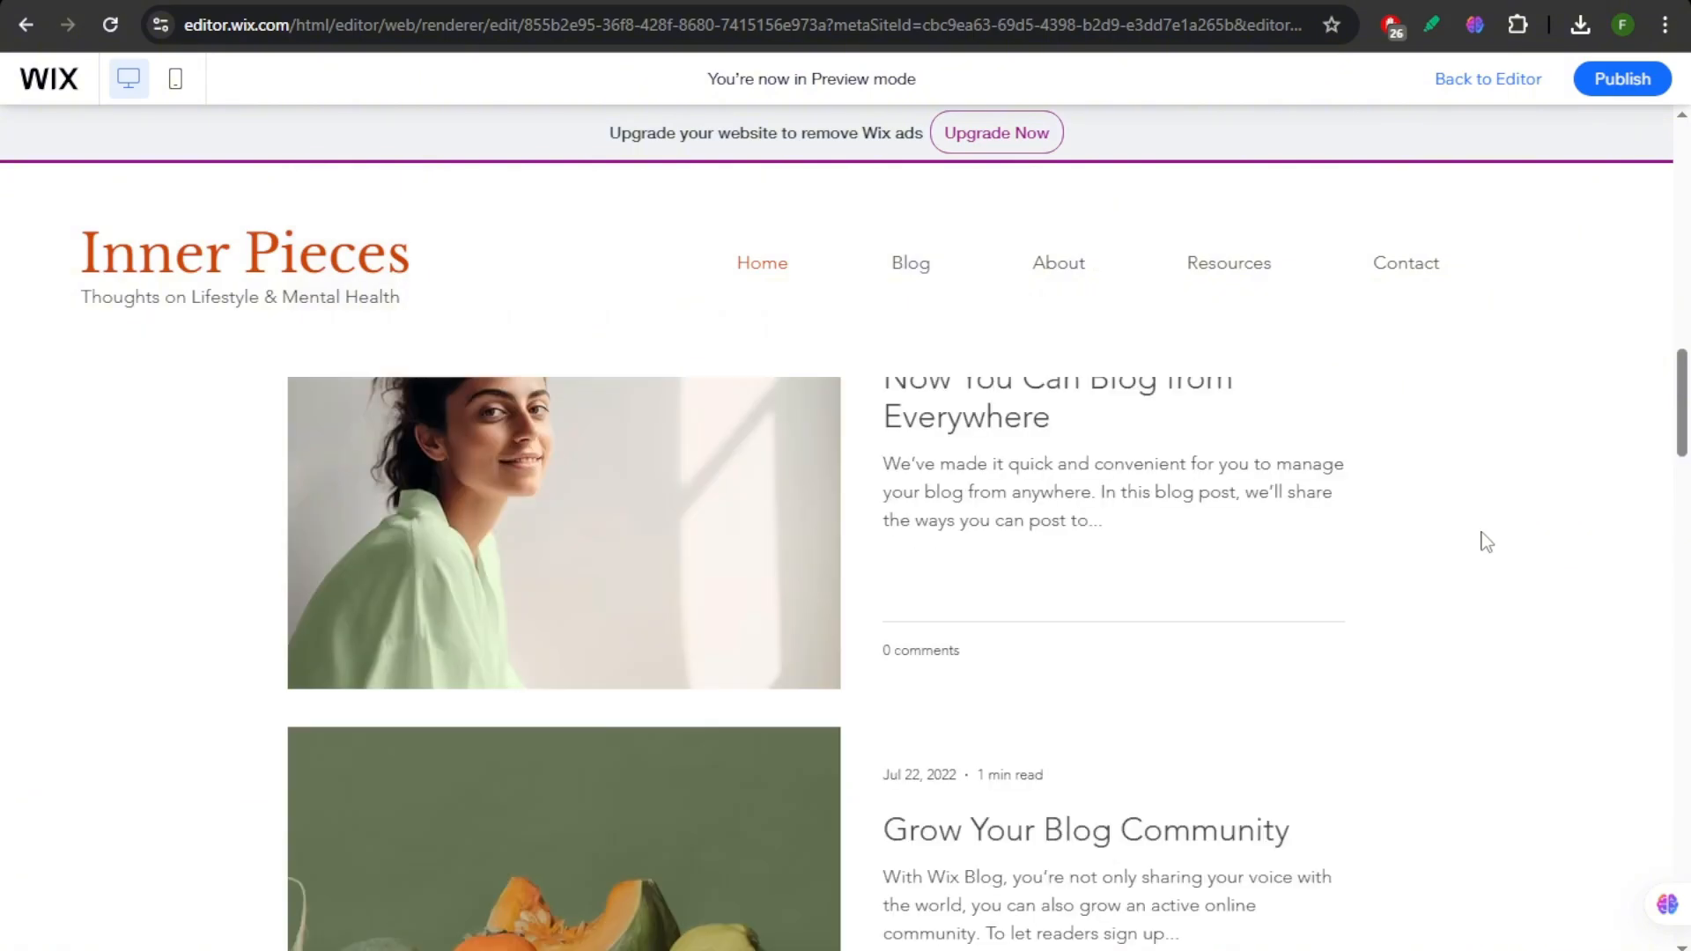
{"action": "scroll", "coordinate": [1482, 533], "scroll_direction": "down", "scroll_amount": 5}
{"action": "left_click", "coordinate": [954, 548]}
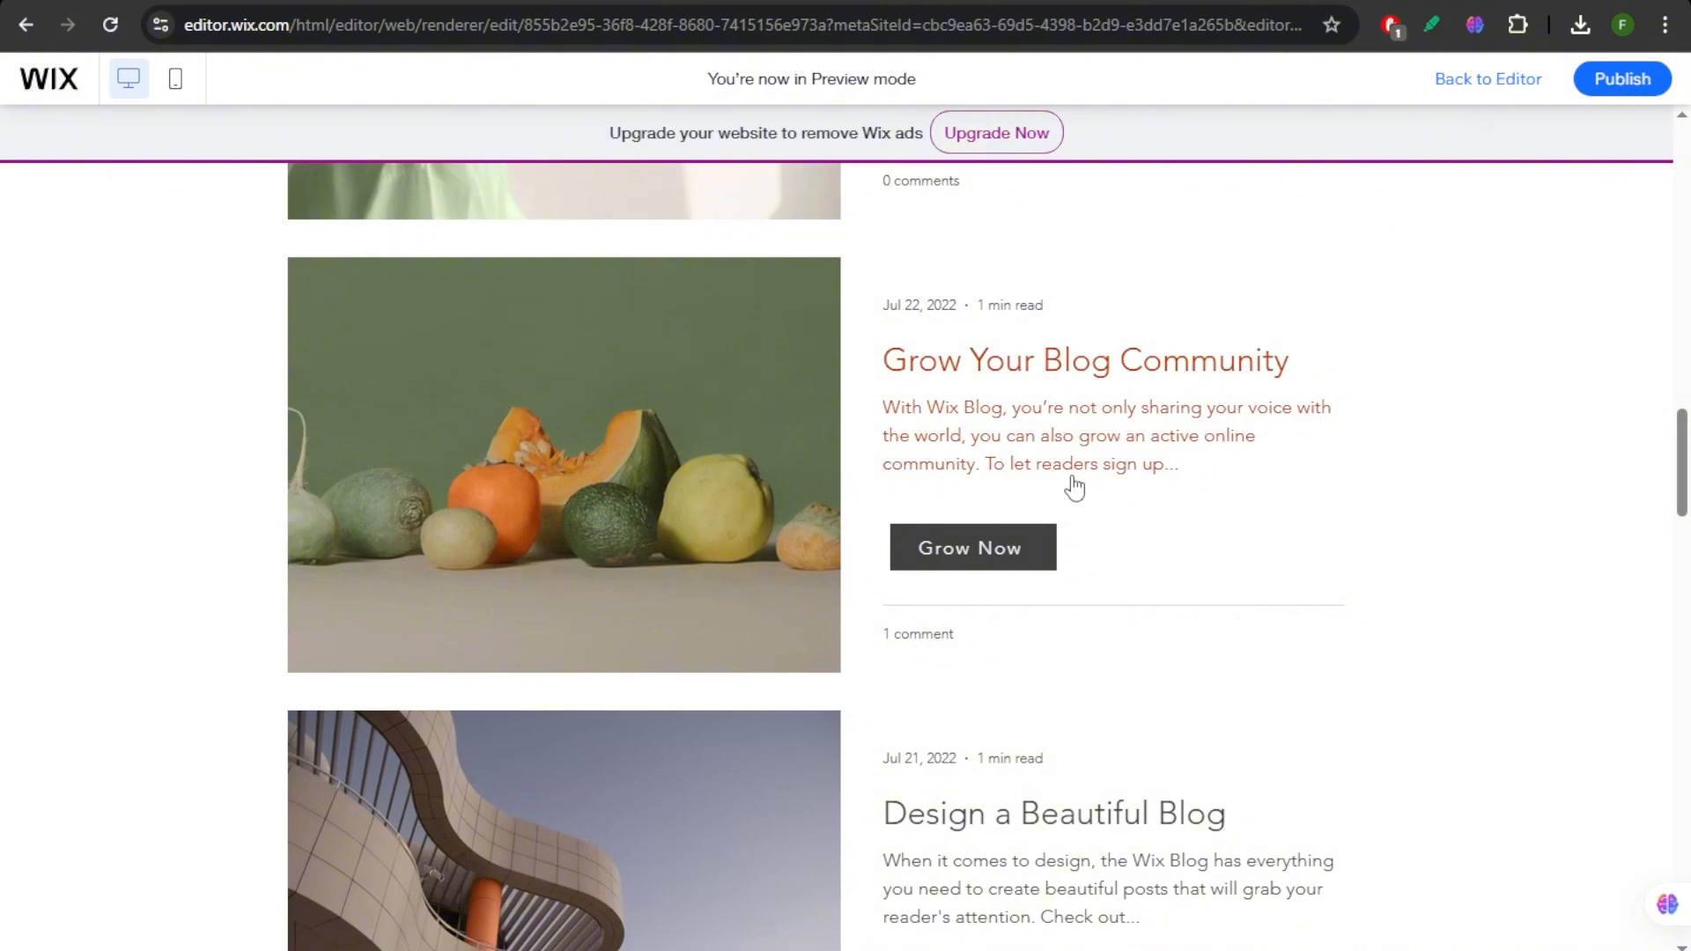
{"action": "scroll", "coordinate": [1073, 485], "scroll_direction": "down", "scroll_amount": 1}
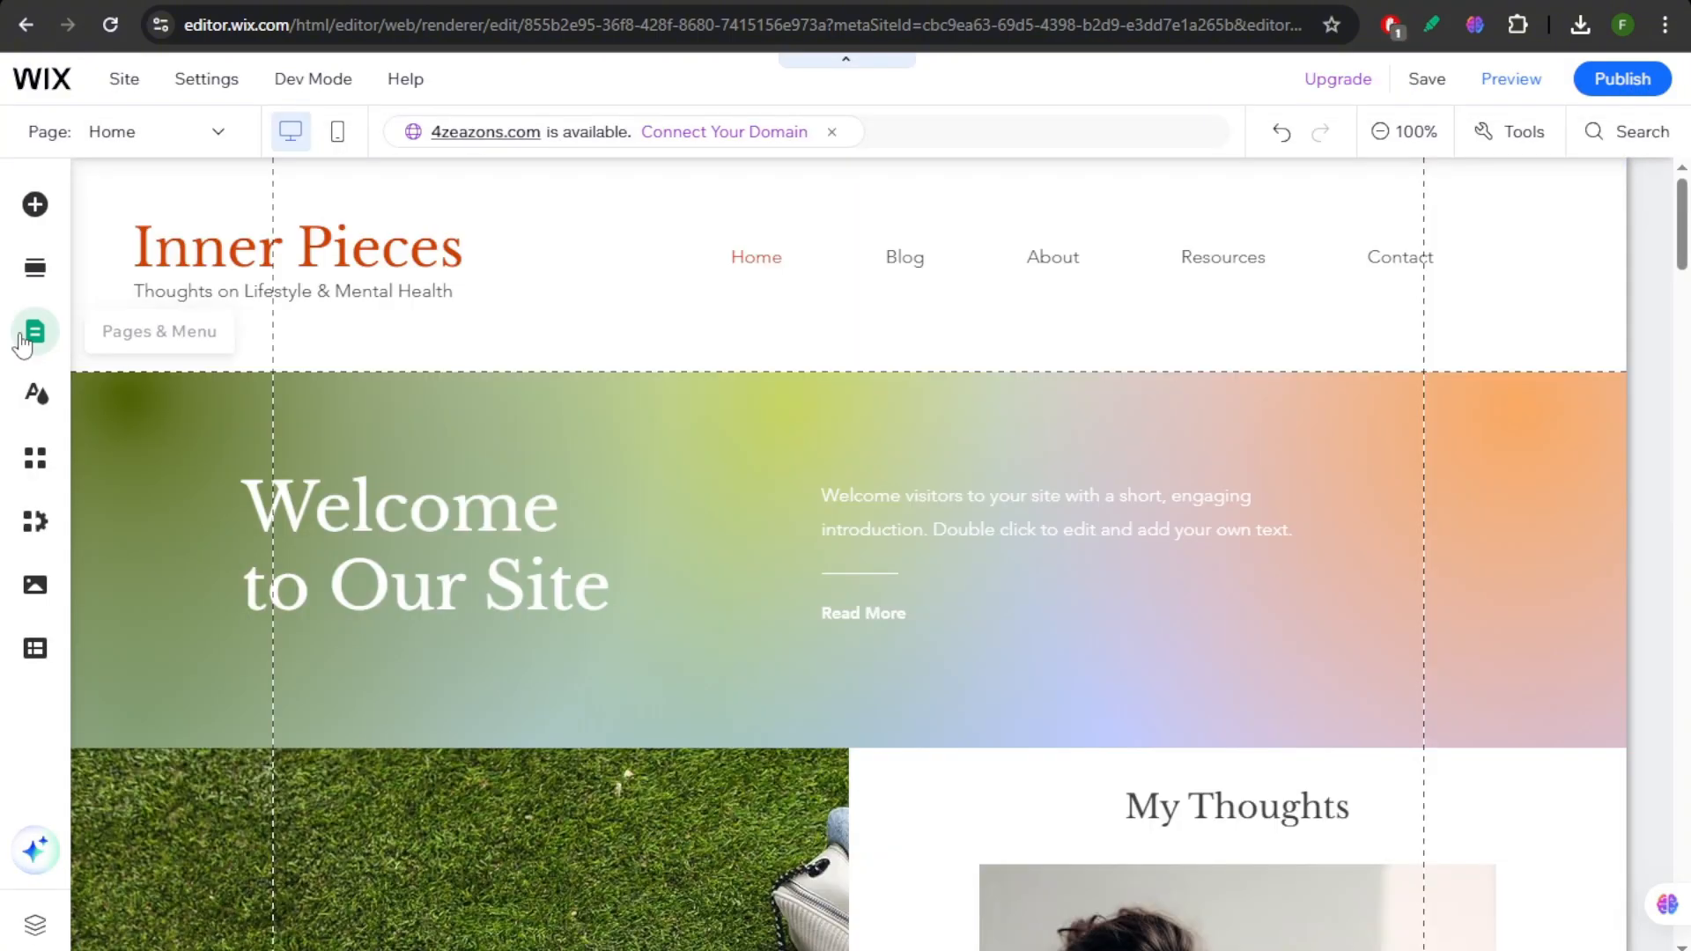
Switch to the Blog page for editing using the site's page list, and close the list
{"action": "left_click", "coordinate": [62, 340]}
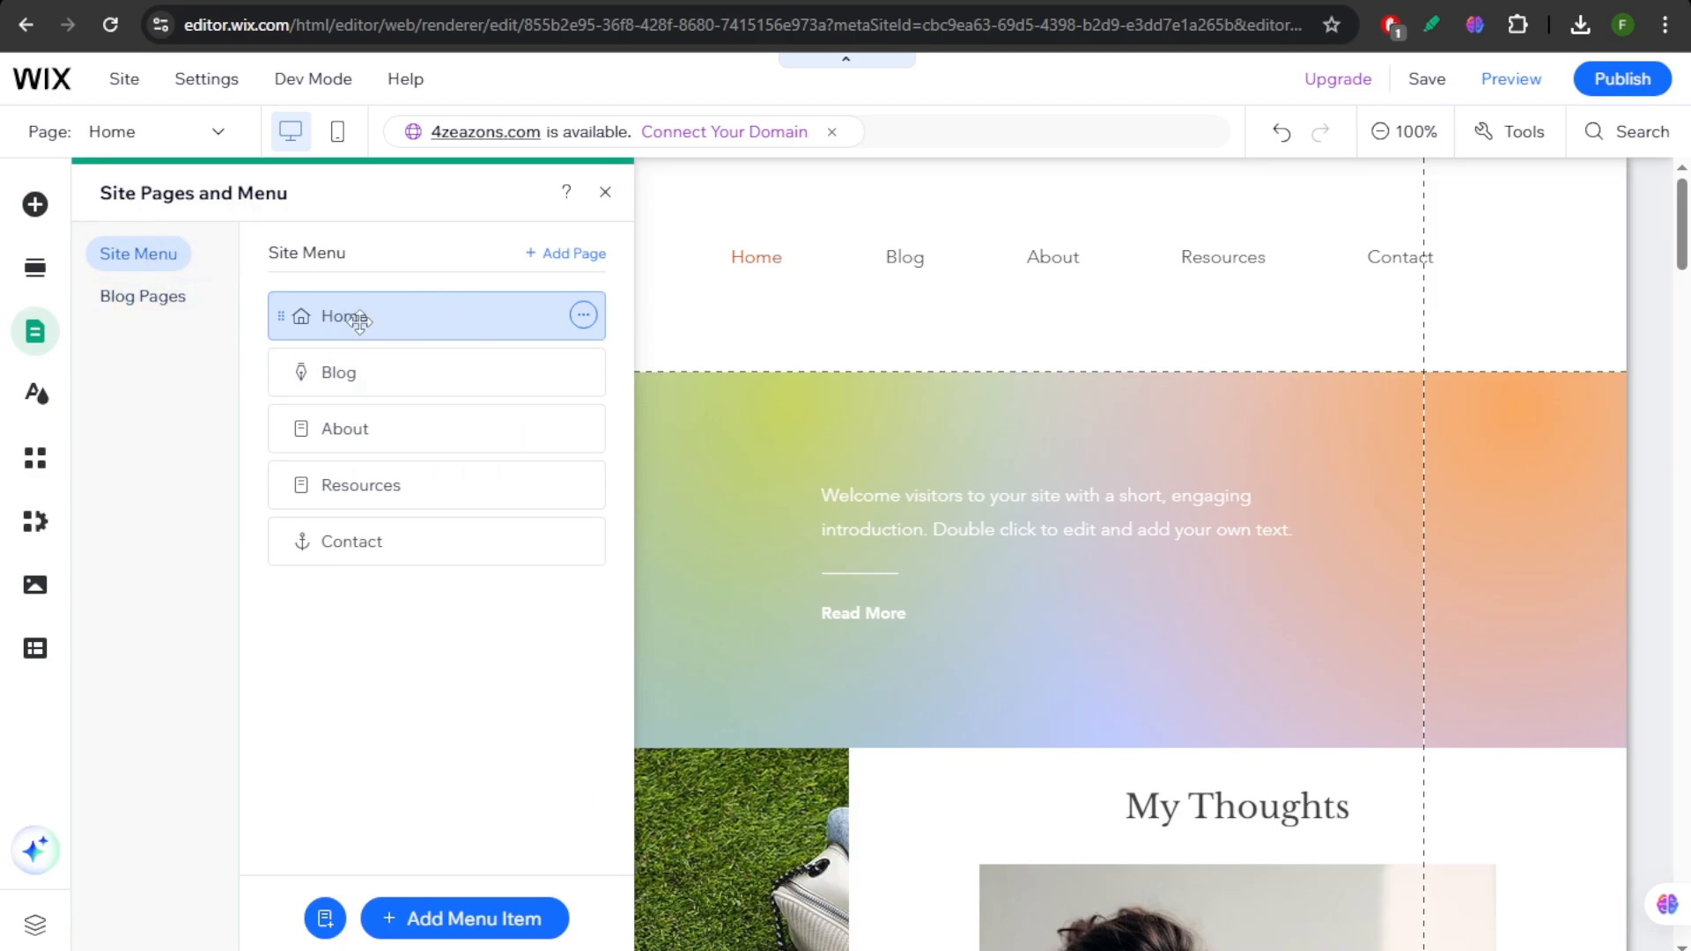
{"action": "left_click", "coordinate": [335, 373]}
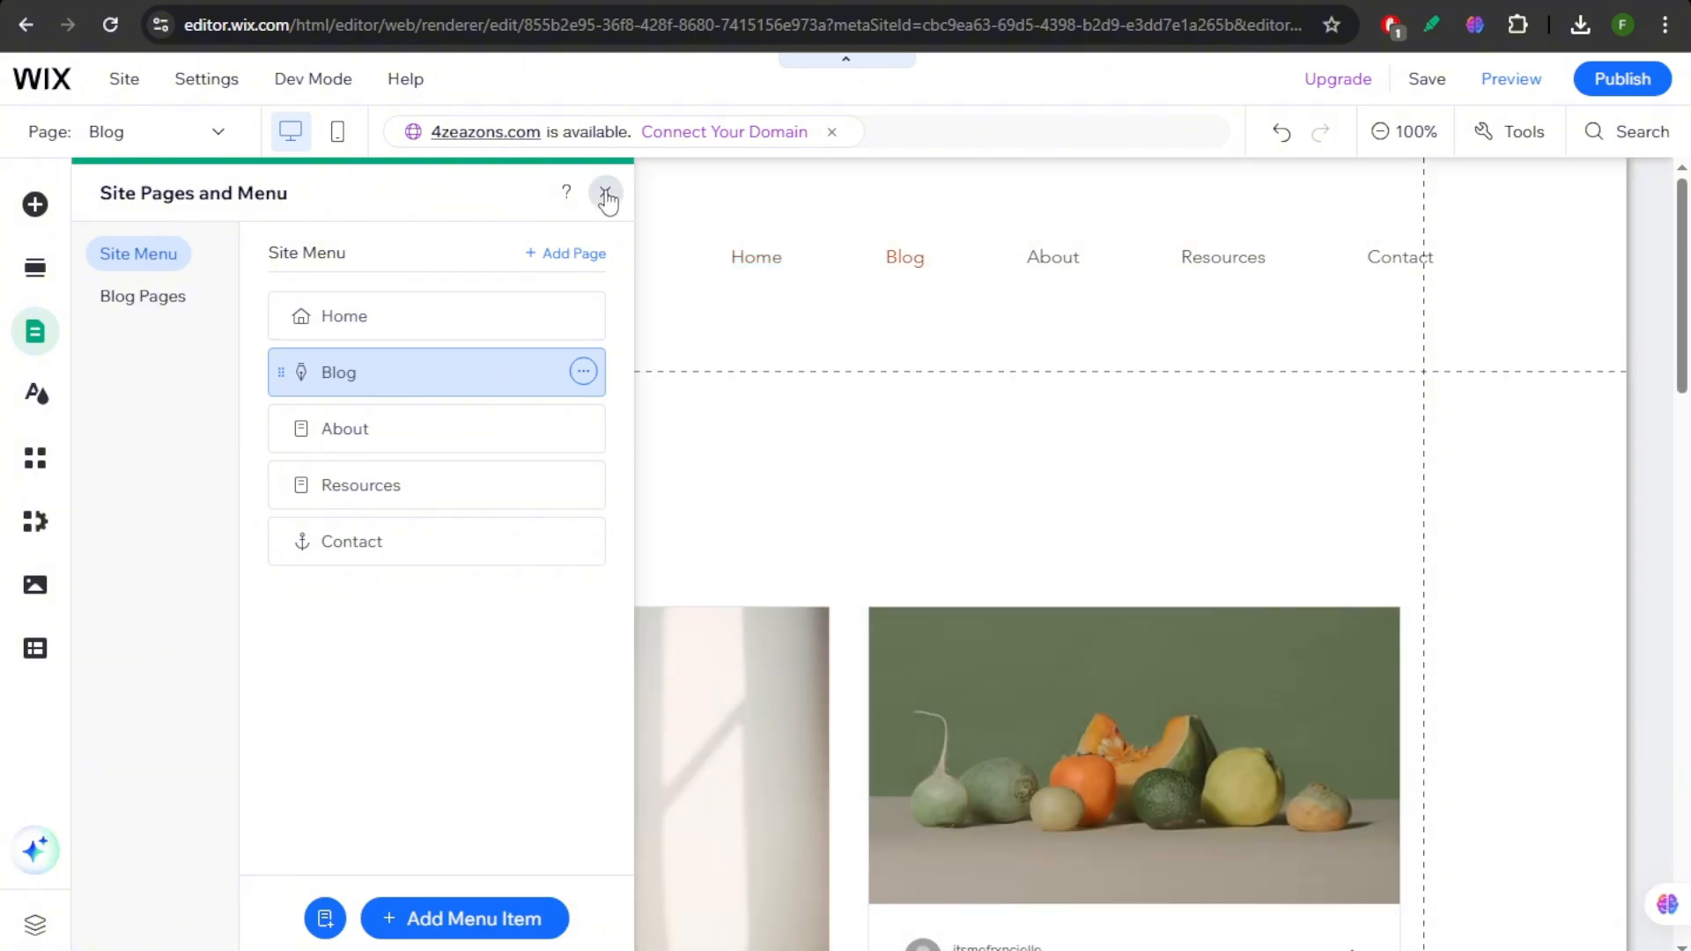
{"action": "left_click", "coordinate": [606, 192]}
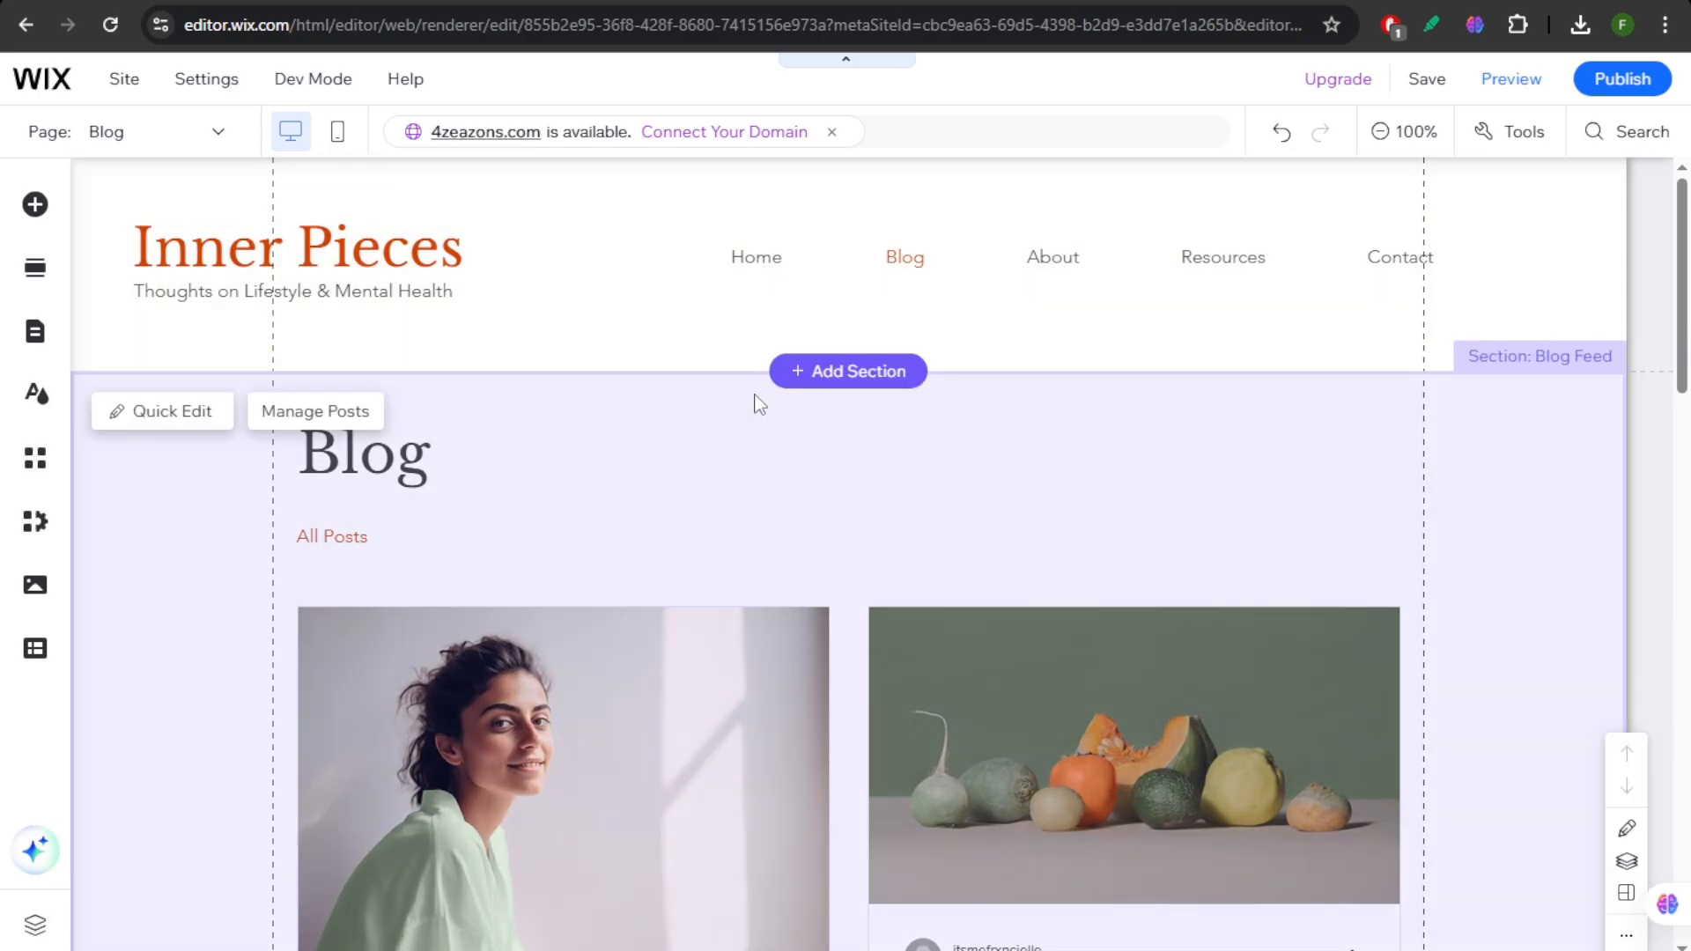
Add a blank section between the Blog page's header and the blog feed
{"action": "scroll", "coordinate": [754, 405], "scroll_direction": "down", "scroll_amount": 8}
{"action": "scroll", "coordinate": [754, 405], "scroll_direction": "up", "scroll_amount": 8}
{"action": "scroll", "coordinate": [754, 405], "scroll_direction": "down", "scroll_amount": 7}
{"action": "scroll", "coordinate": [755, 394], "scroll_direction": "down", "scroll_amount": 10}
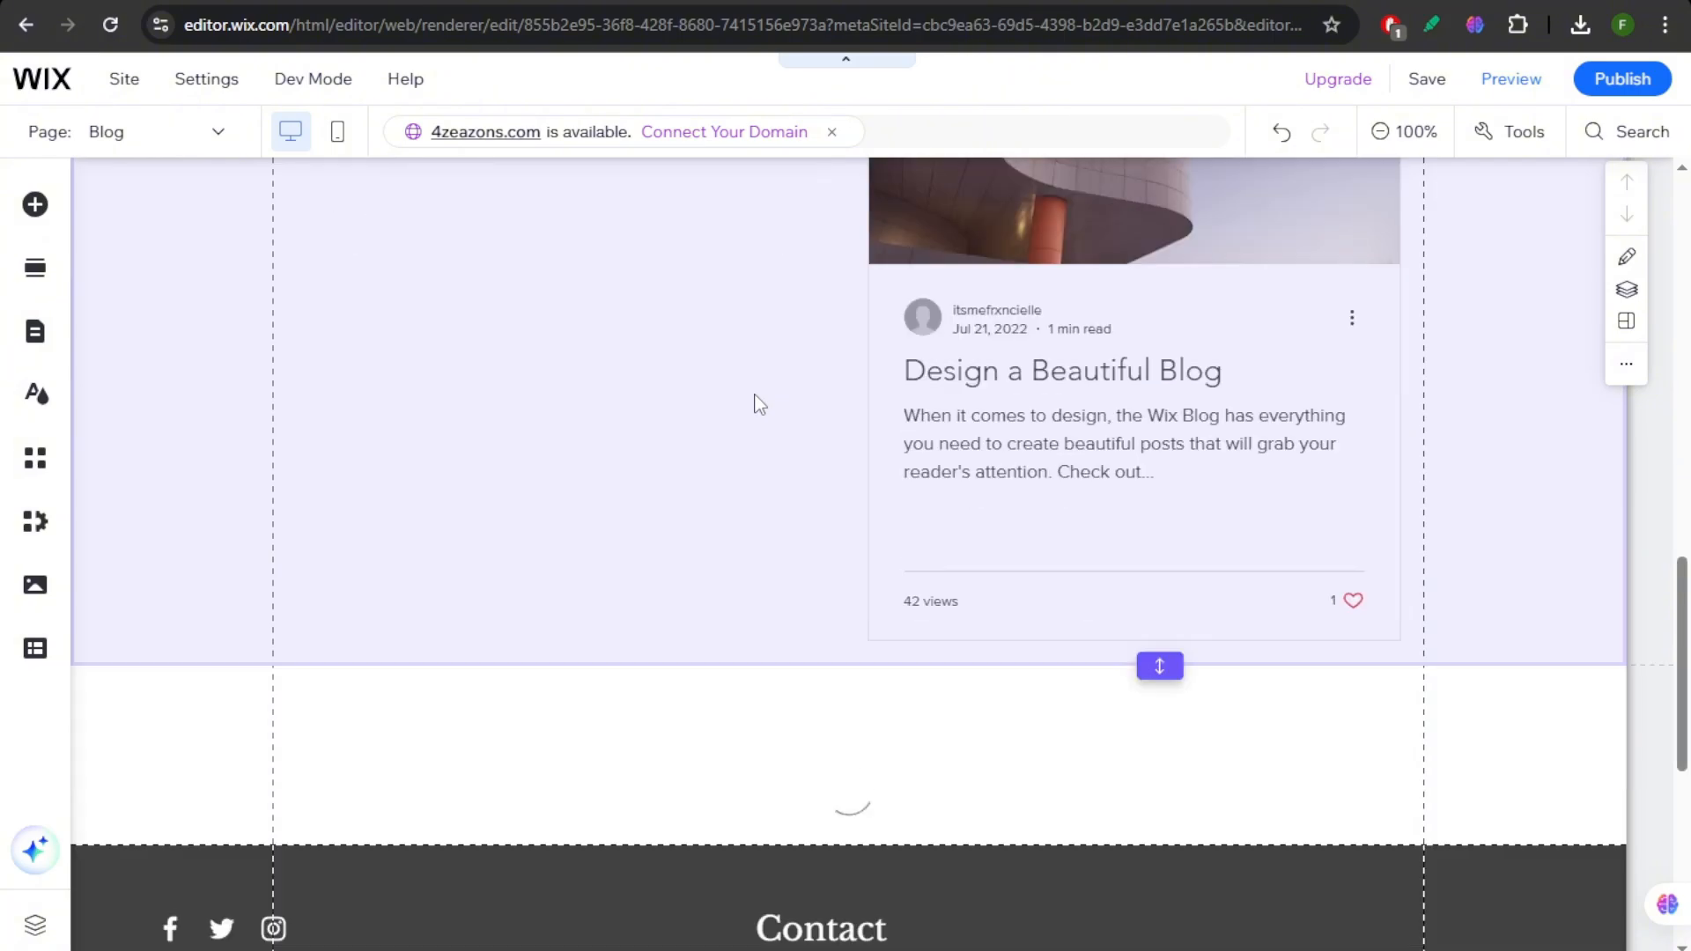
{"action": "scroll", "coordinate": [755, 406], "scroll_direction": "up", "scroll_amount": 17}
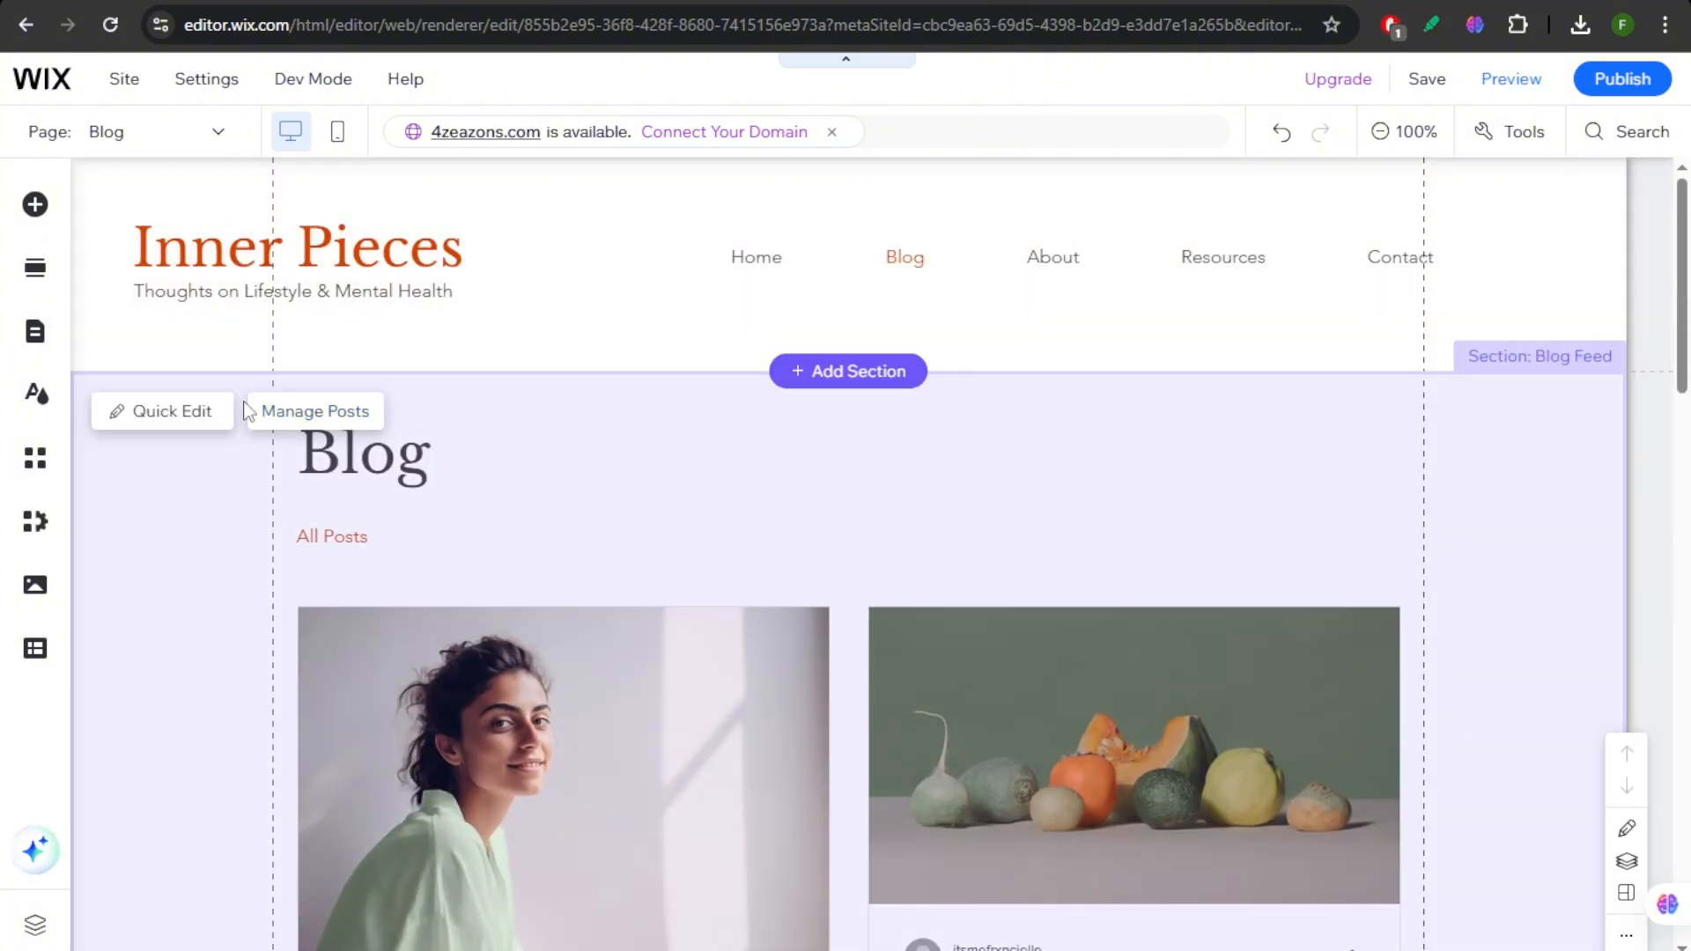
{"action": "left_click", "coordinate": [210, 524]}
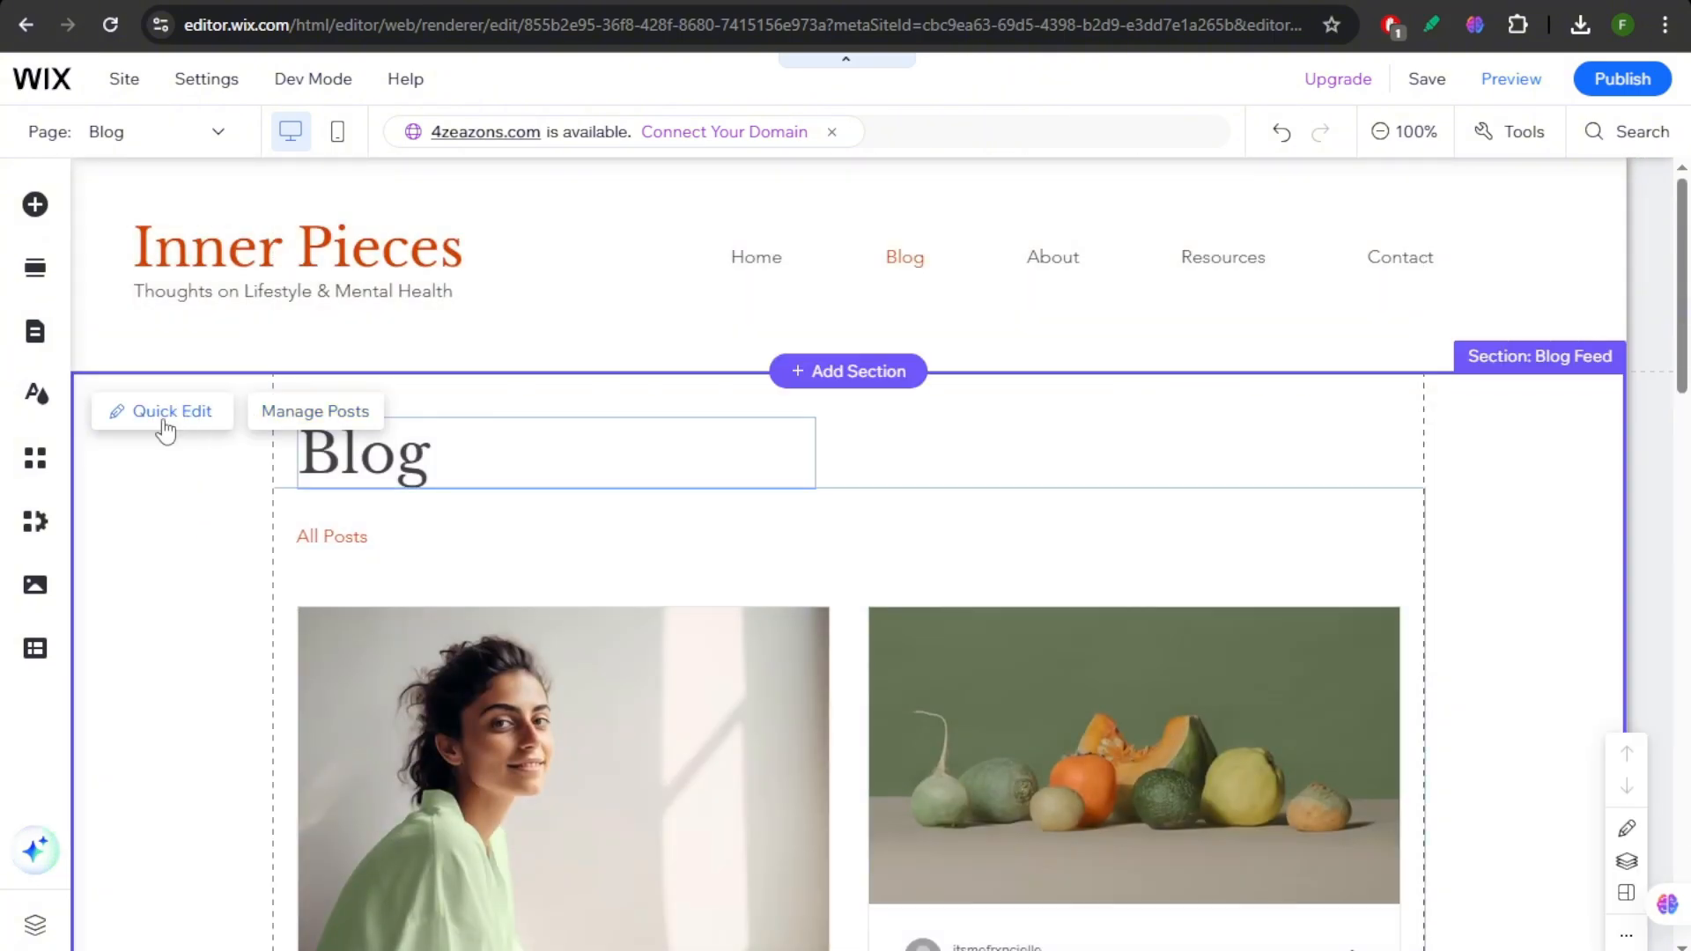
{"action": "left_click", "coordinate": [35, 267]}
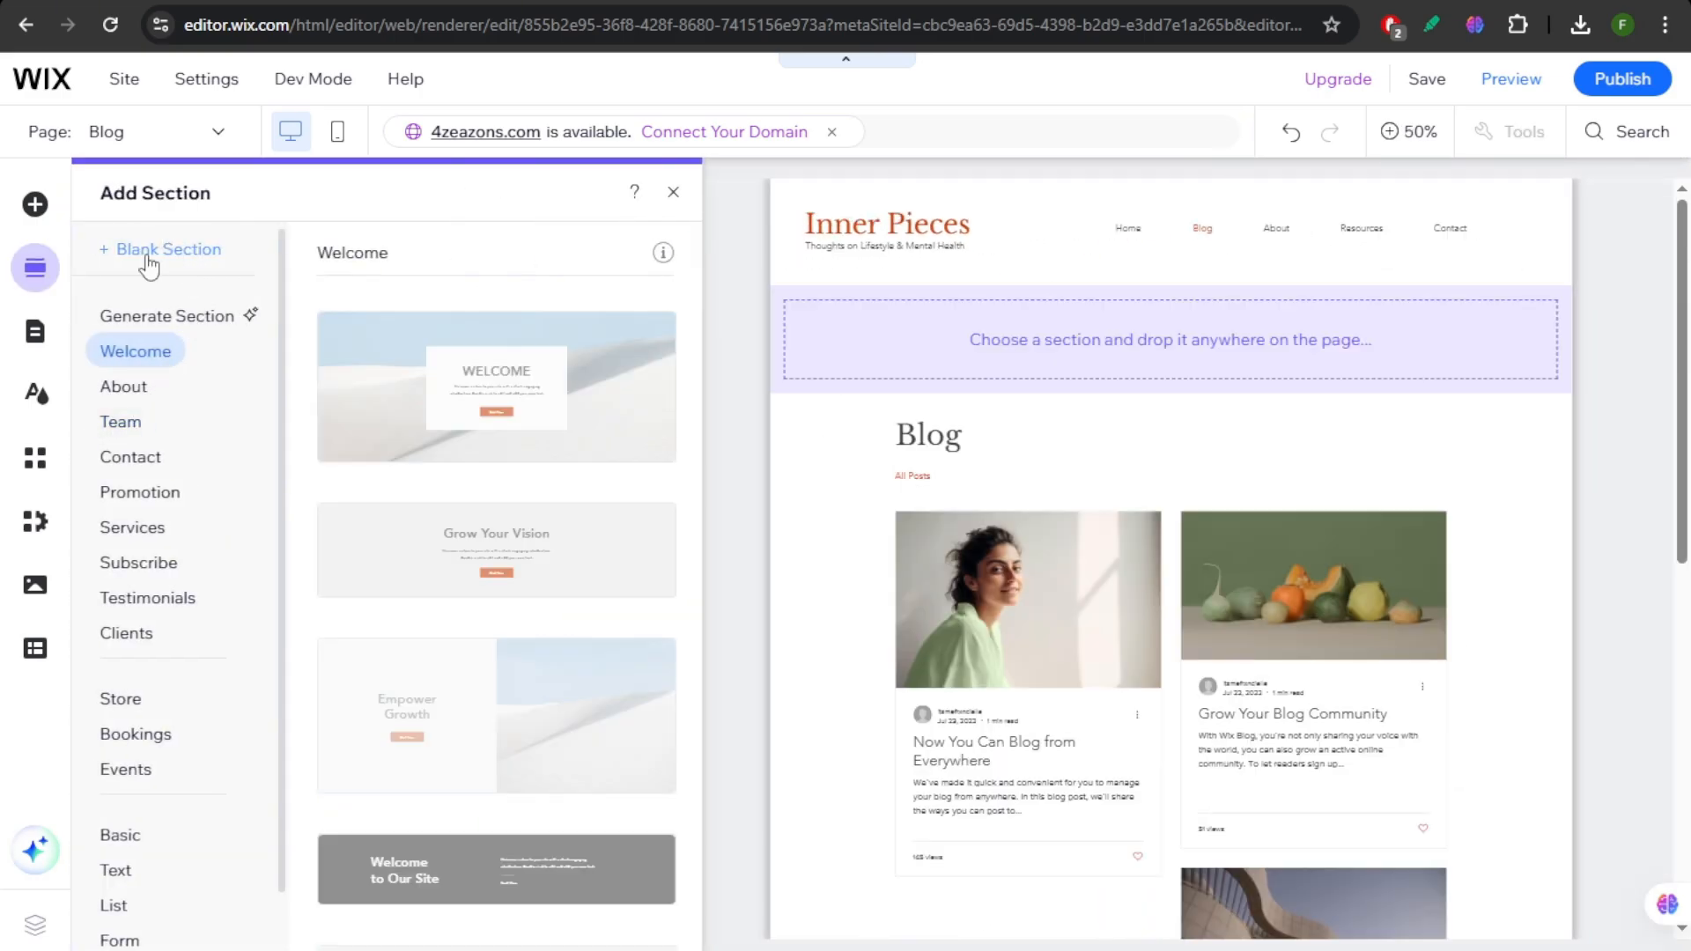
{"action": "left_click", "coordinate": [139, 251]}
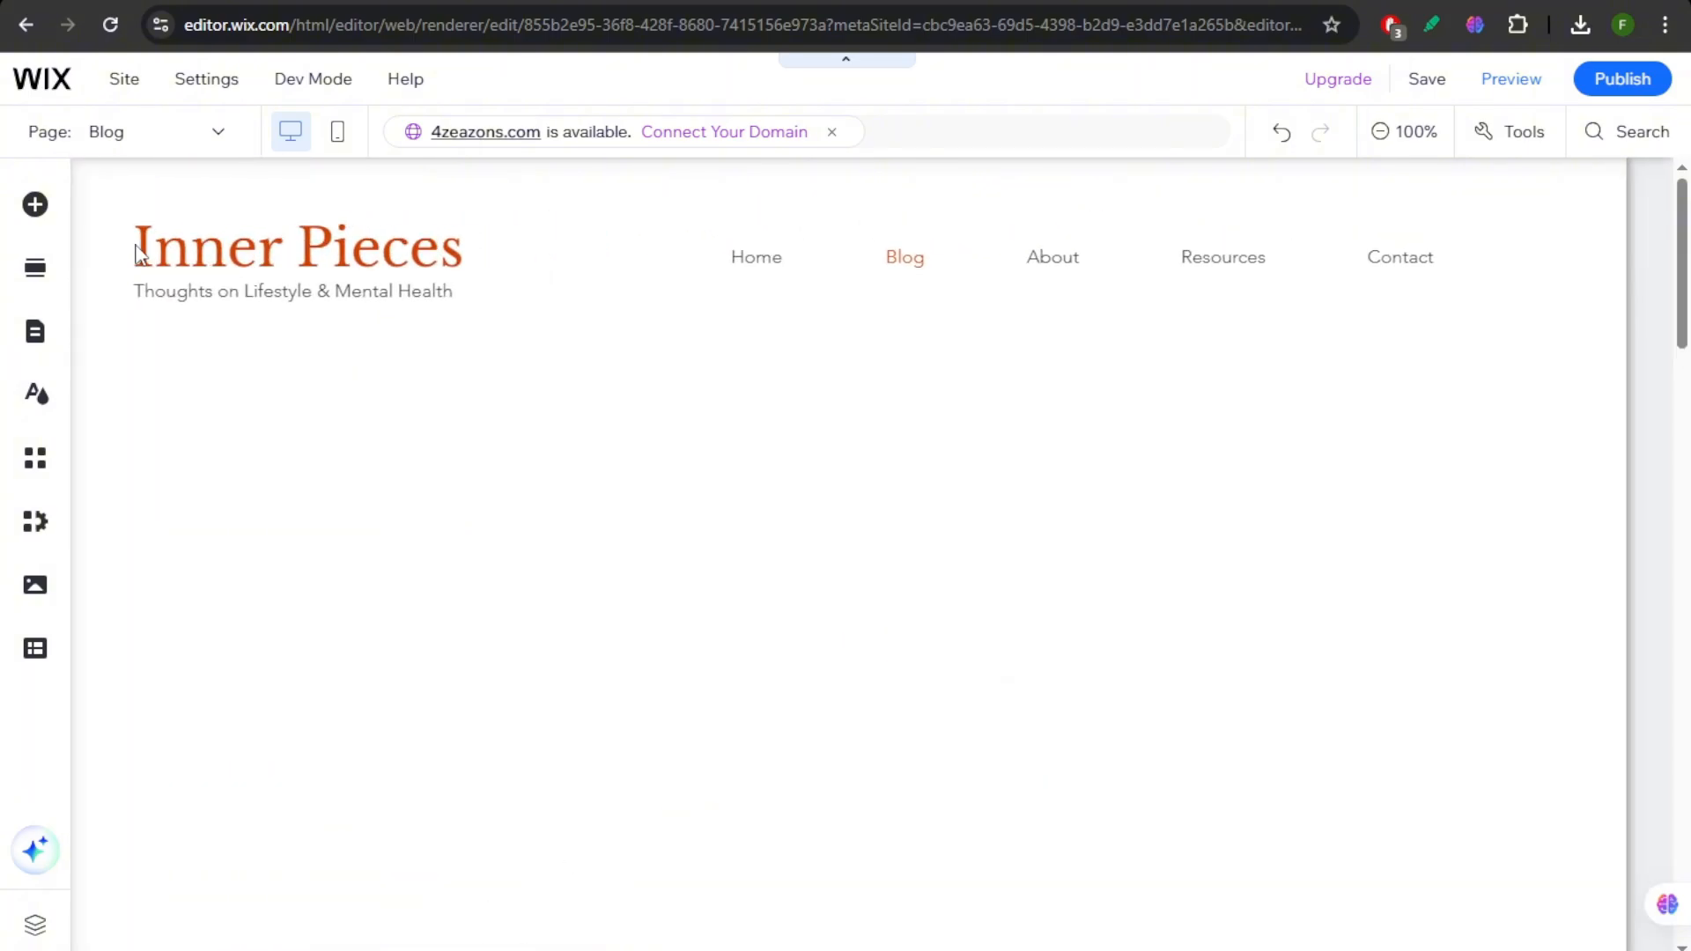
Generate an About section with AI for the blank section, using the description "variety of yoga styles"
{"action": "scroll", "coordinate": [861, 546], "scroll_direction": "up", "scroll_amount": 3}
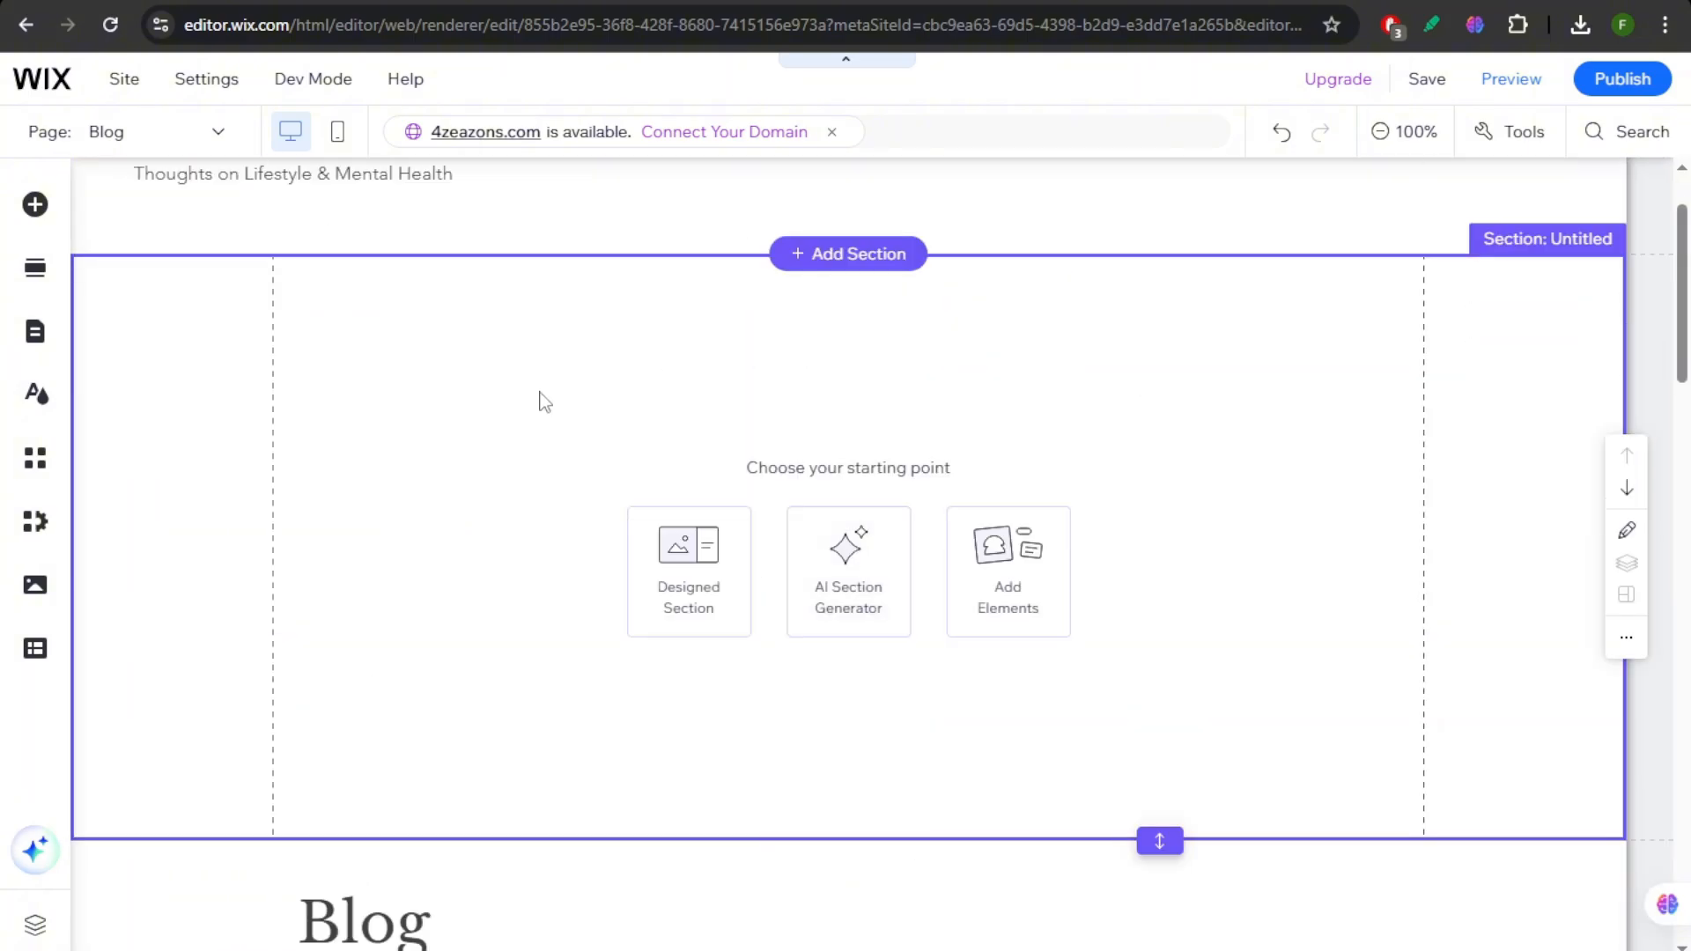
{"action": "scroll", "coordinate": [540, 397], "scroll_direction": "up", "scroll_amount": 2}
{"action": "scroll", "coordinate": [850, 683], "scroll_direction": "down", "scroll_amount": 1}
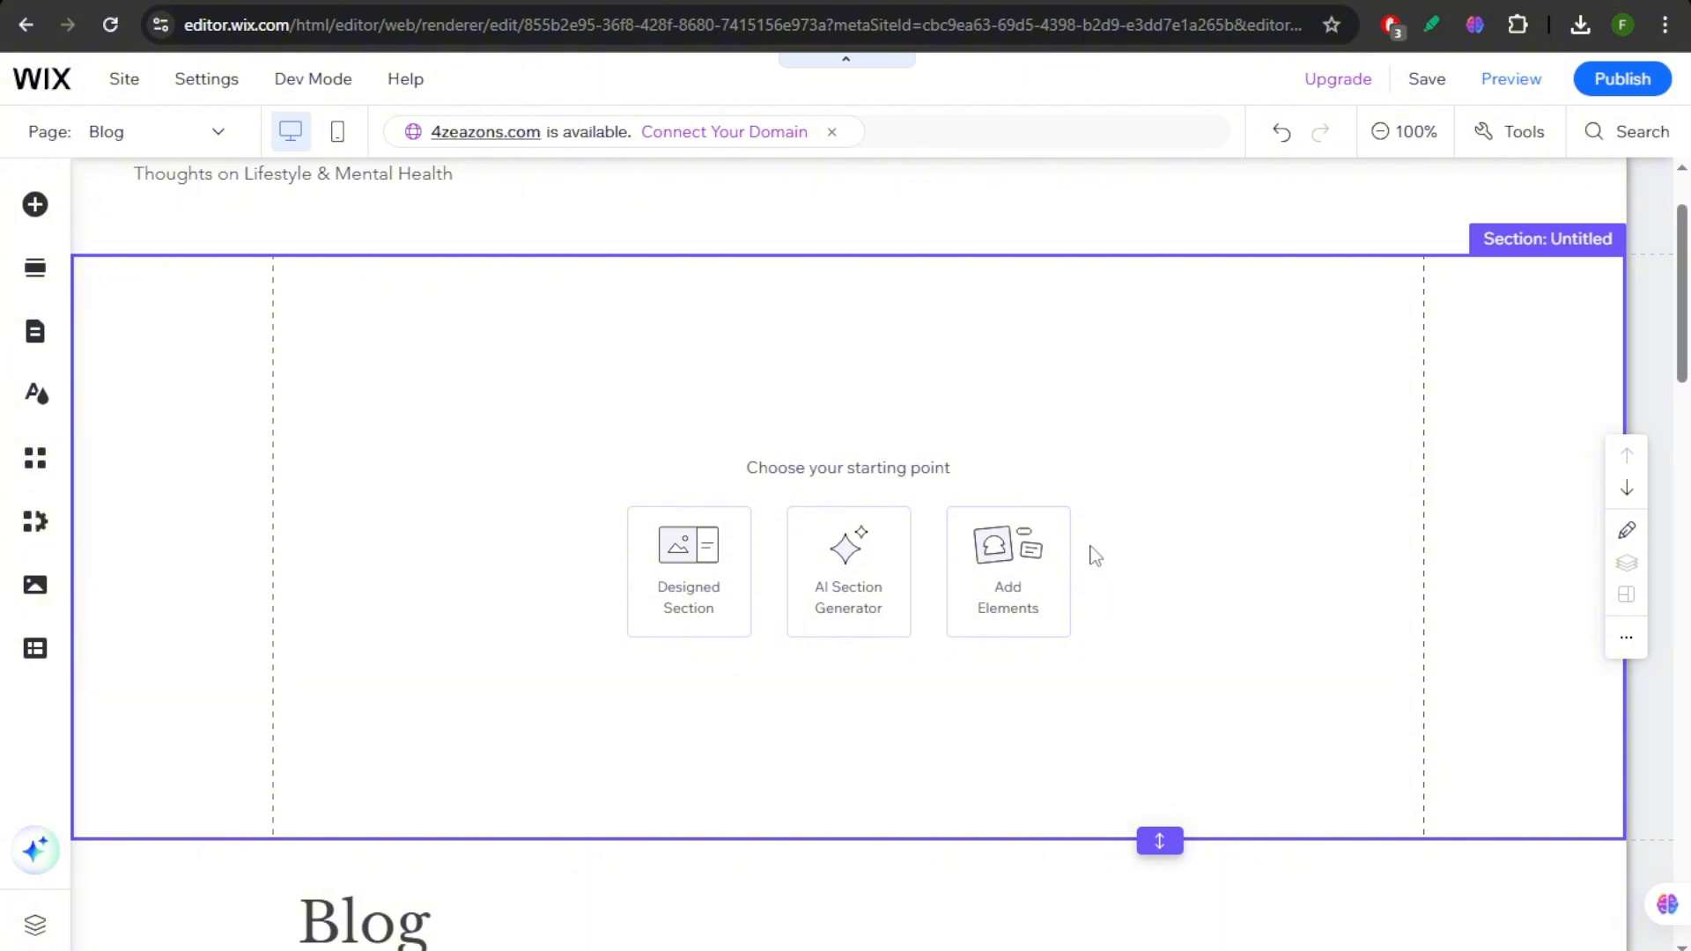
{"action": "left_click", "coordinate": [854, 586]}
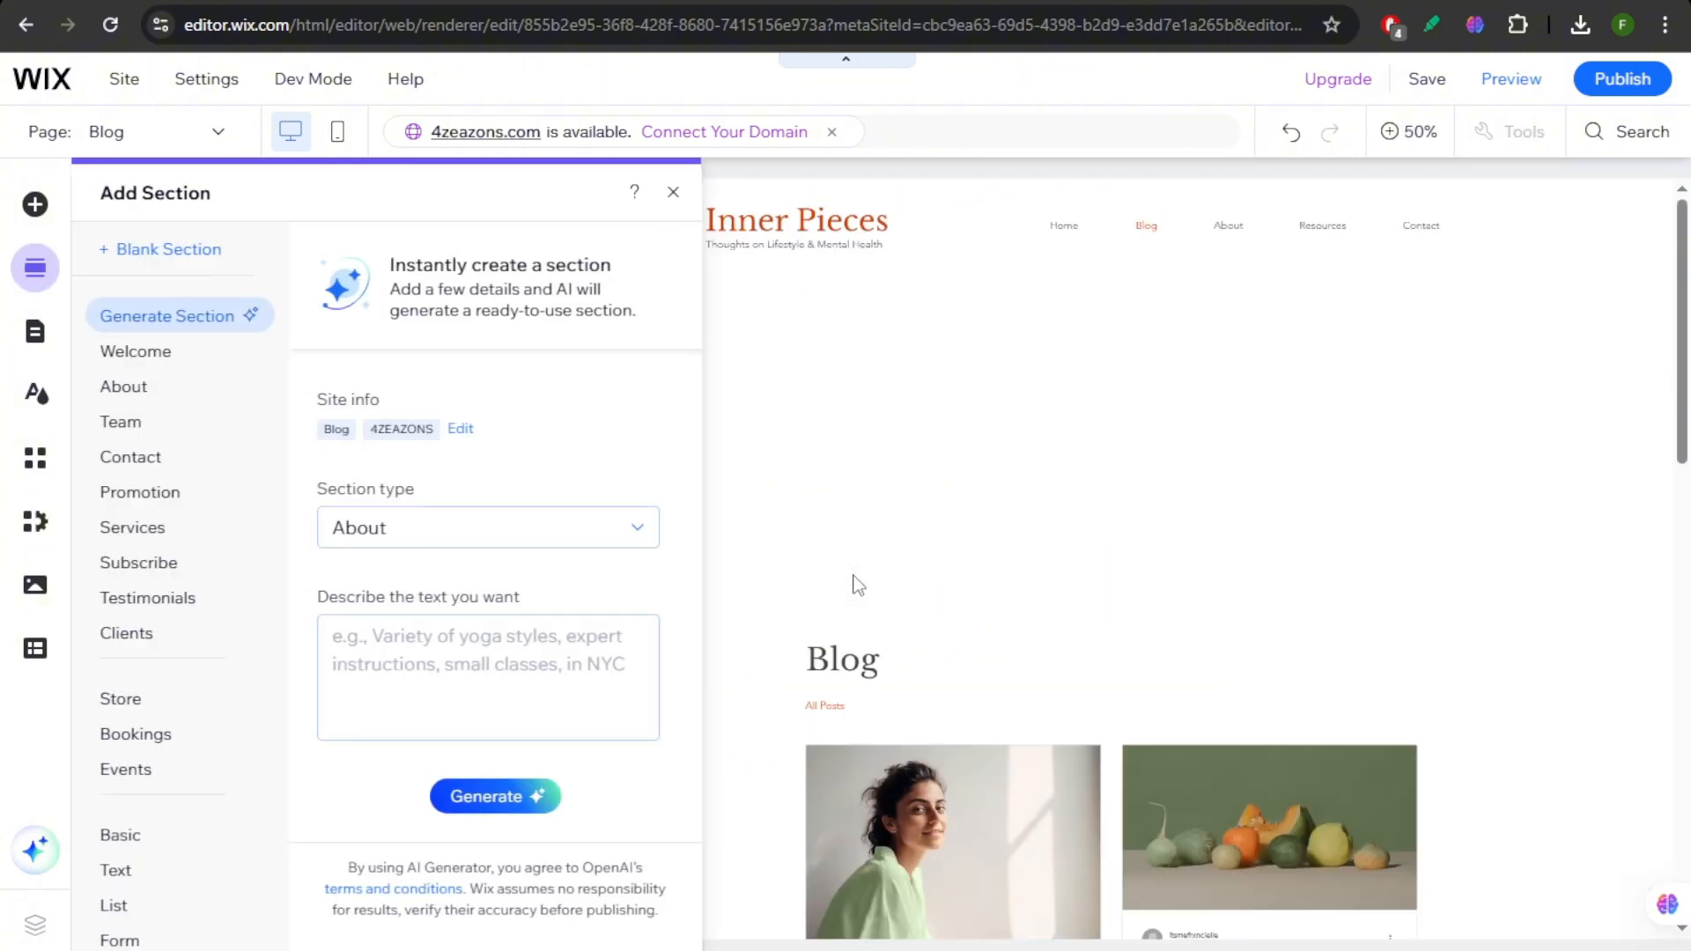
{"action": "left_click", "coordinate": [559, 718]}
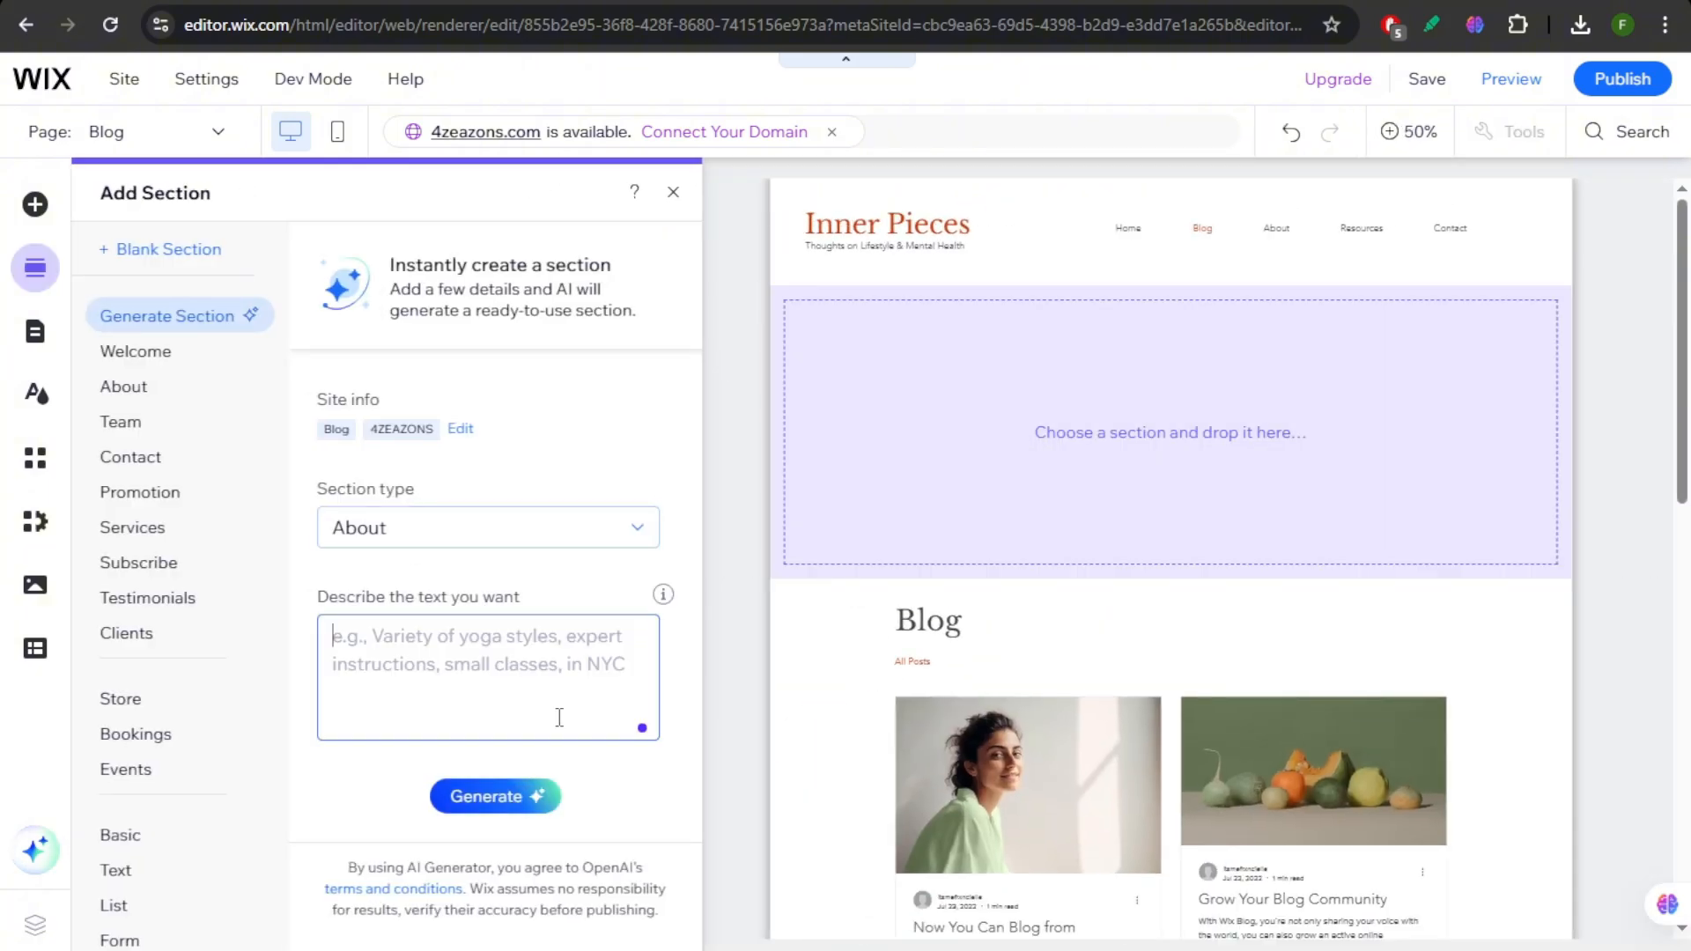
{"action": "type", "text": "variety of yoga styles"}
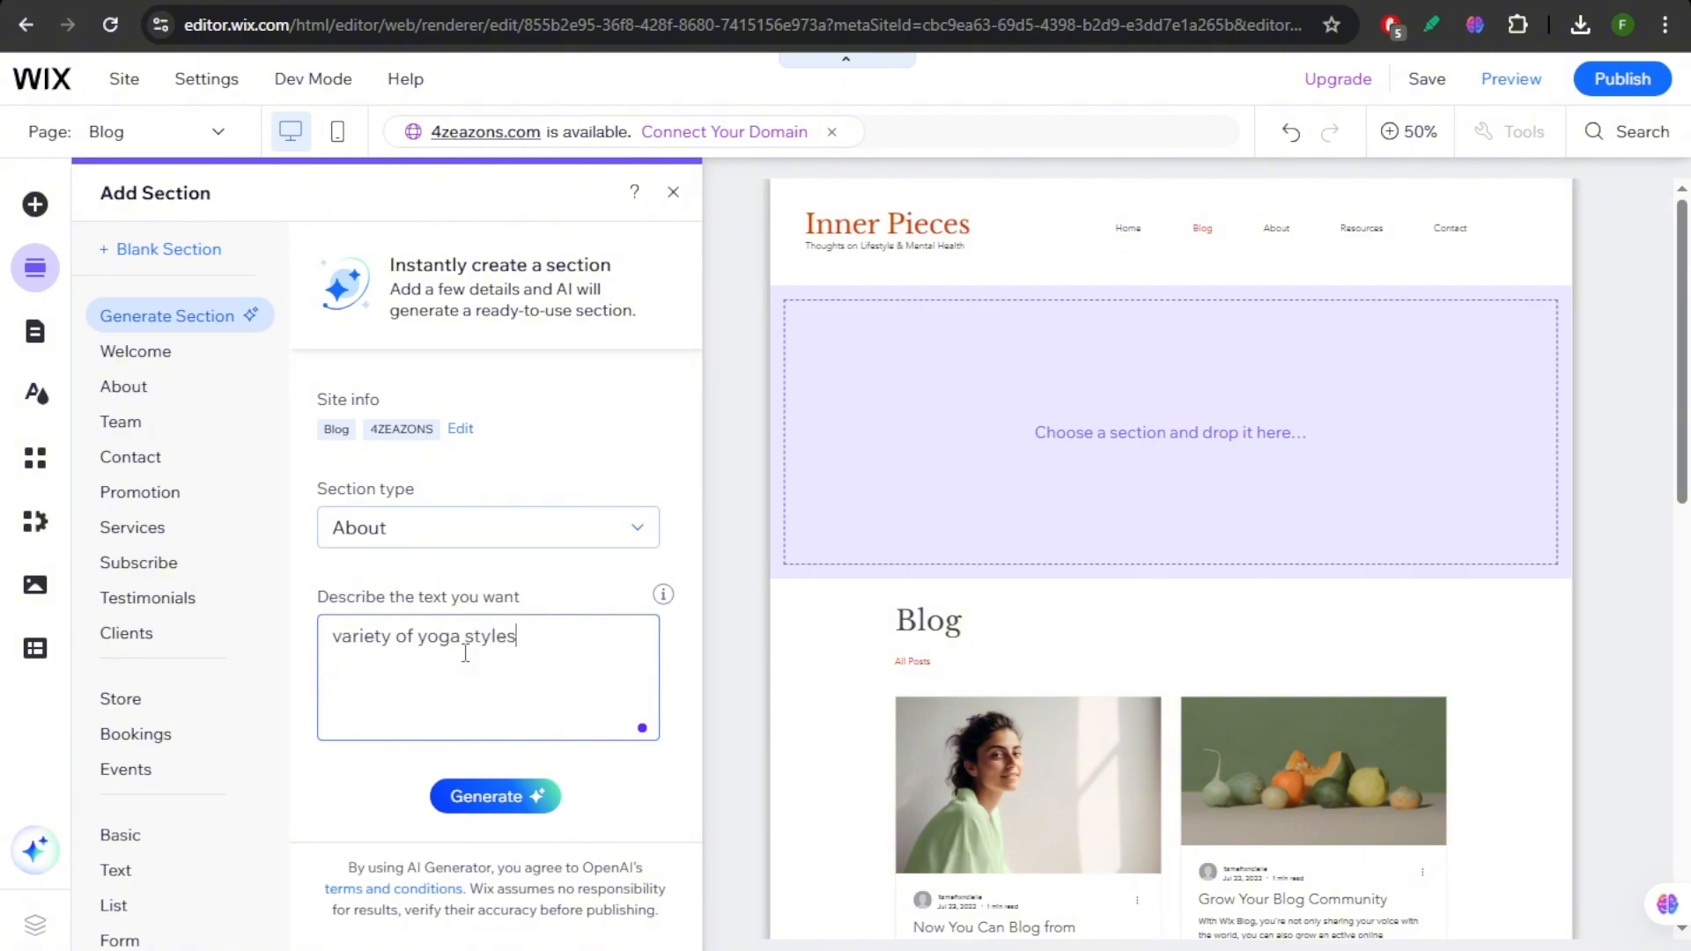
{"action": "left_click", "coordinate": [495, 796]}
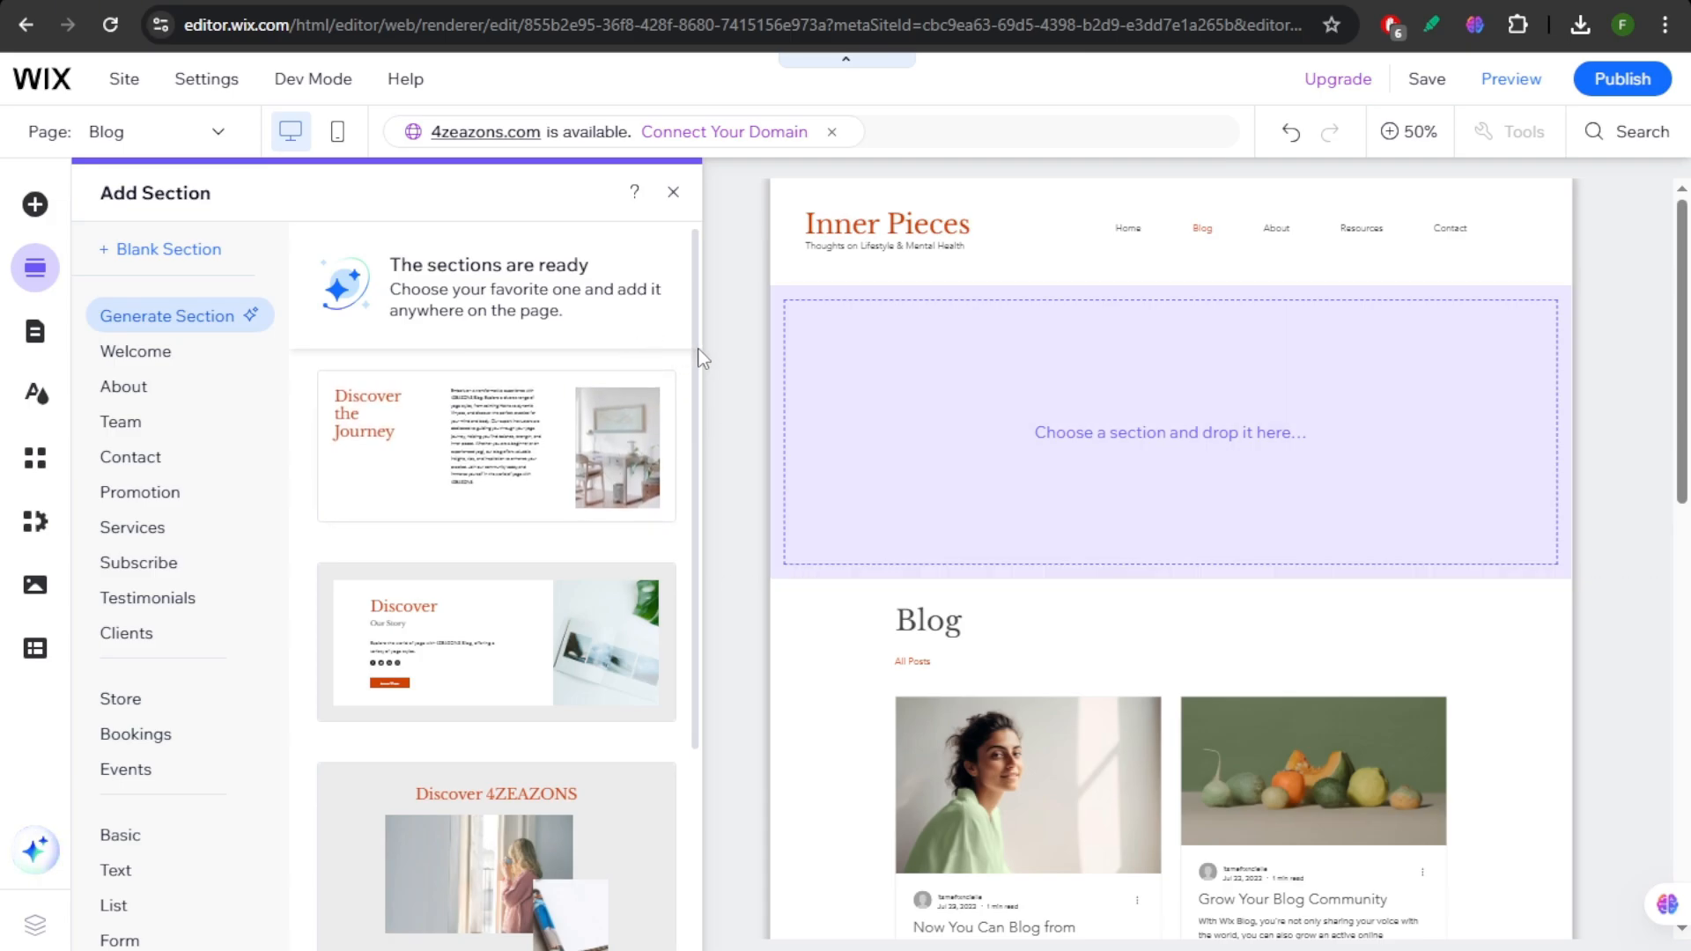
Compare the generated layouts, place the "Discover the Journey" one in the blank section above the blog feed, and look it over
{"action": "left_click_drag", "start_coordinate": [695, 354], "coordinate": [691, 540]}
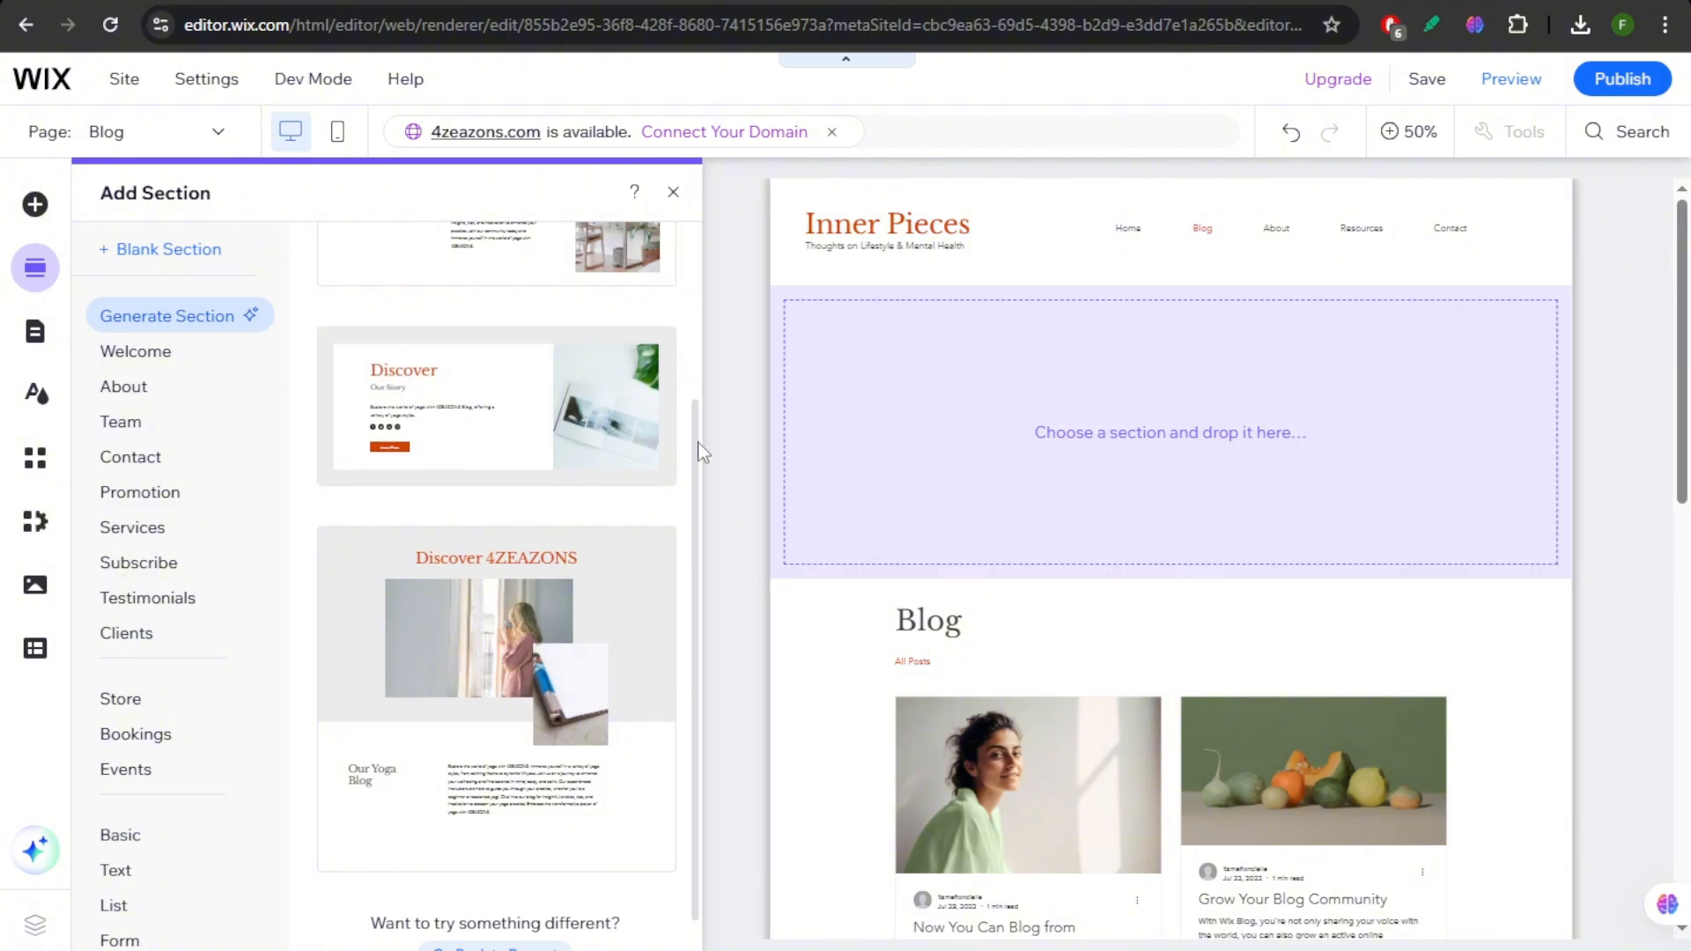
{"action": "left_click_drag", "start_coordinate": [698, 449], "coordinate": [704, 376]}
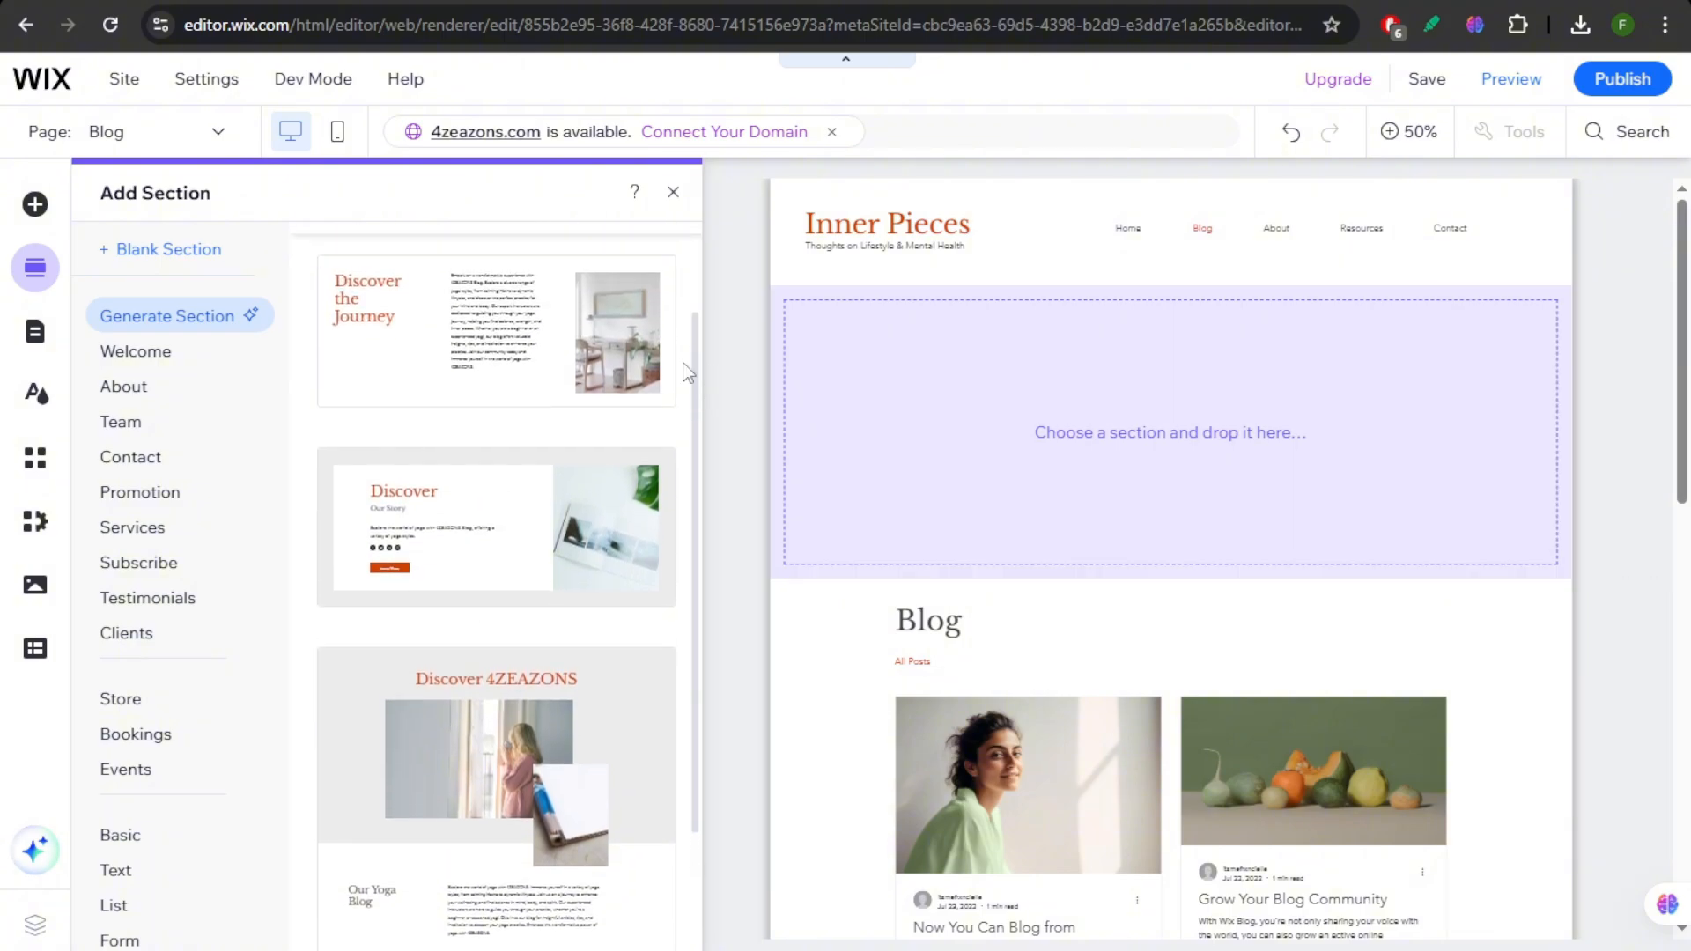
{"action": "left_click_drag", "start_coordinate": [672, 368], "coordinate": [1023, 392]}
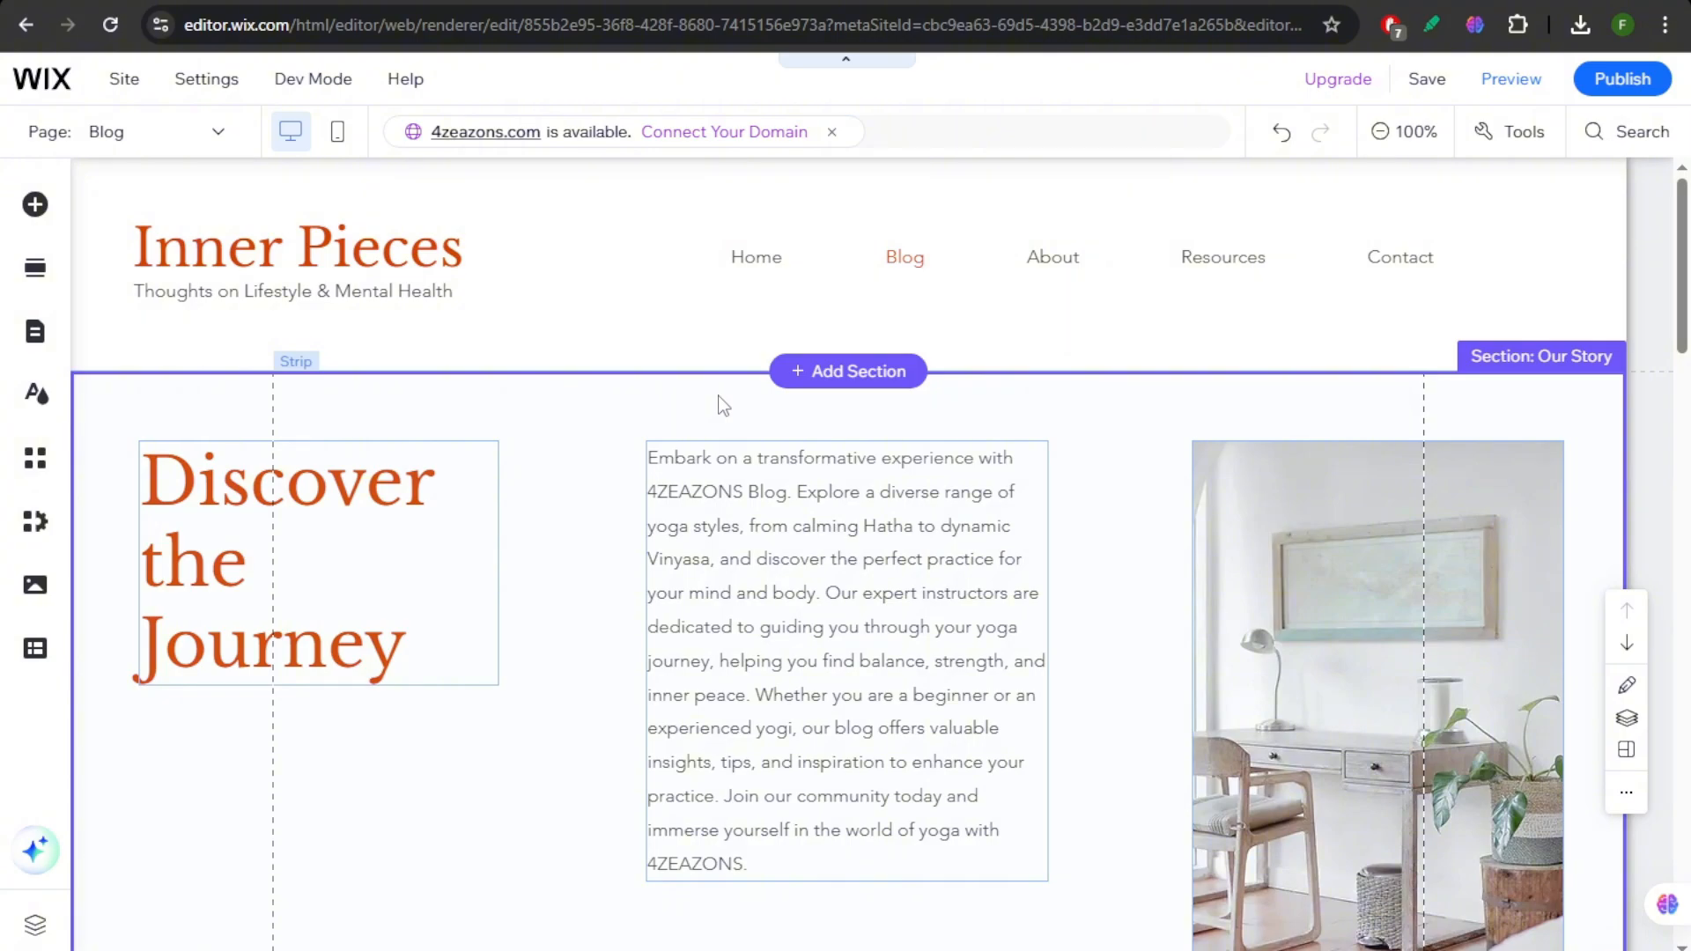
{"action": "scroll", "coordinate": [714, 402], "scroll_direction": "down", "scroll_amount": 3}
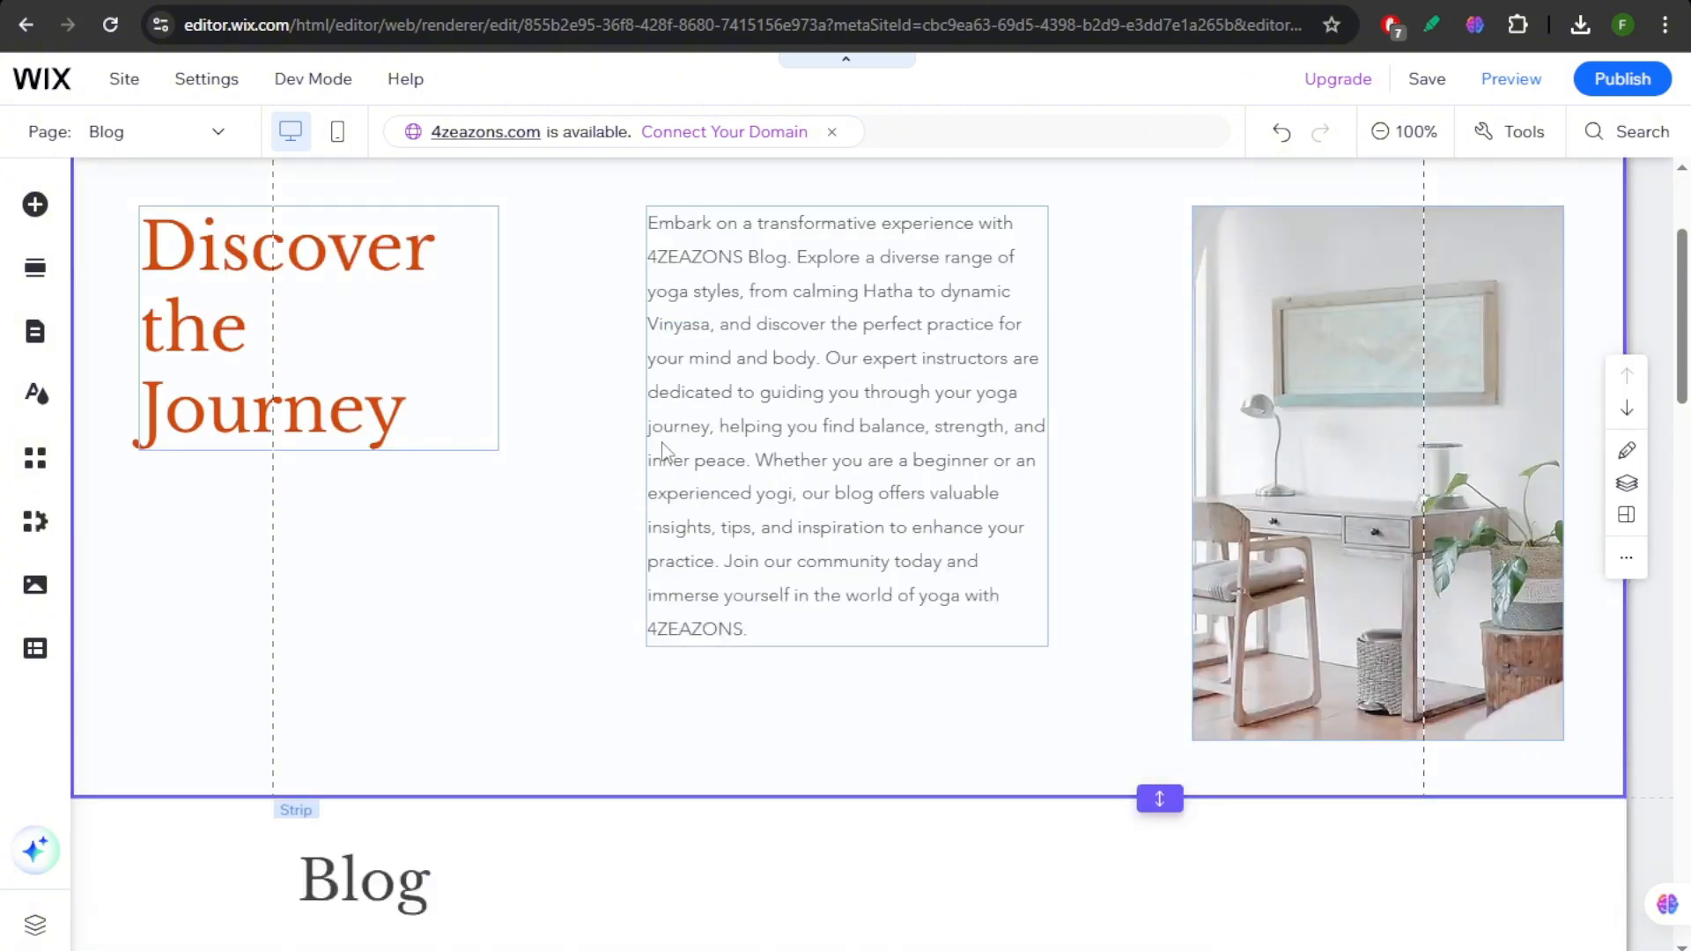
{"action": "scroll", "coordinate": [593, 611], "scroll_direction": "up", "scroll_amount": 3}
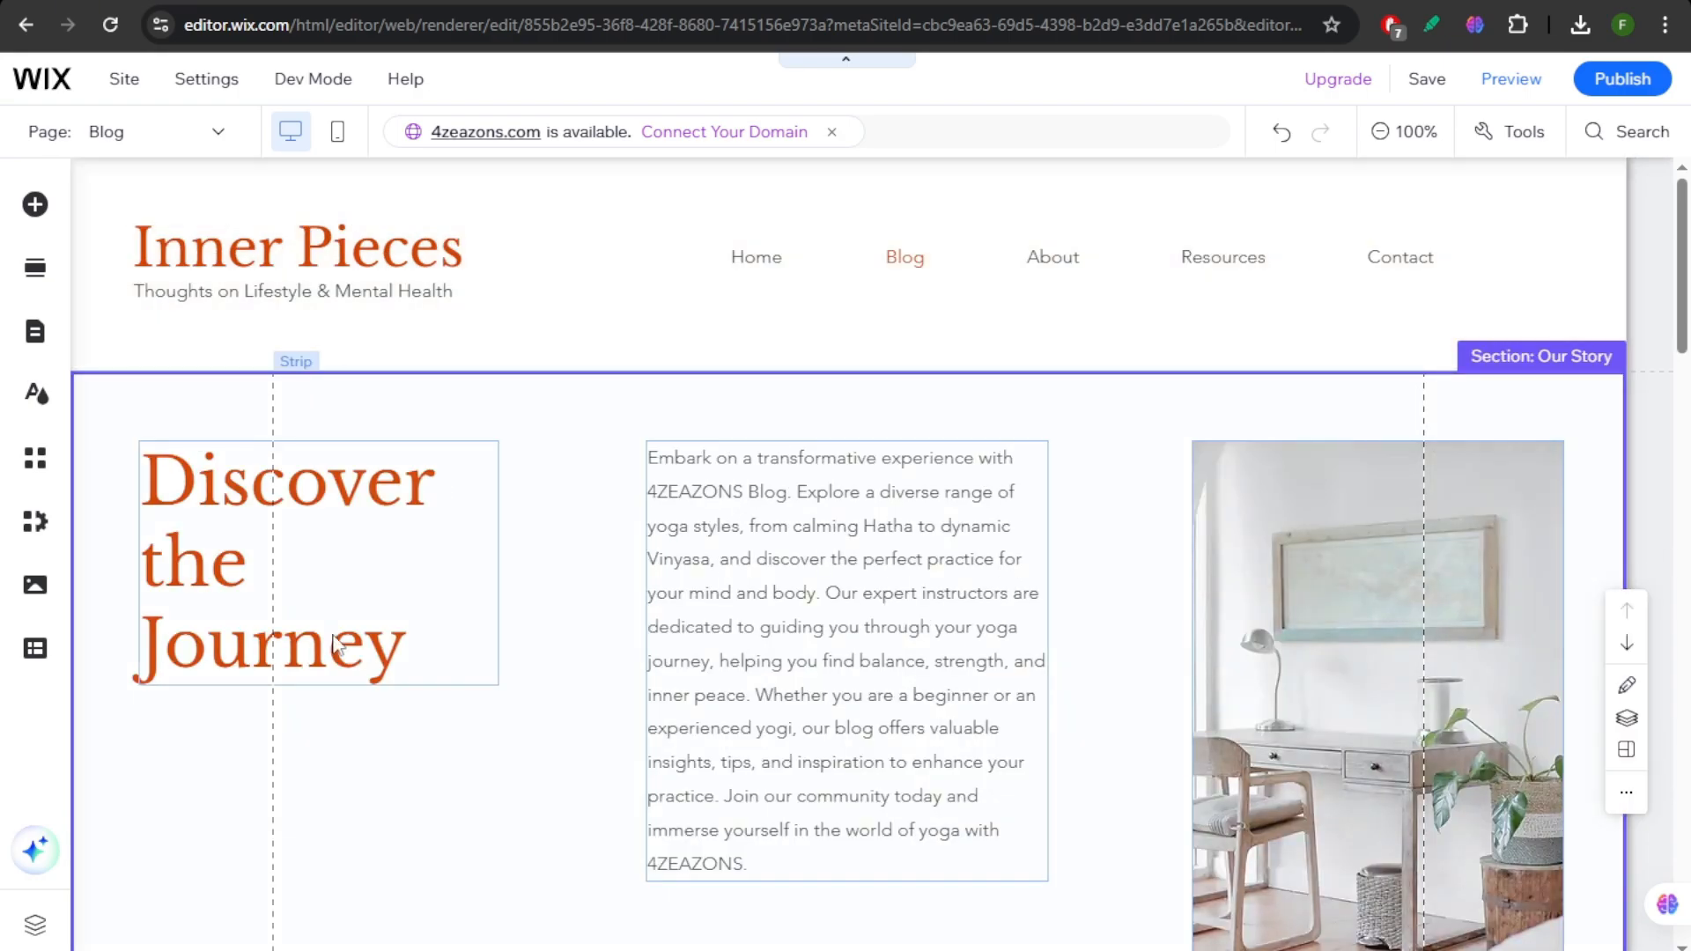
{"action": "scroll", "coordinate": [552, 547], "scroll_direction": "down", "scroll_amount": 4}
{"action": "scroll", "coordinate": [573, 537], "scroll_direction": "up", "scroll_amount": 4}
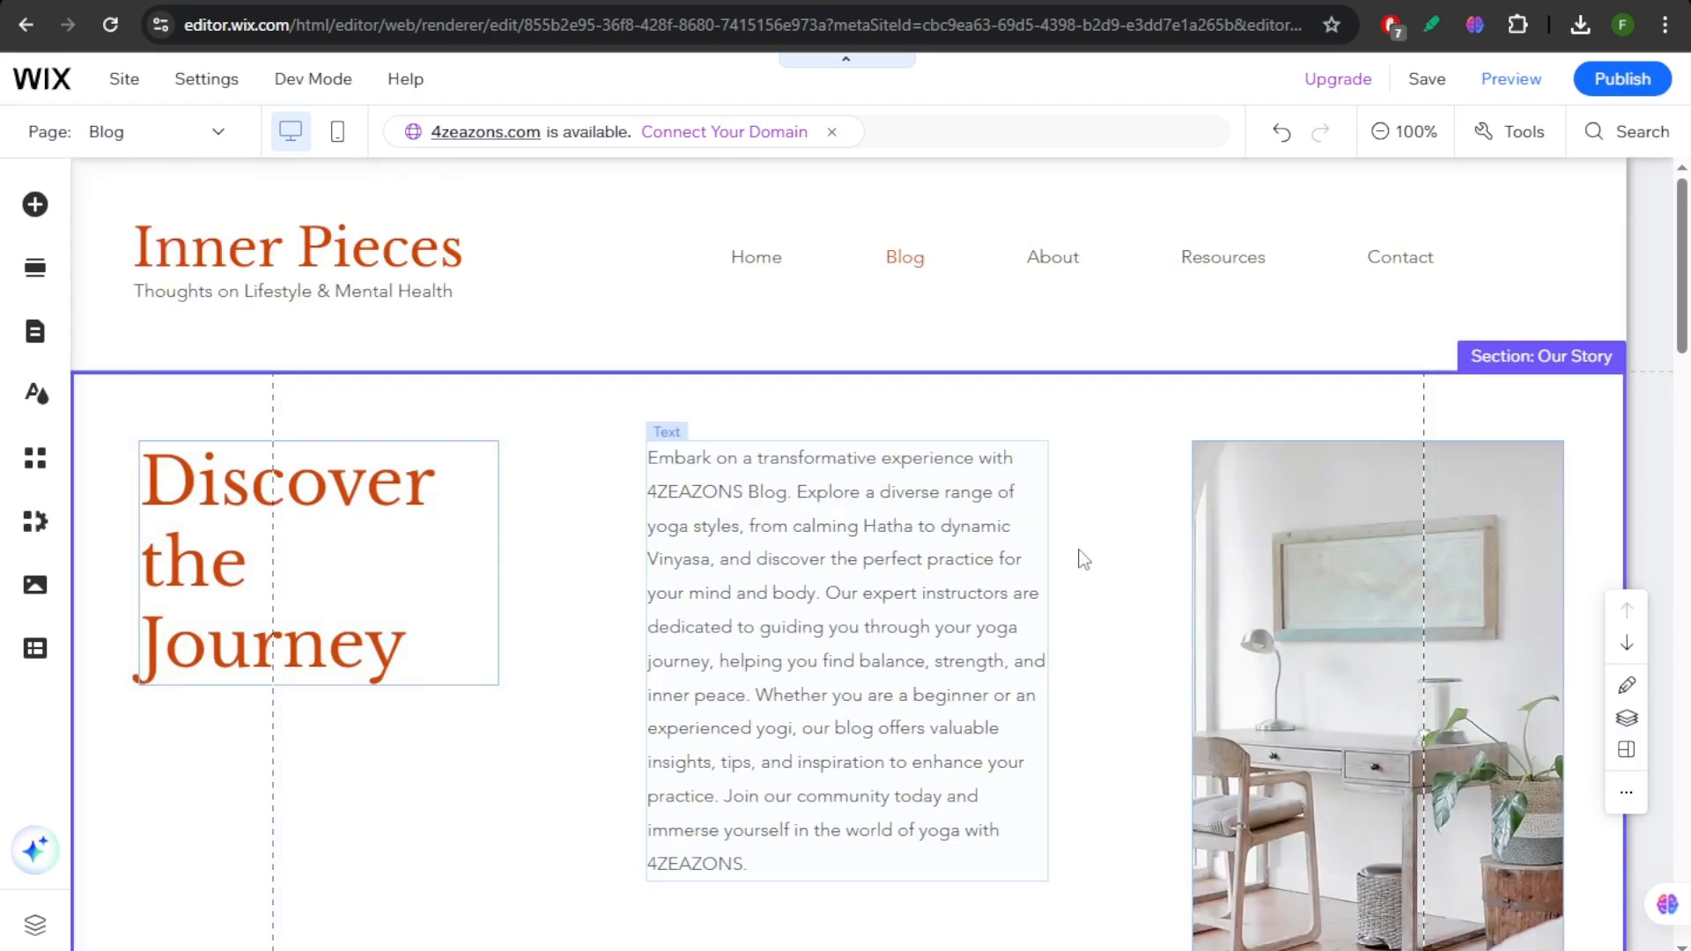
Look over the blog feed and switch to the Home page for editing
{"action": "scroll", "coordinate": [731, 604], "scroll_direction": "down", "scroll_amount": 4}
{"action": "scroll", "coordinate": [687, 585], "scroll_direction": "down", "scroll_amount": 5}
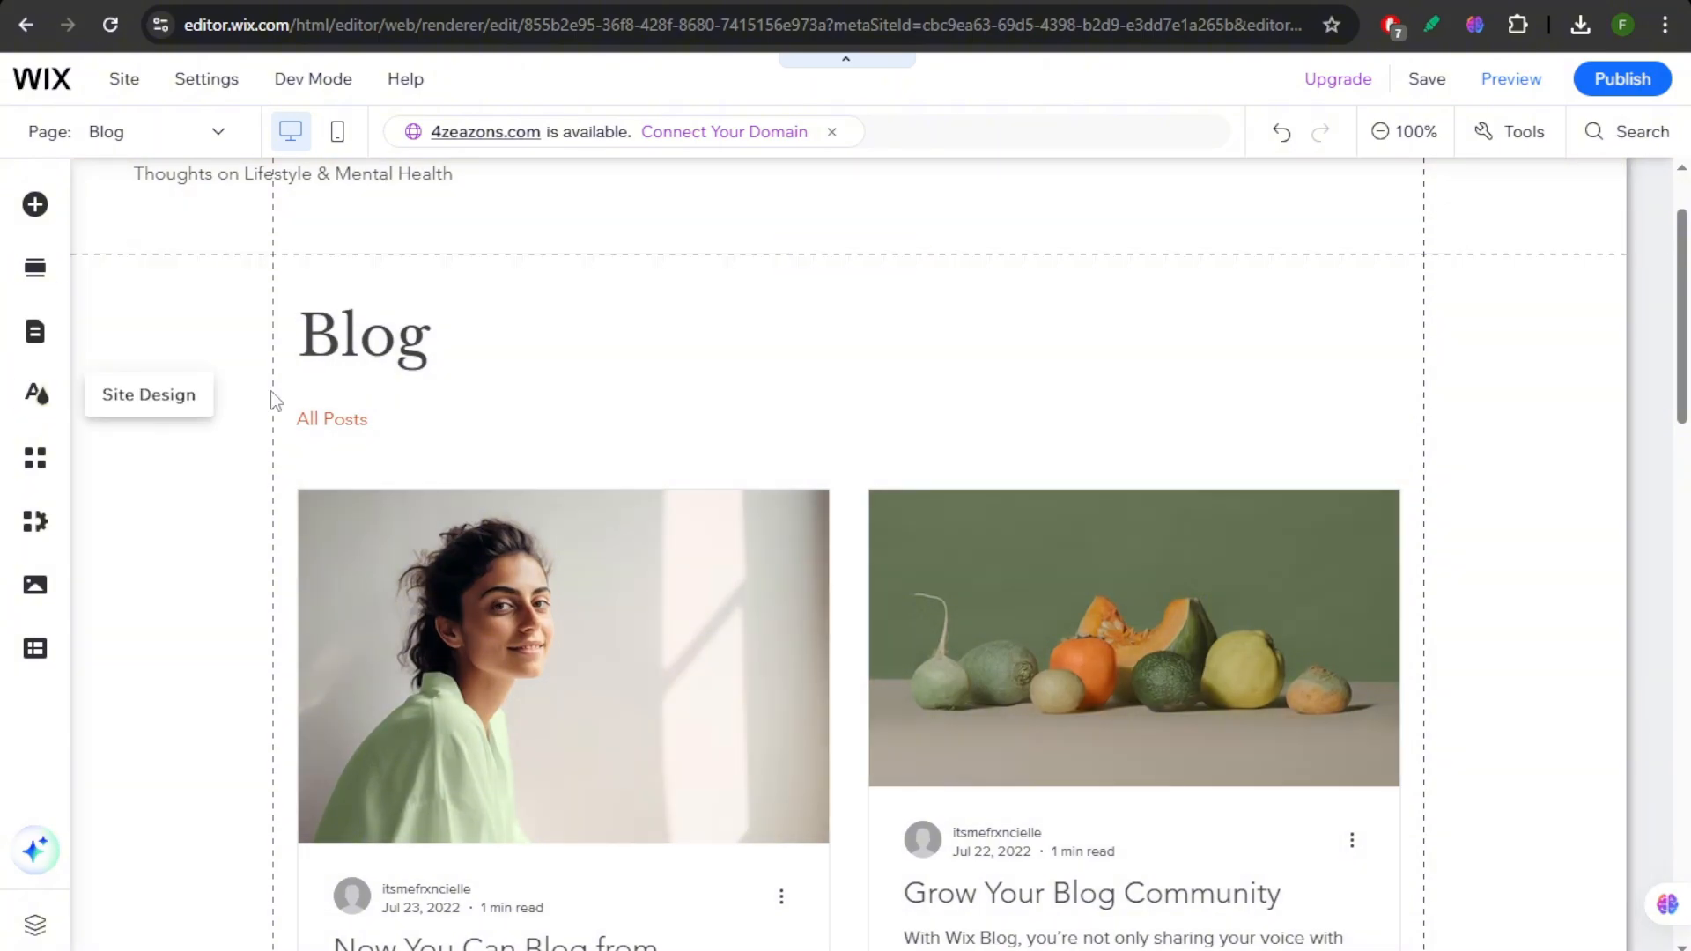
{"action": "scroll", "coordinate": [890, 506], "scroll_direction": "up", "scroll_amount": 1}
{"action": "scroll", "coordinate": [913, 505], "scroll_direction": "down", "scroll_amount": 4}
{"action": "scroll", "coordinate": [748, 445], "scroll_direction": "up", "scroll_amount": 4}
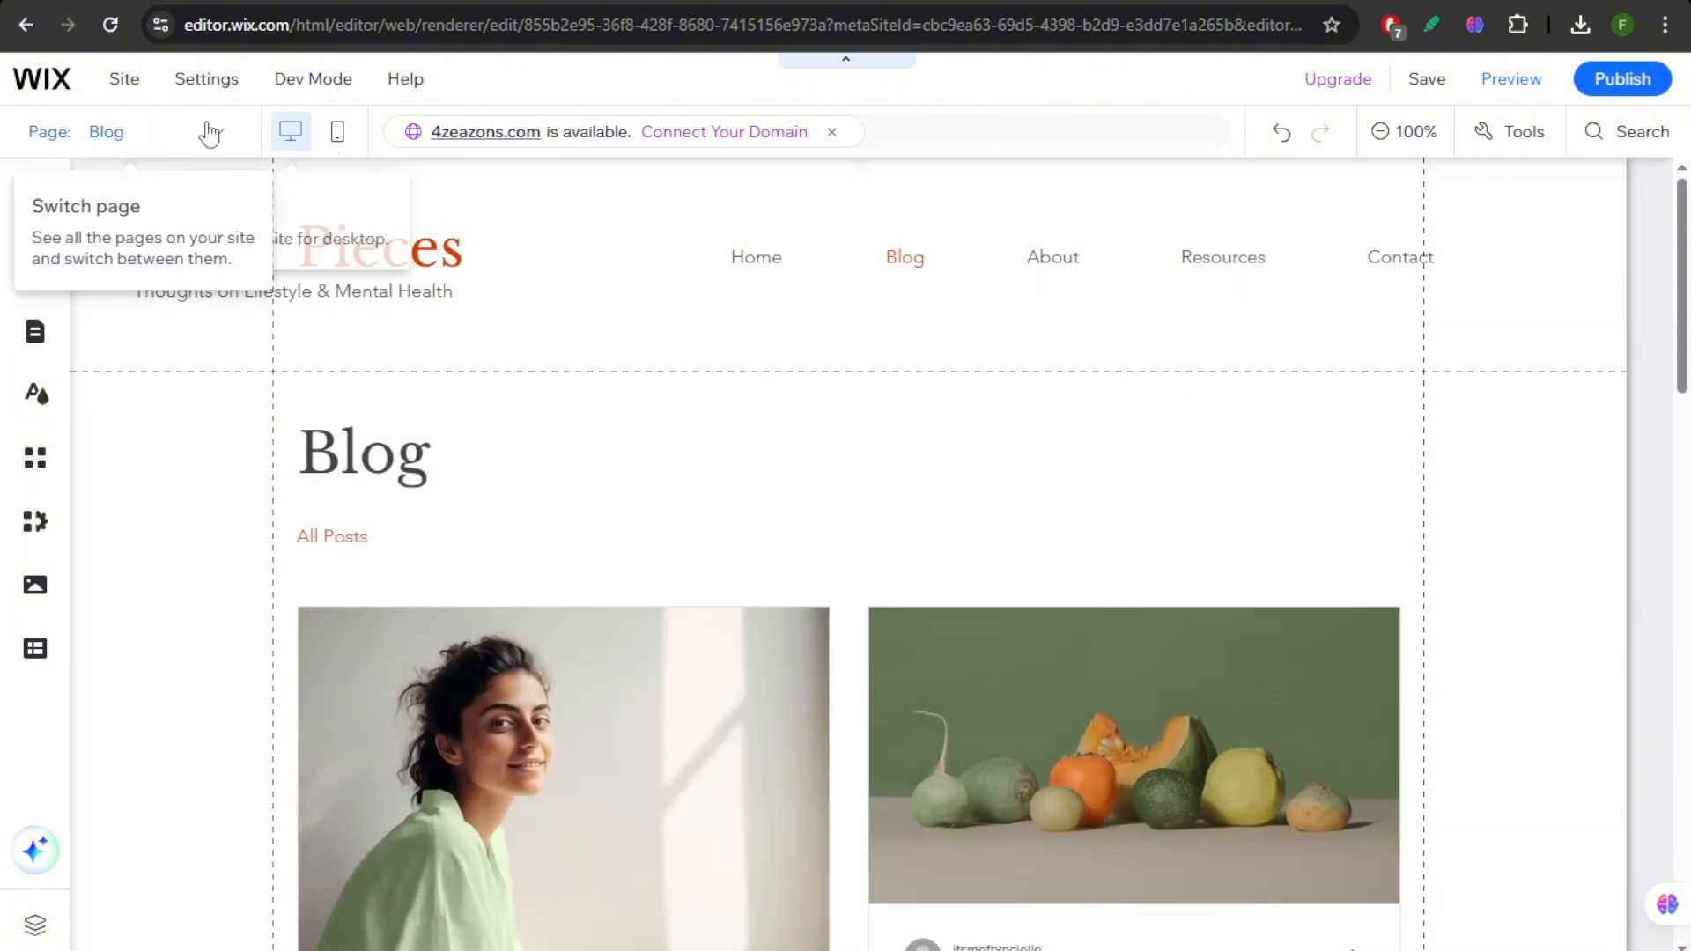
{"action": "left_click", "coordinate": [125, 134]}
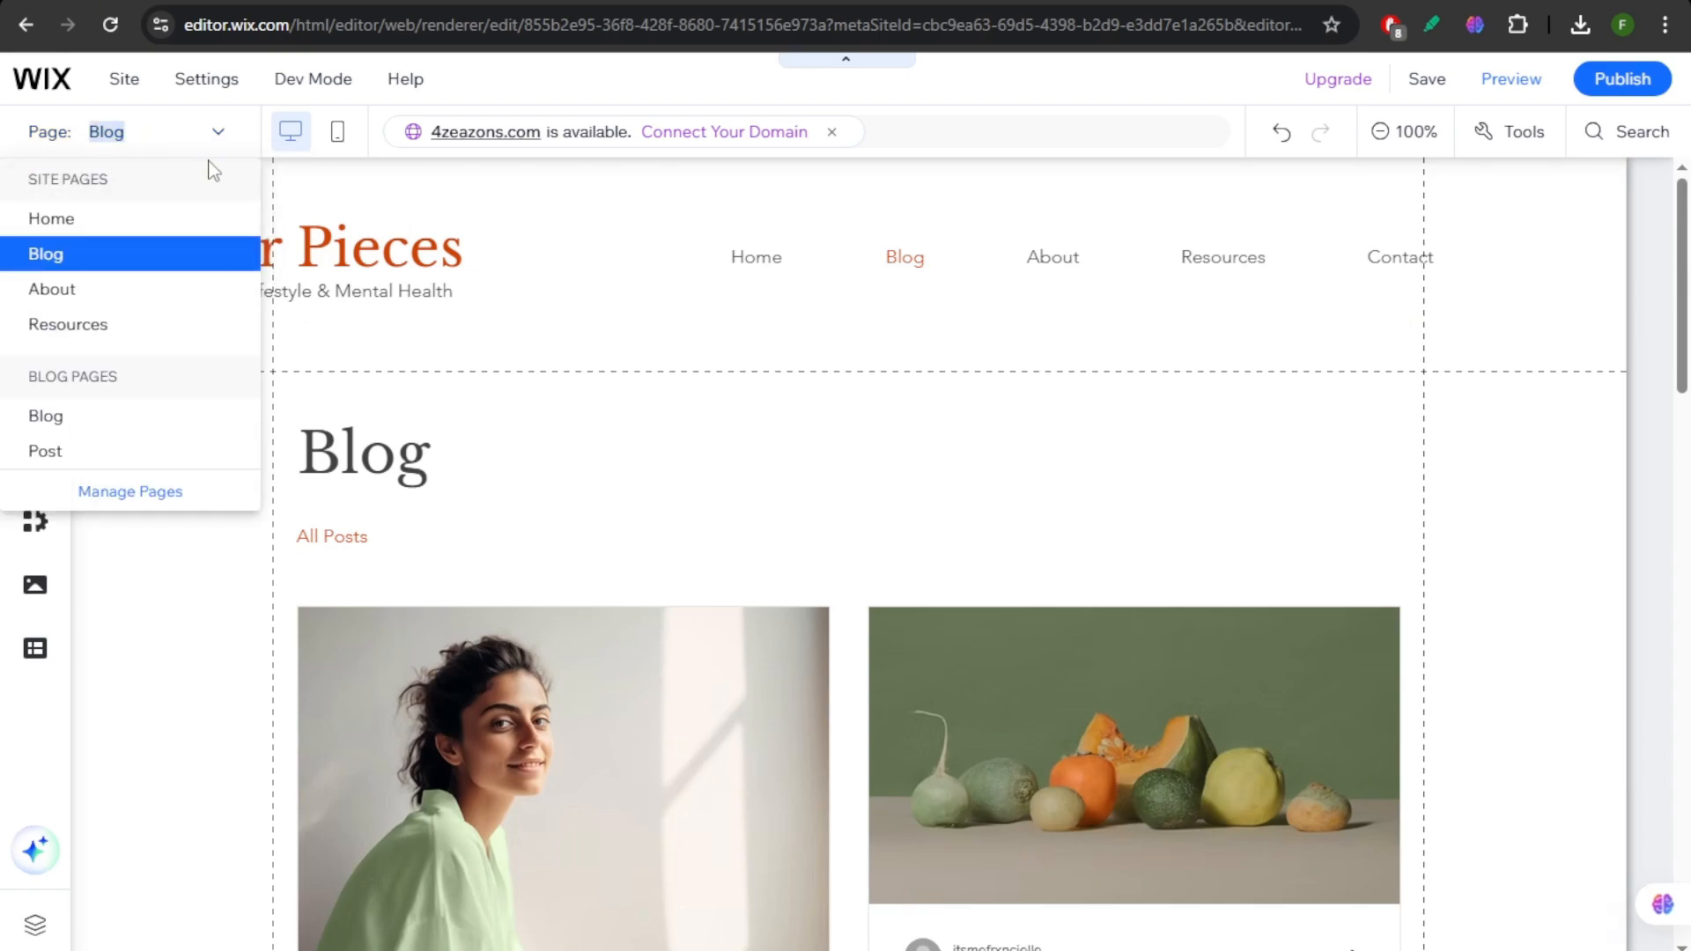
{"action": "left_click", "coordinate": [86, 218]}
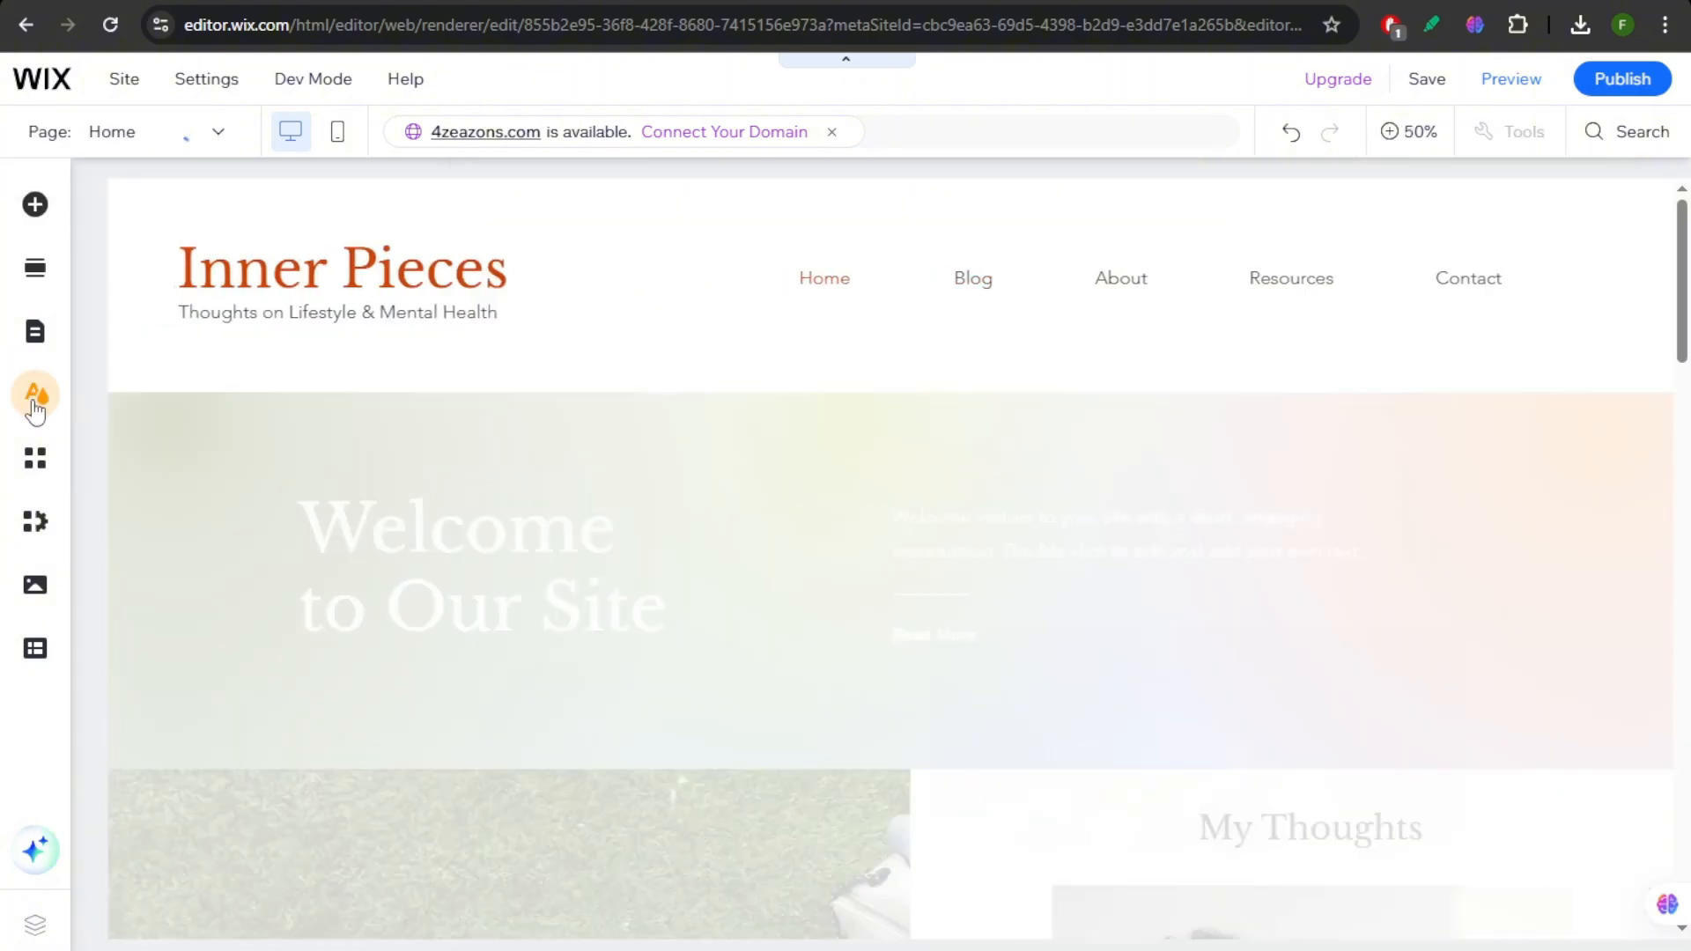
Try the Creamy theme on the site, and change the site theme to Mature
{"action": "left_click", "coordinate": [36, 408]}
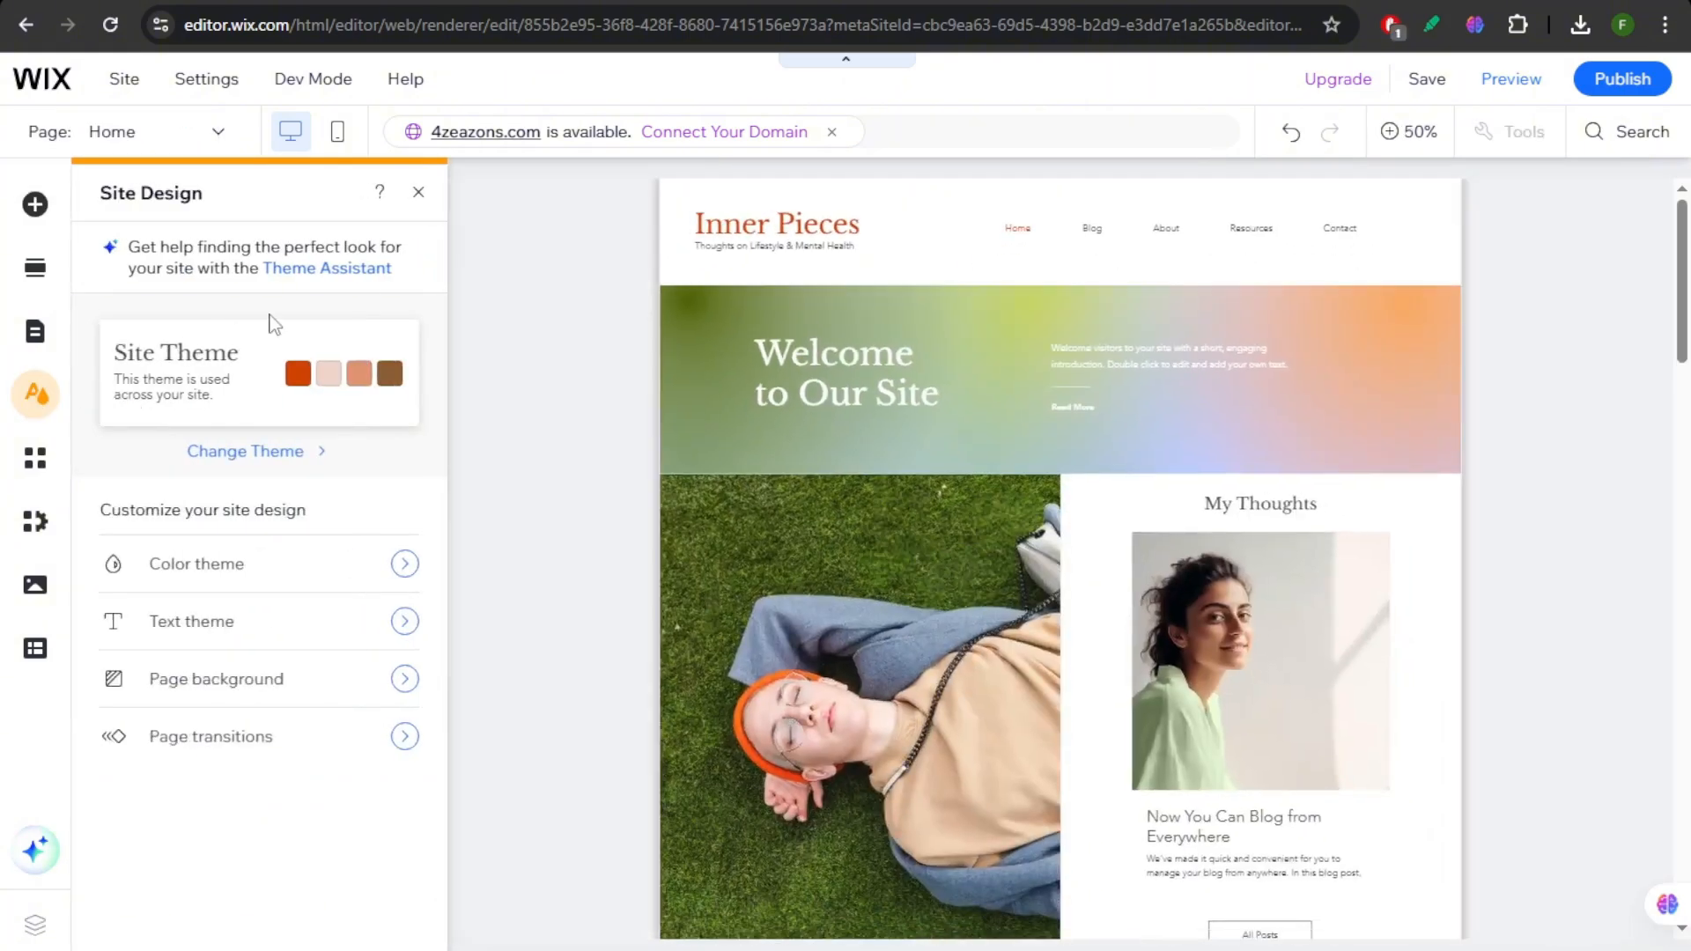
{"action": "left_click", "coordinate": [261, 455]}
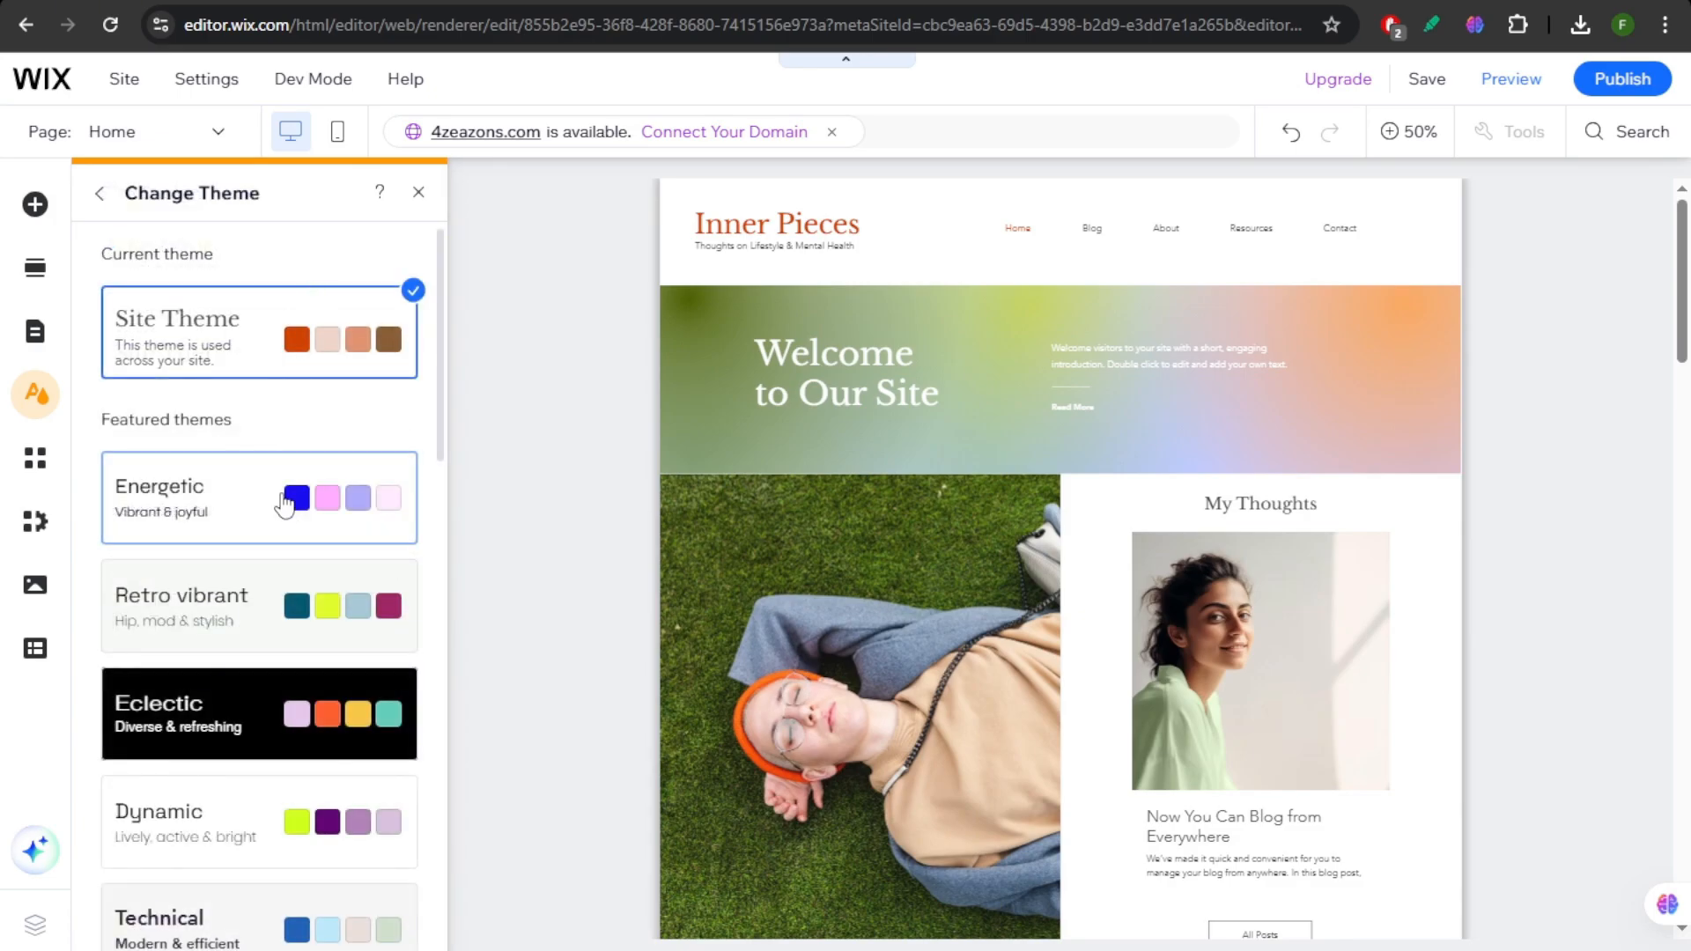
{"action": "scroll", "coordinate": [220, 555], "scroll_direction": "down", "scroll_amount": 2}
{"action": "scroll", "coordinate": [220, 555], "scroll_direction": "down", "scroll_amount": 10}
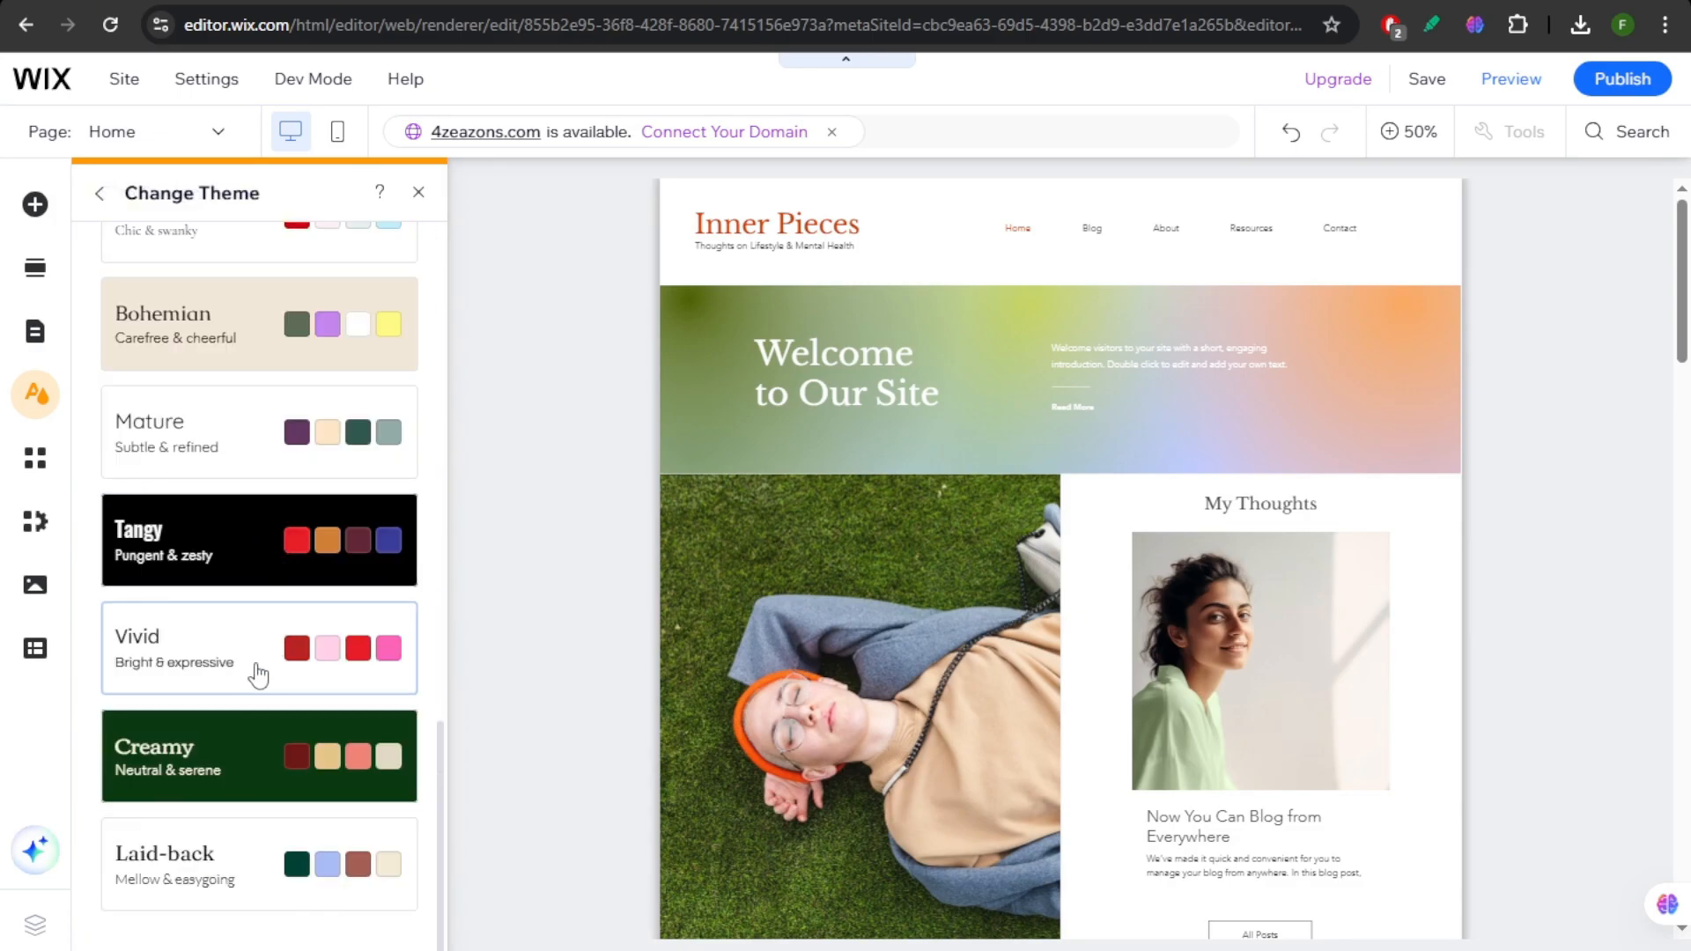
{"action": "scroll", "coordinate": [262, 451], "scroll_direction": "up", "scroll_amount": 1}
{"action": "scroll", "coordinate": [262, 452], "scroll_direction": "down", "scroll_amount": 1}
{"action": "left_click", "coordinate": [253, 789]}
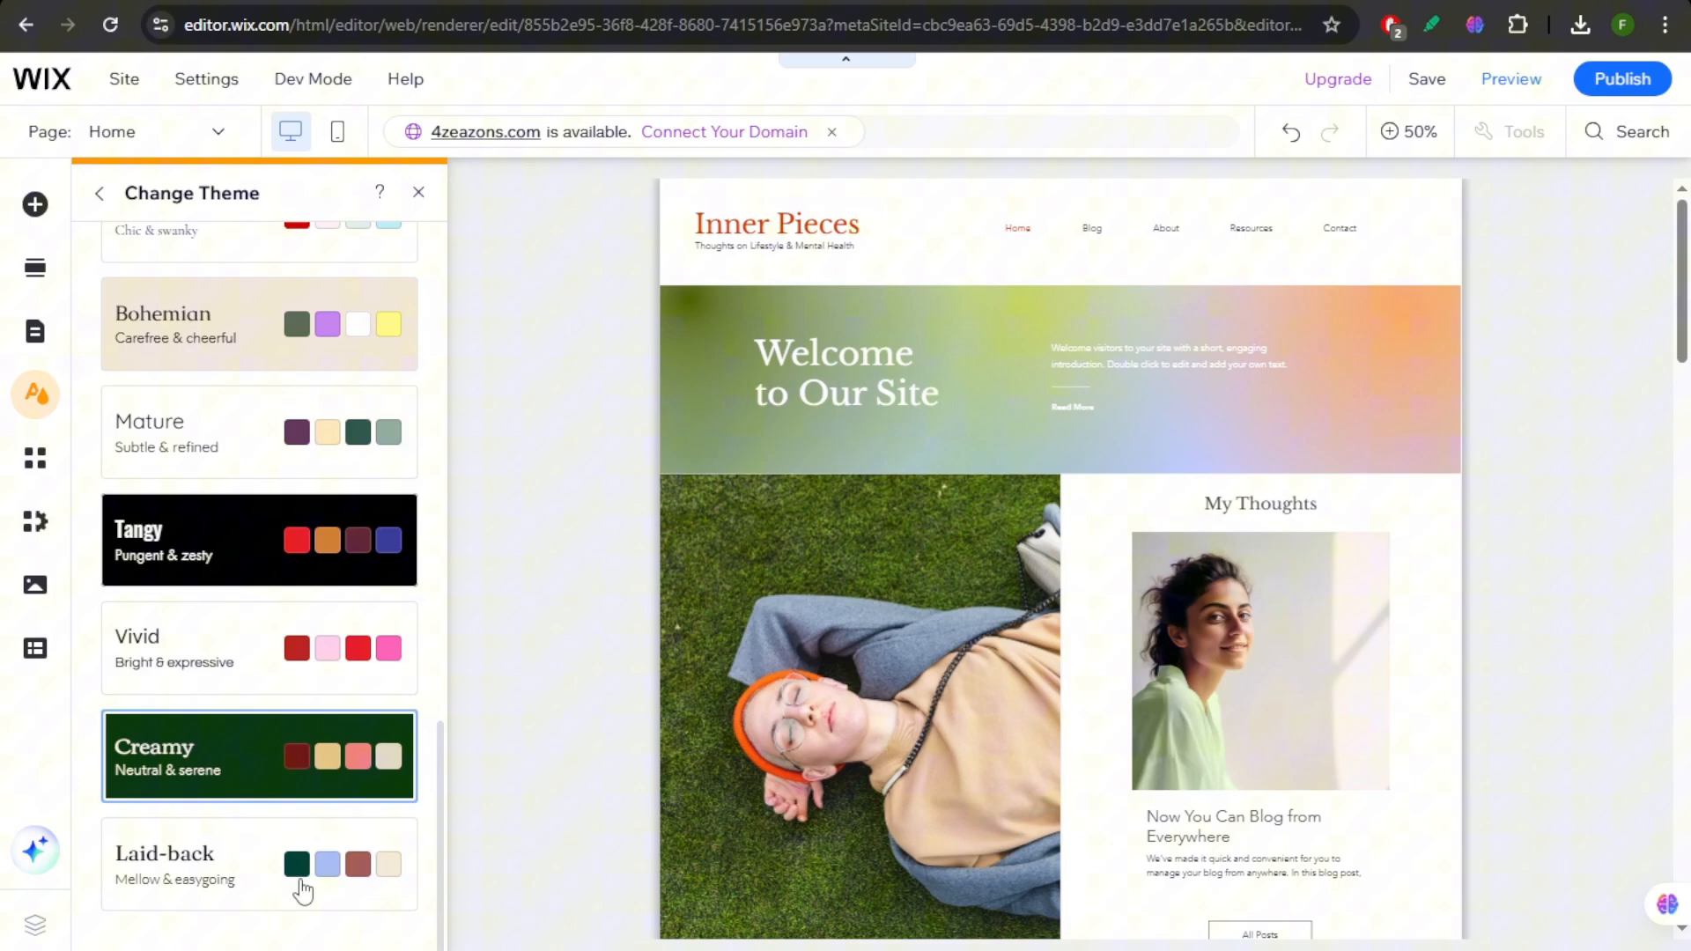
{"action": "left_click", "coordinate": [222, 769]}
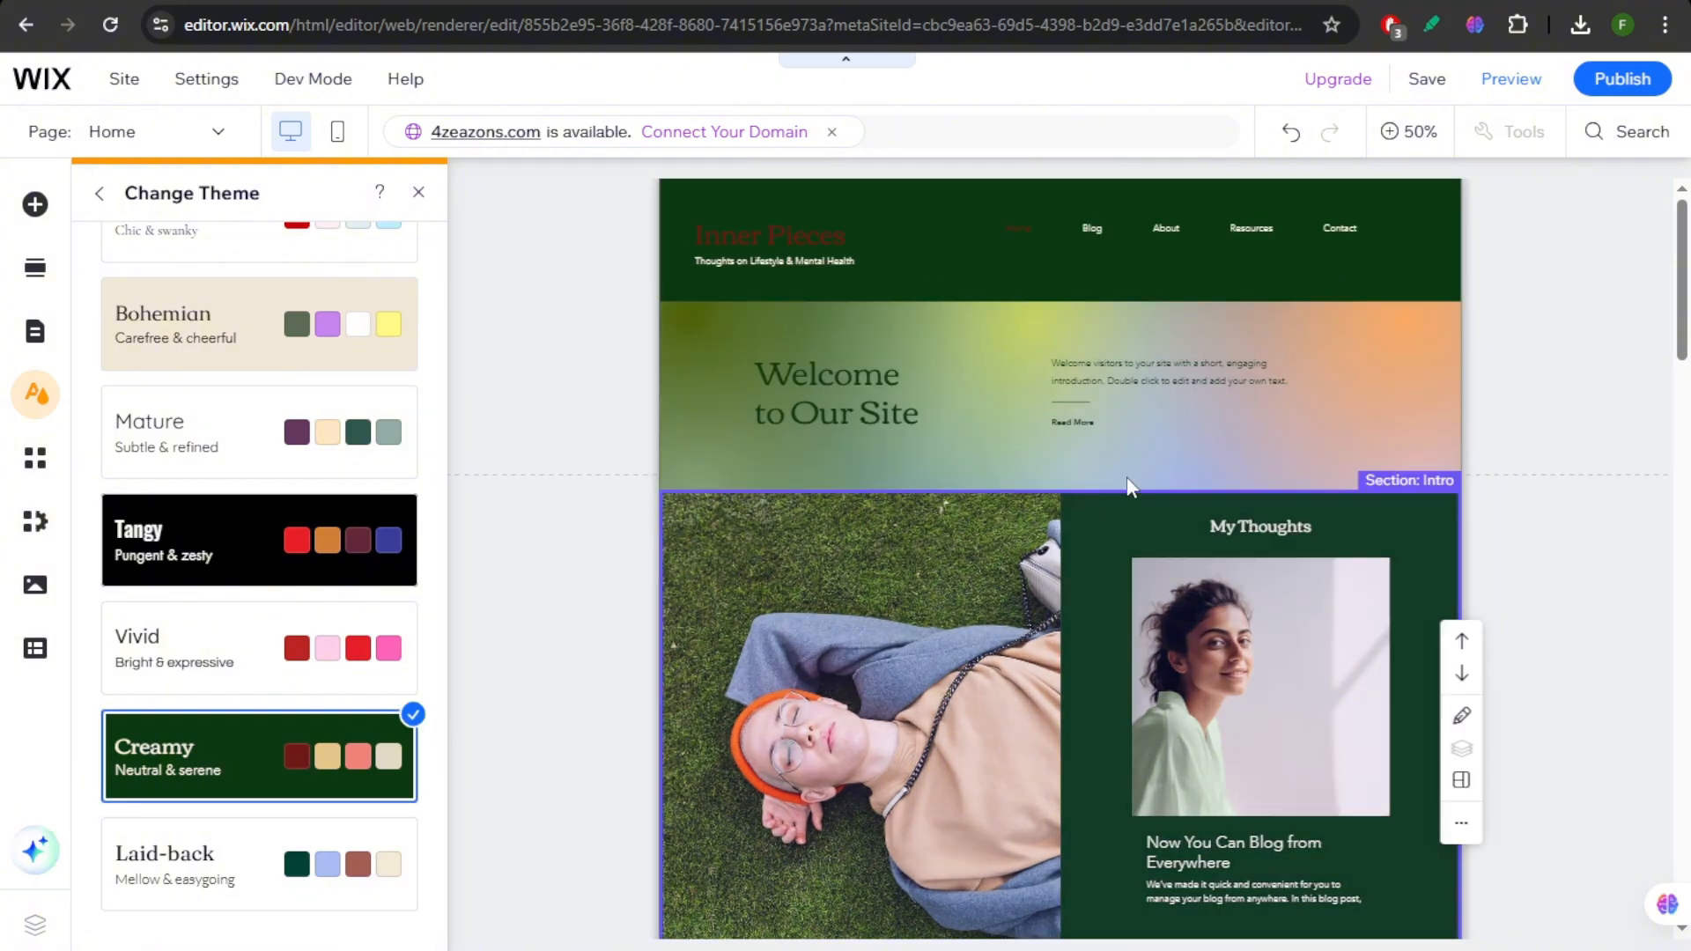
{"action": "scroll", "coordinate": [235, 654], "scroll_direction": "up", "scroll_amount": 3}
{"action": "left_click", "coordinate": [234, 685]}
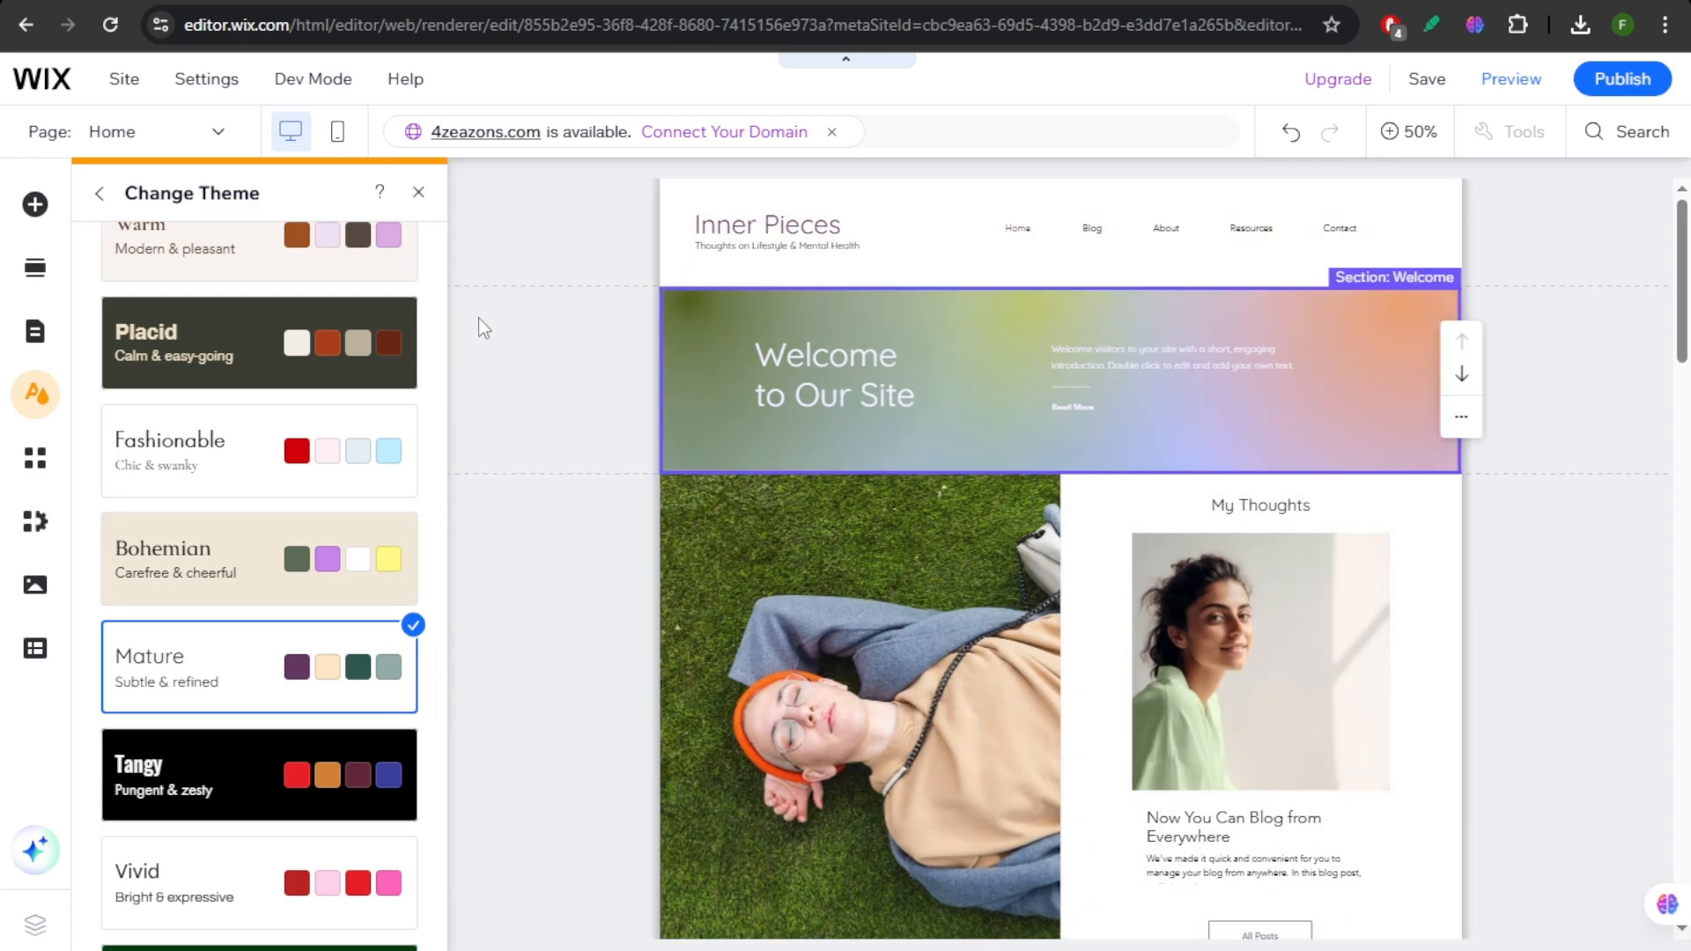
{"action": "left_click", "coordinate": [100, 192]}
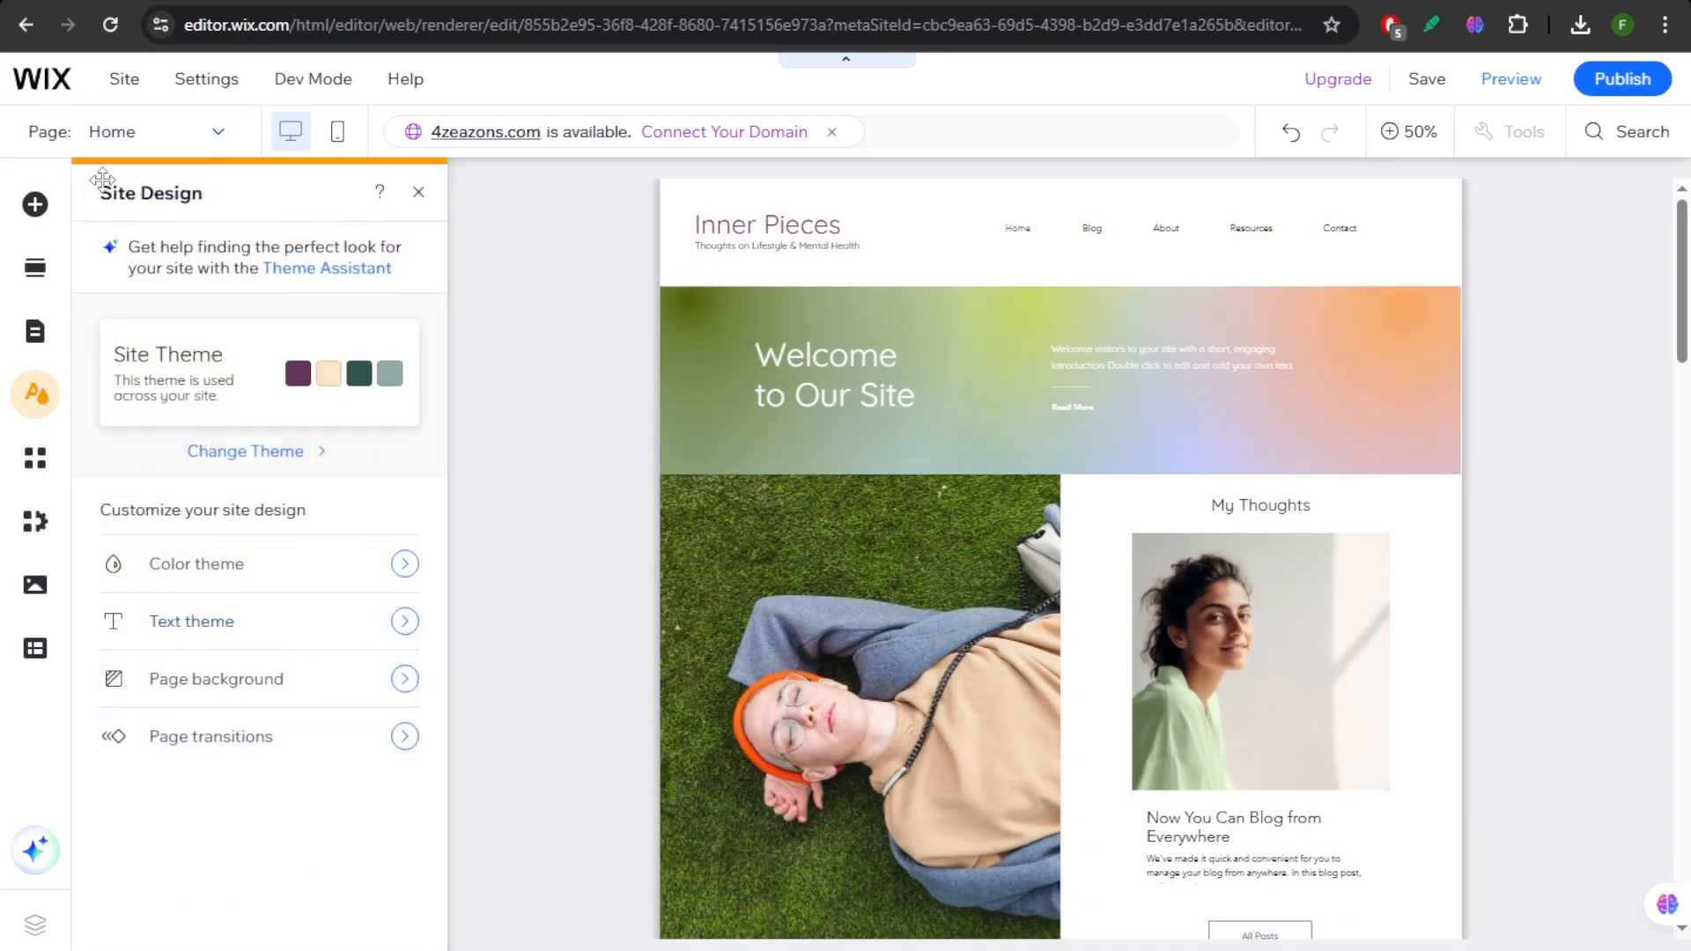
Browse the Wix App Market's featured apps, Wix Business Solutions and Team Picks
{"action": "left_click", "coordinate": [41, 468]}
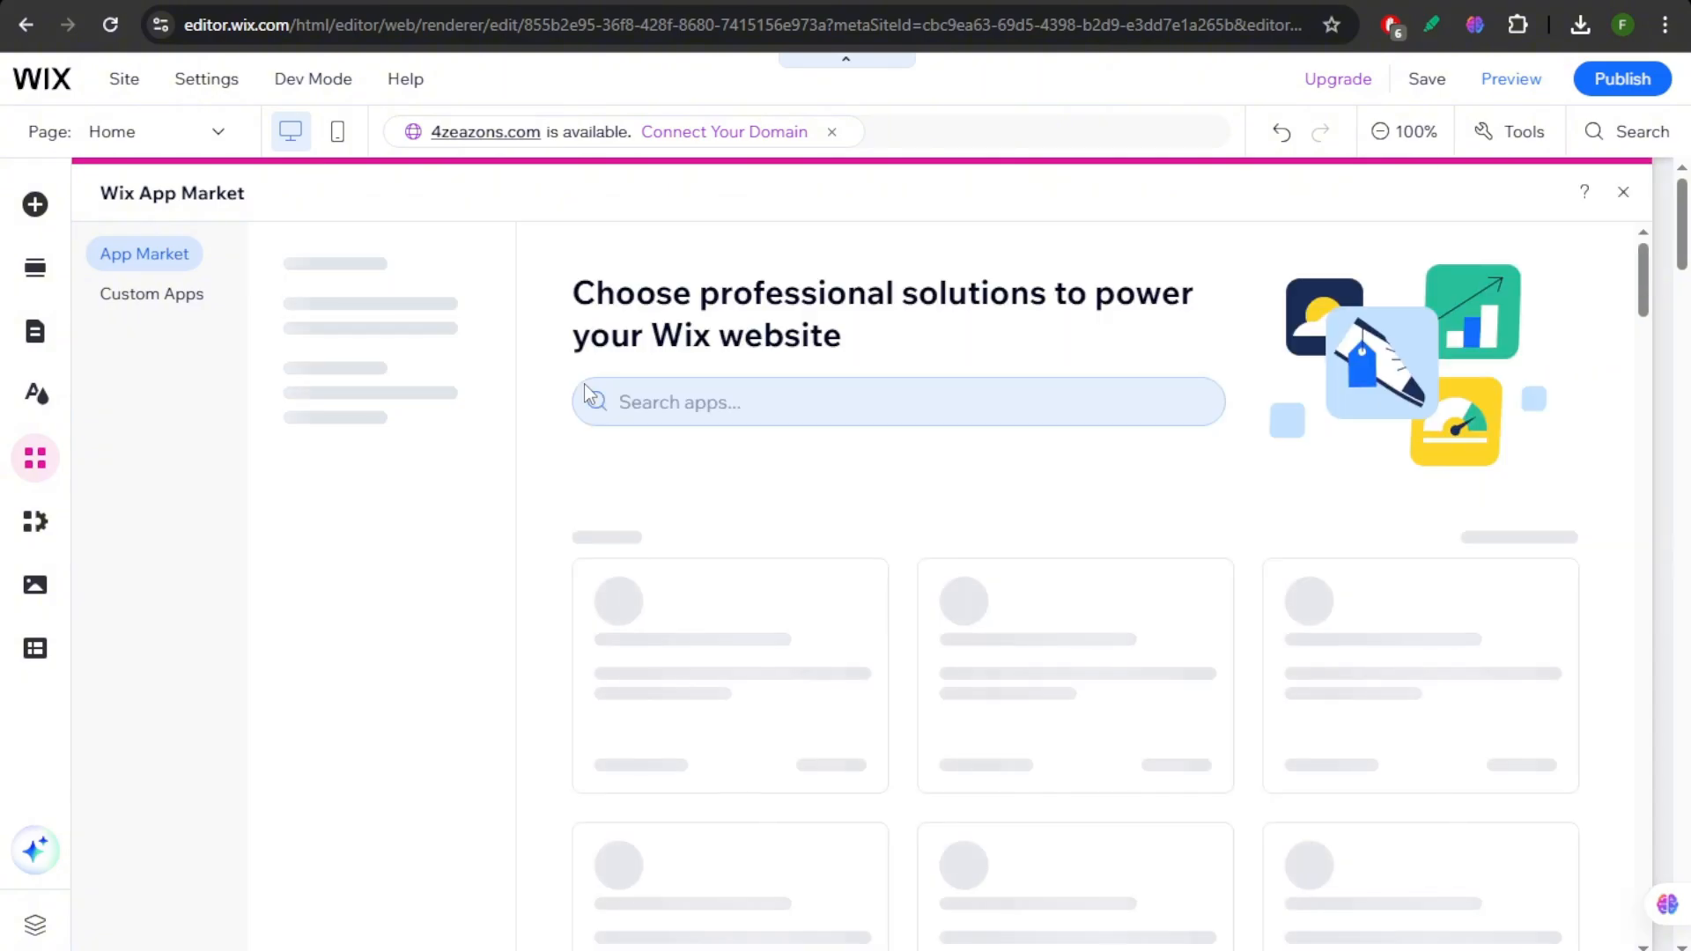
{"action": "scroll", "coordinate": [1115, 756], "scroll_direction": "down", "scroll_amount": 10}
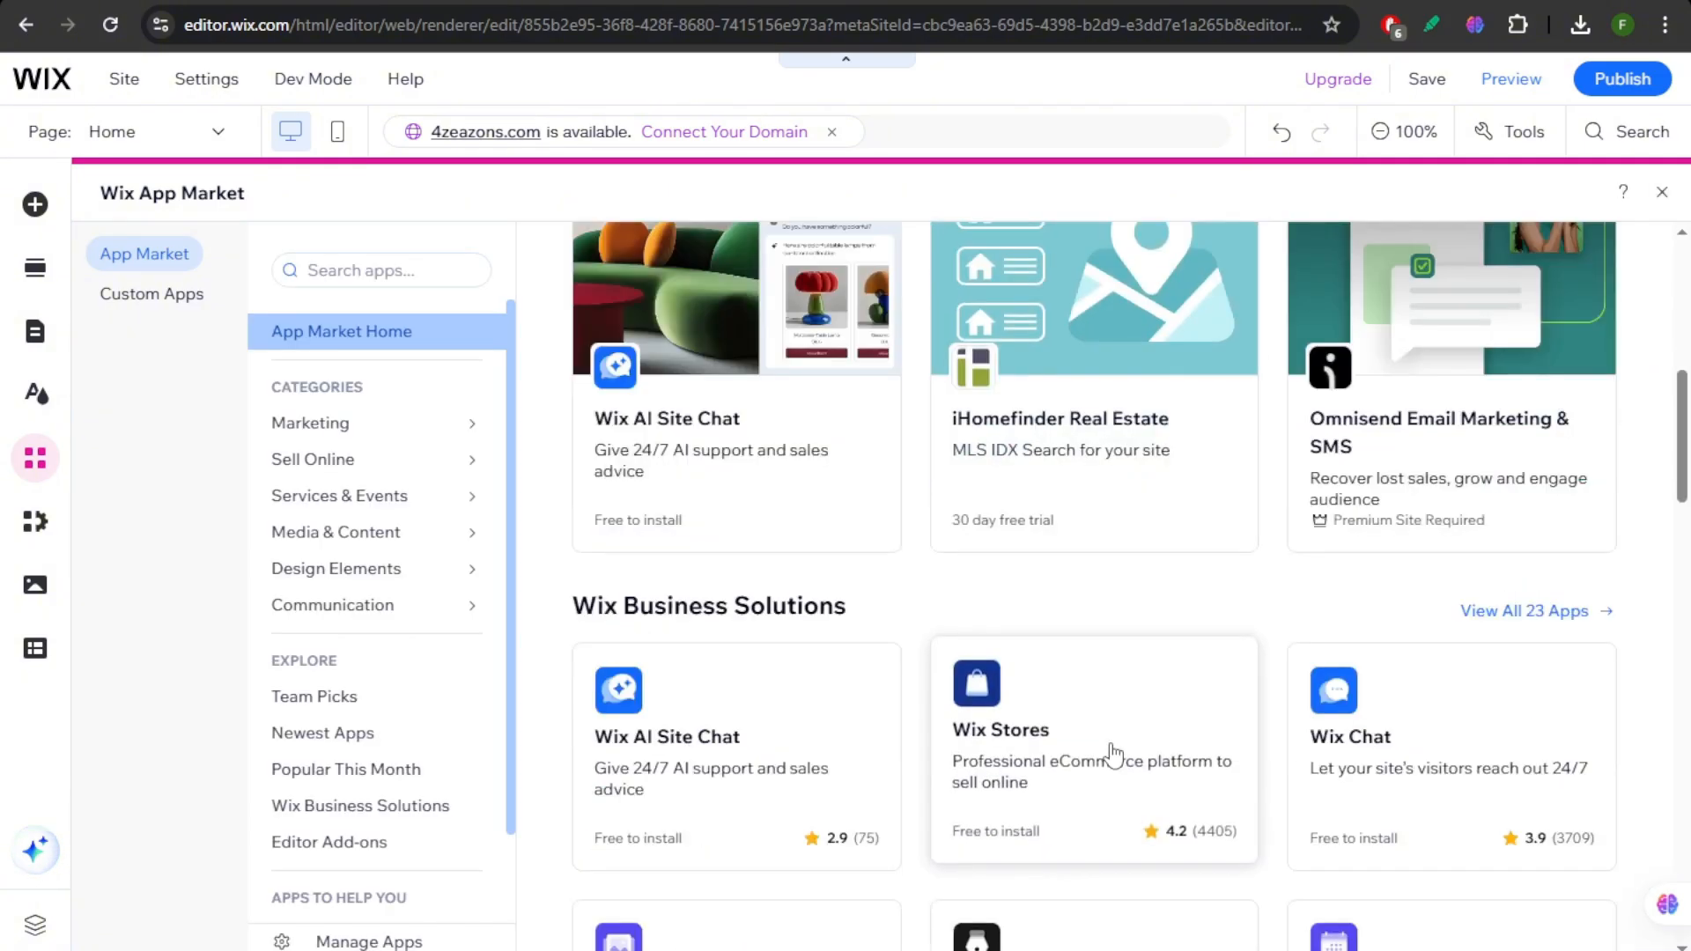
{"action": "scroll", "coordinate": [1114, 752], "scroll_direction": "up", "scroll_amount": 5}
{"action": "scroll", "coordinate": [1119, 736], "scroll_direction": "down", "scroll_amount": 9}
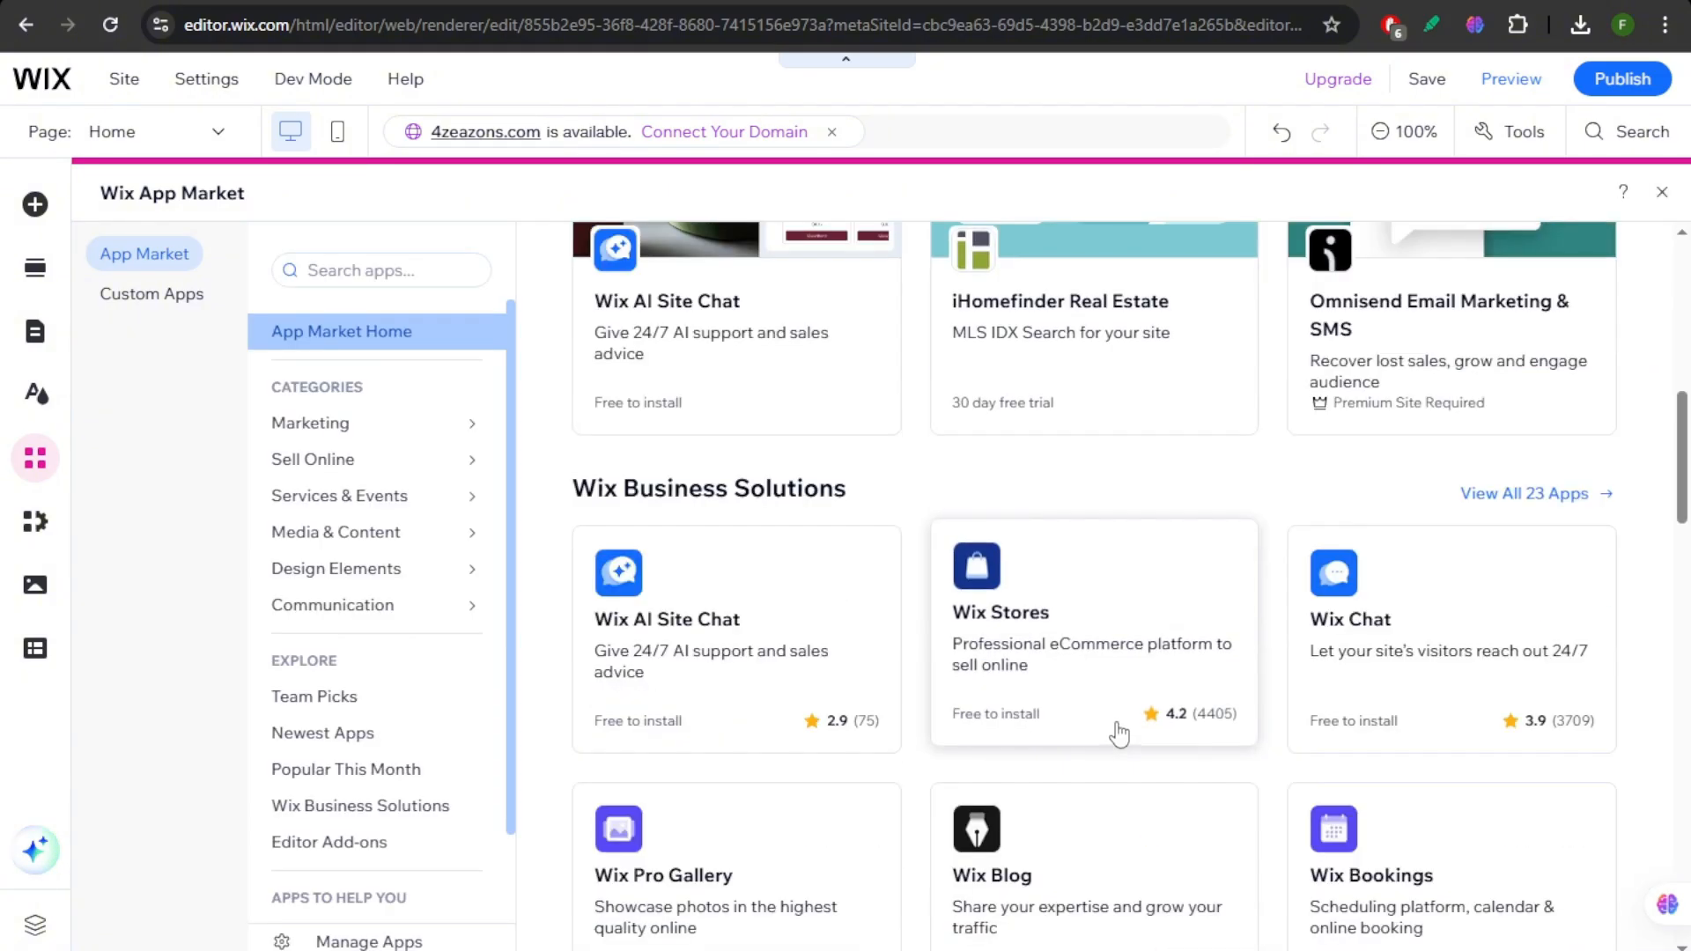
{"action": "scroll", "coordinate": [1120, 728], "scroll_direction": "down", "scroll_amount": 3}
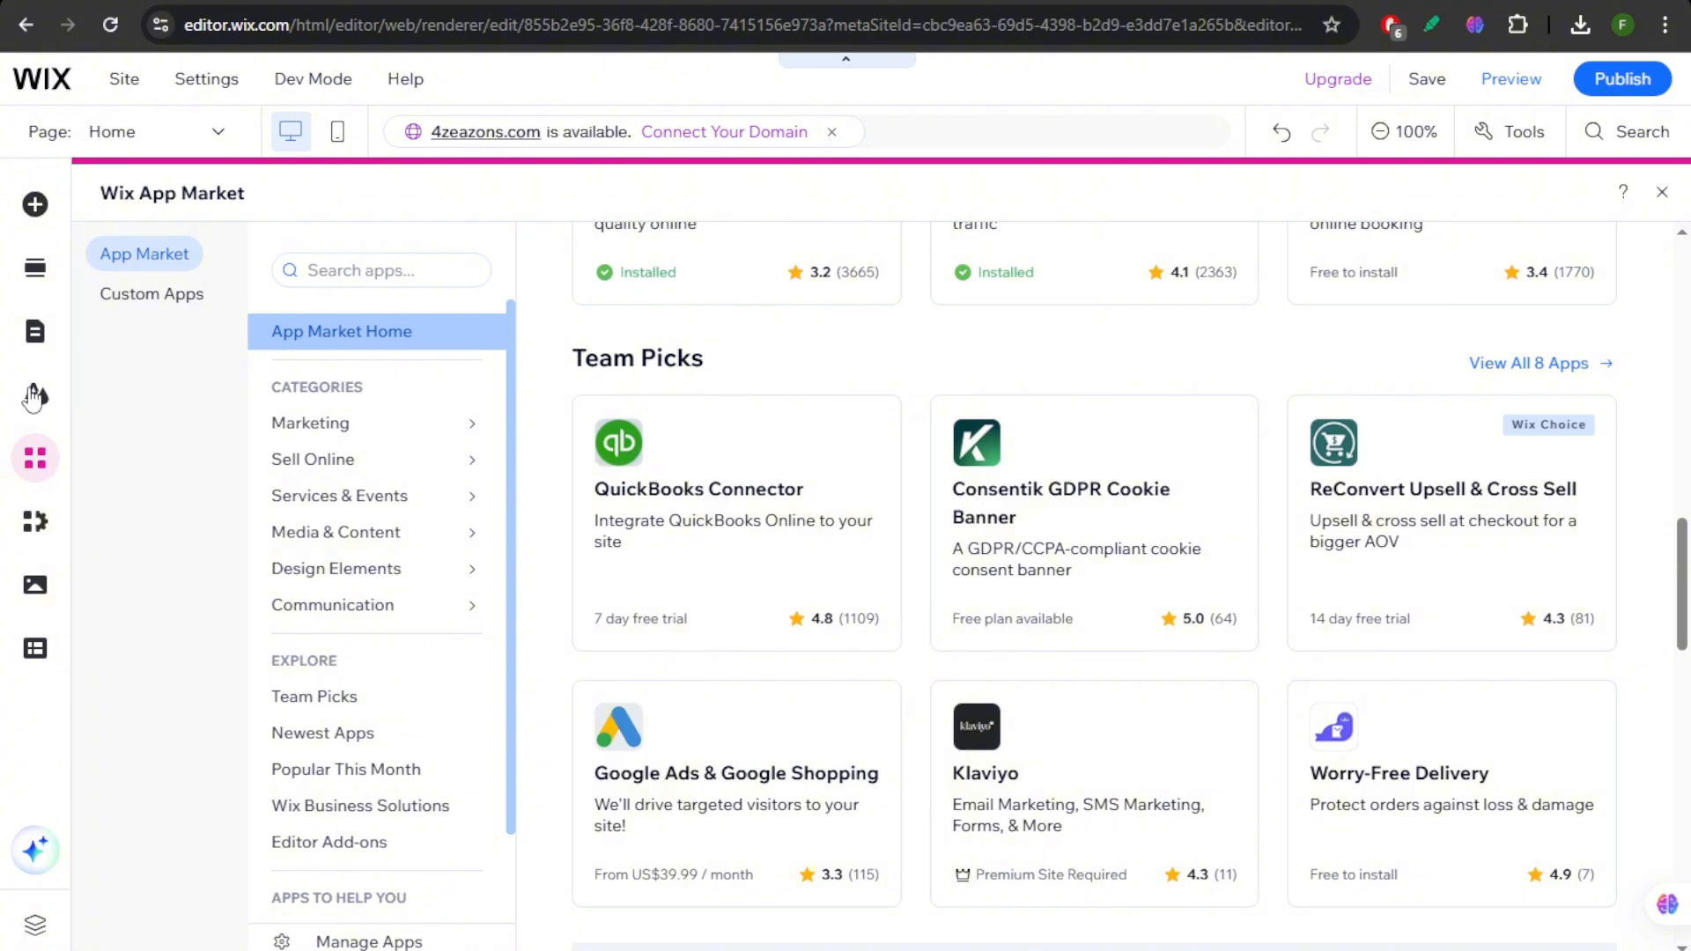
View the Wix Blog management options, and look through the media upload, editing and free Wix image options
{"action": "left_click", "coordinate": [35, 523]}
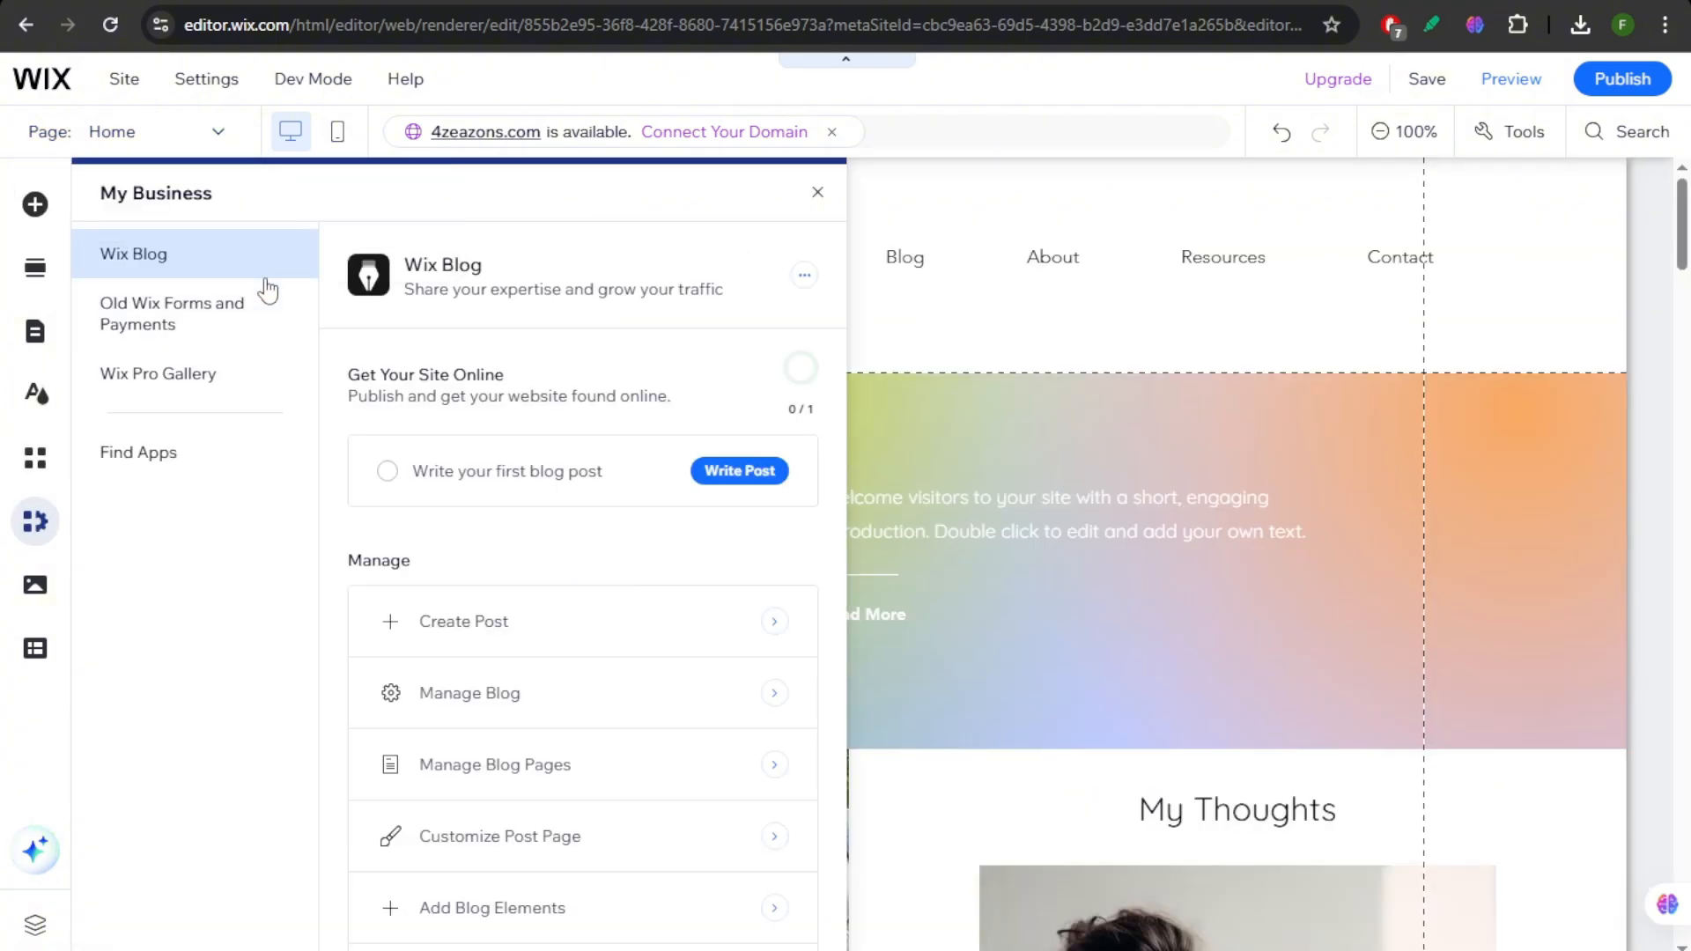
{"action": "left_click", "coordinate": [39, 586]}
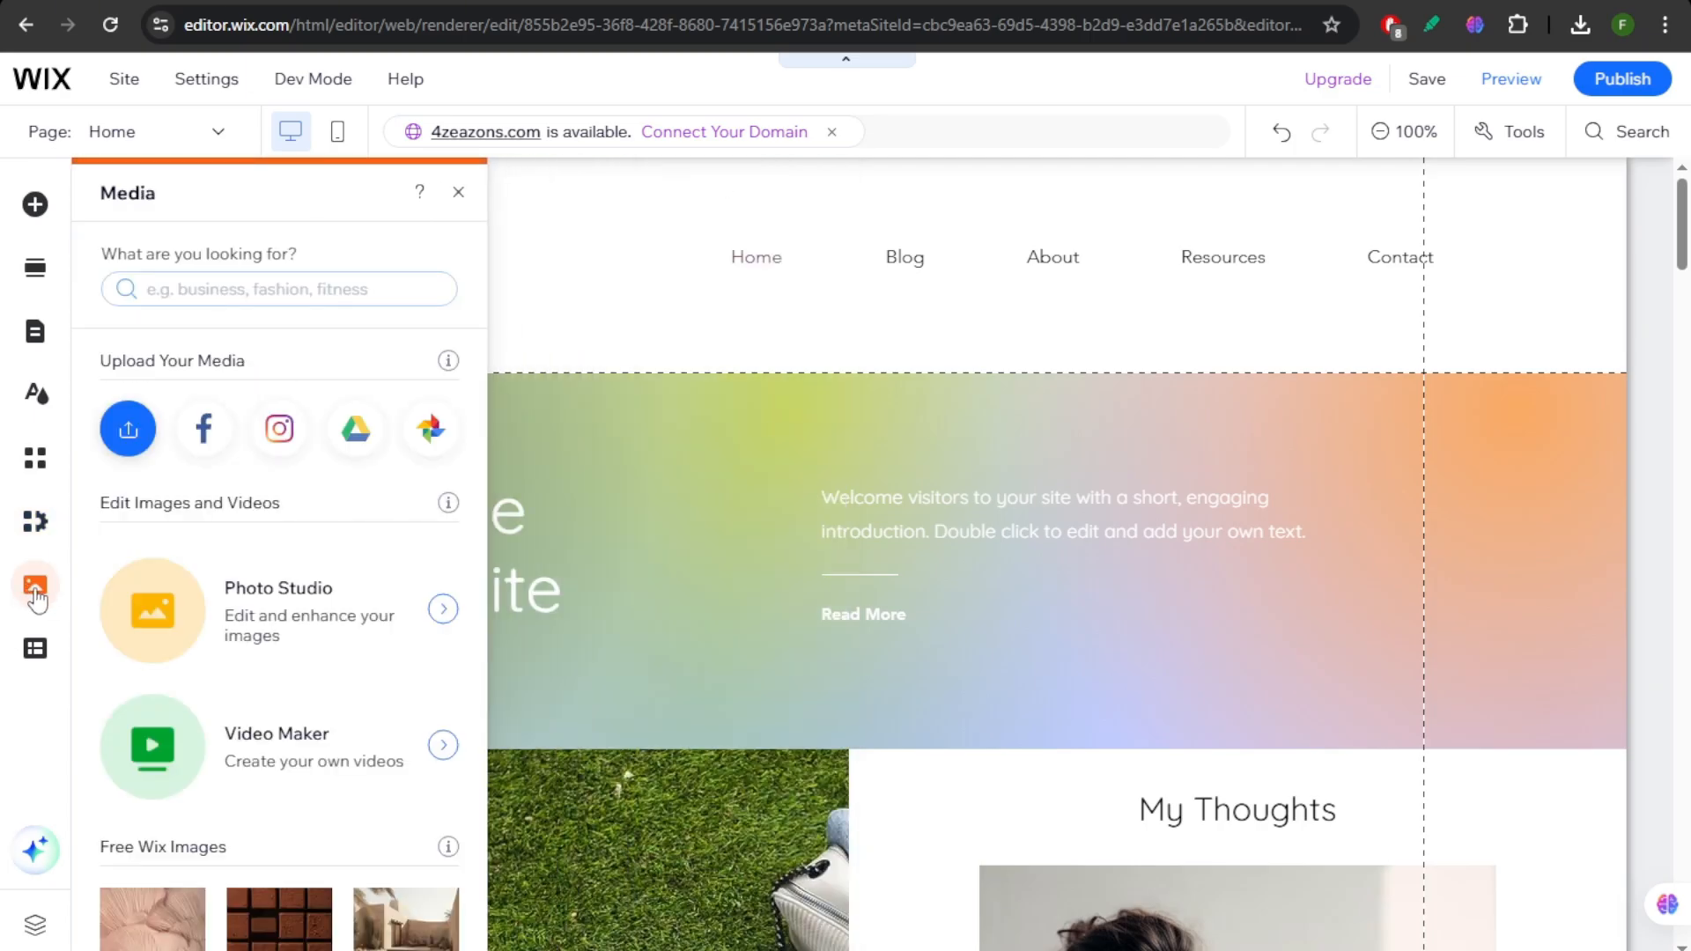
{"action": "scroll", "coordinate": [291, 608], "scroll_direction": "down", "scroll_amount": 2}
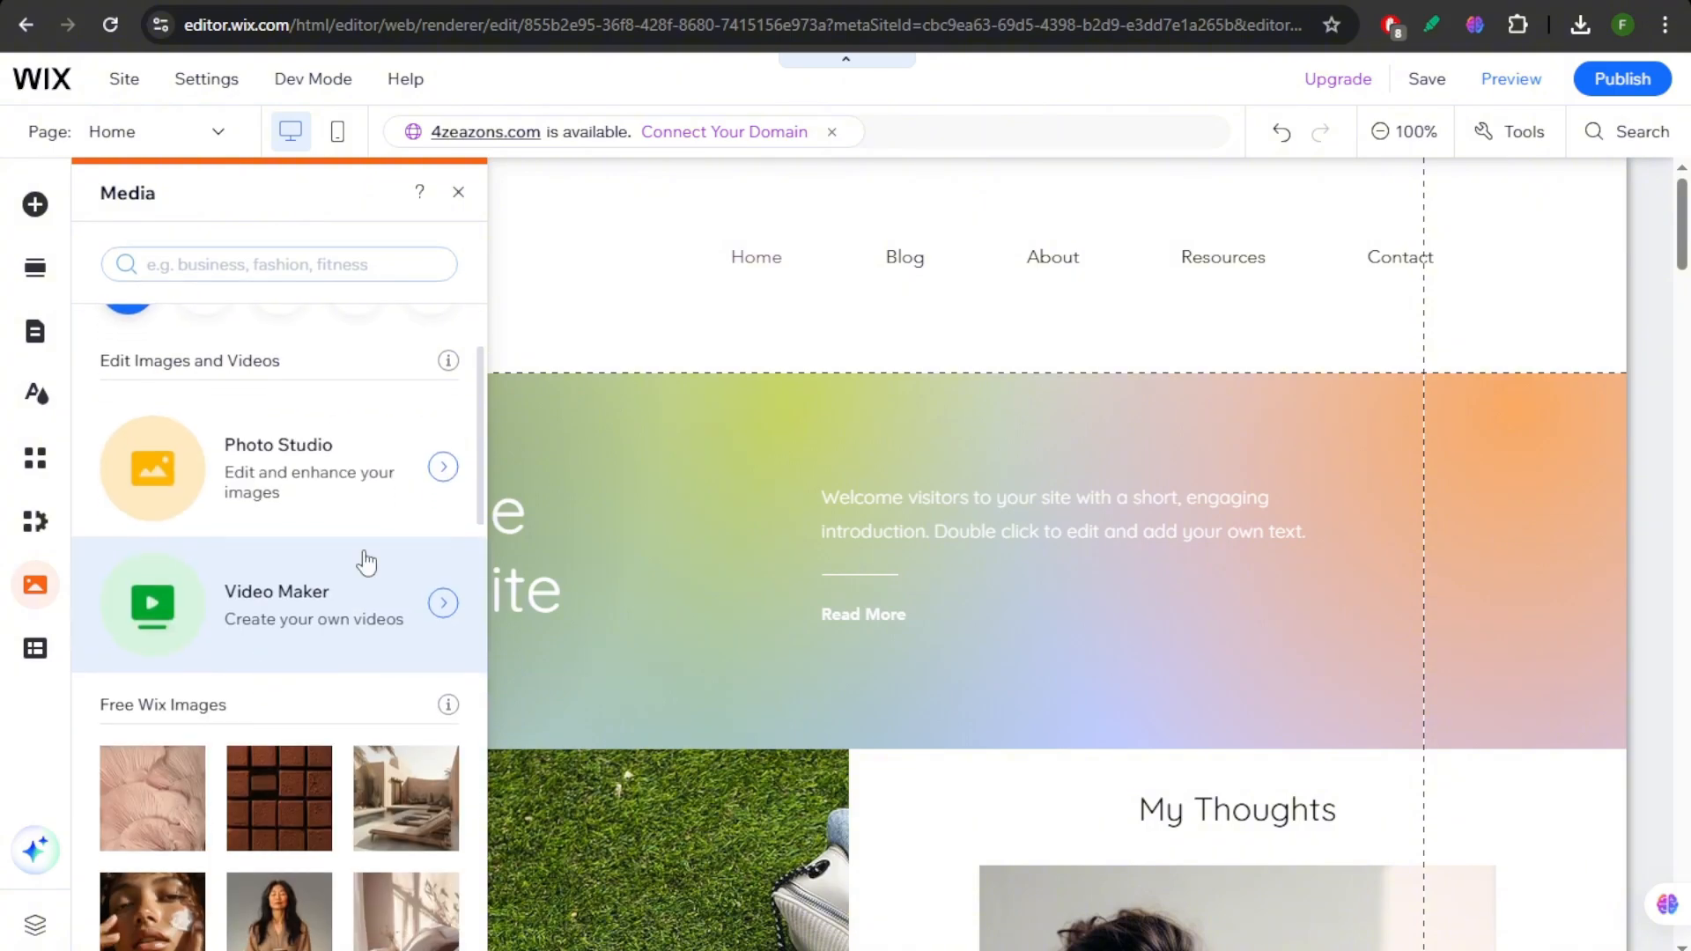
Look over the free Wix images and the Home page's sections from Welcome to About
{"action": "scroll", "coordinate": [299, 610], "scroll_direction": "down", "scroll_amount": 2}
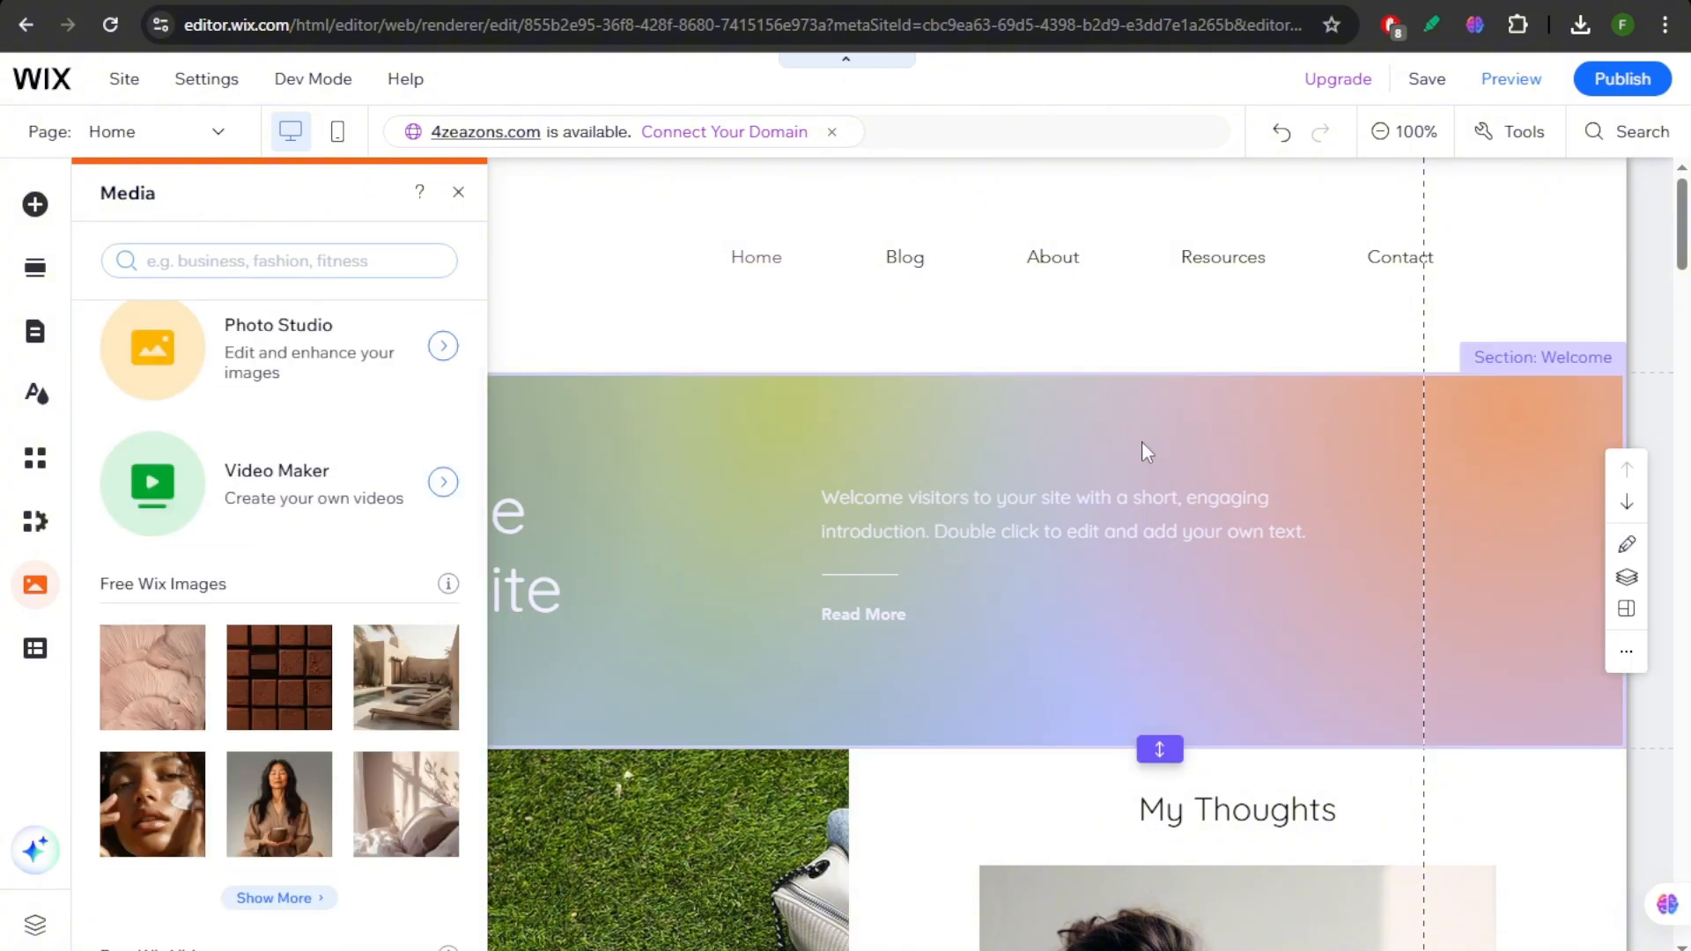
{"action": "scroll", "coordinate": [1142, 442], "scroll_direction": "down", "scroll_amount": 5}
{"action": "scroll", "coordinate": [1254, 510], "scroll_direction": "down", "scroll_amount": 15}
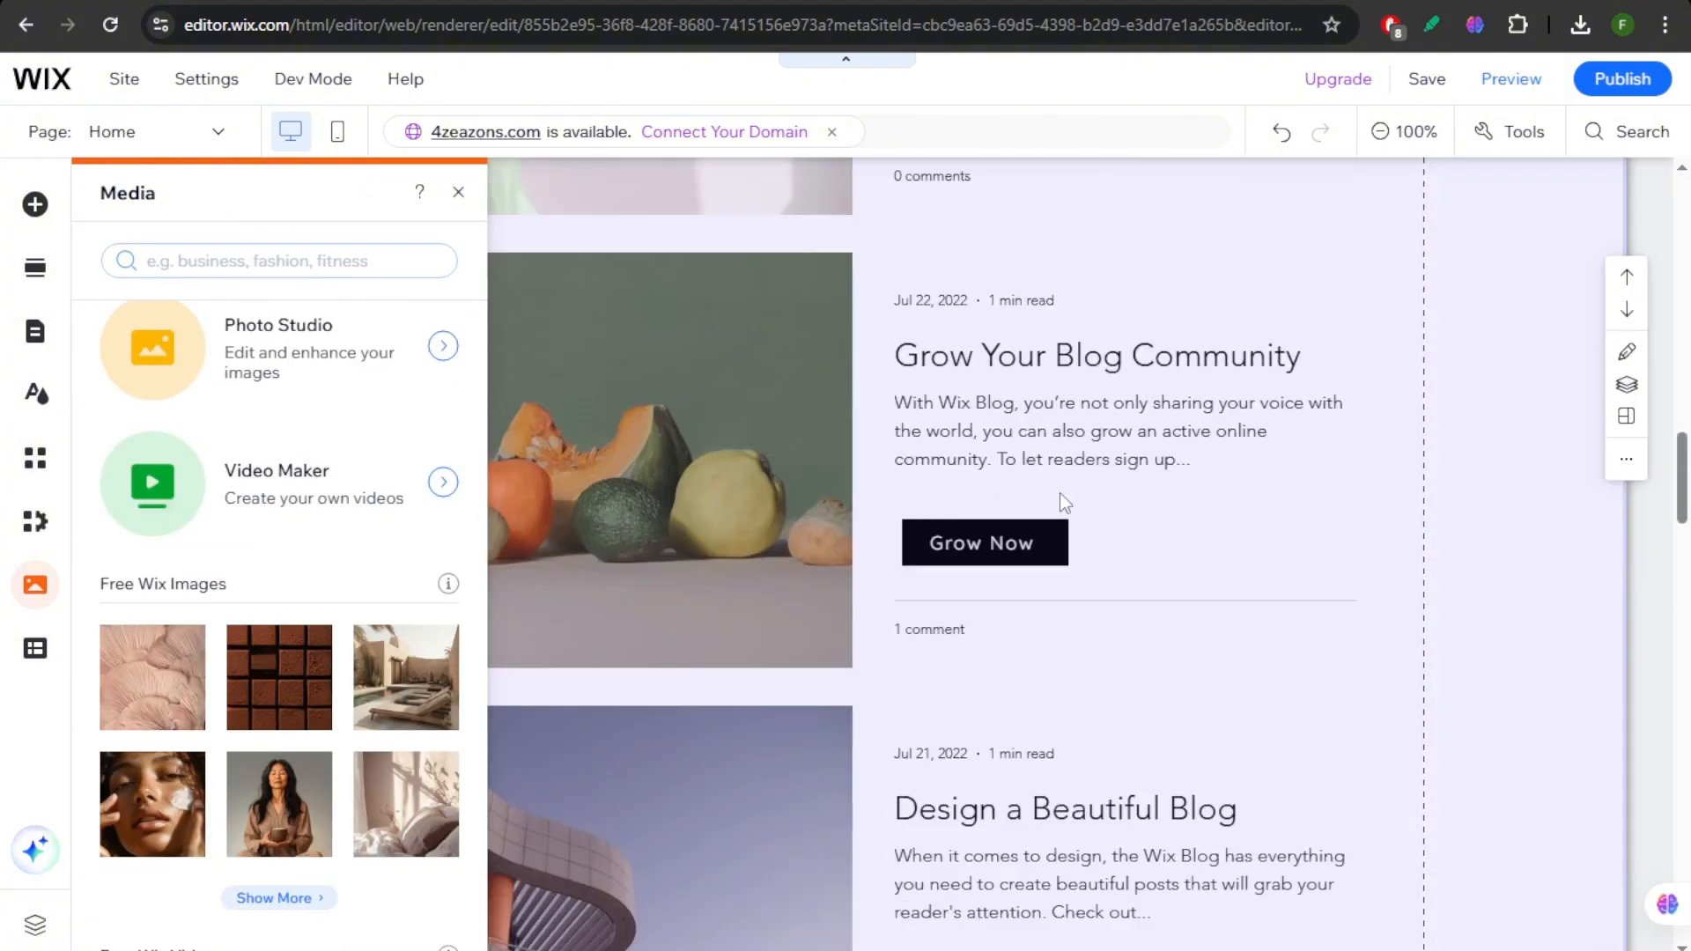
{"action": "scroll", "coordinate": [1061, 495], "scroll_direction": "down", "scroll_amount": 6}
{"action": "scroll", "coordinate": [1036, 489], "scroll_direction": "up", "scroll_amount": 15}
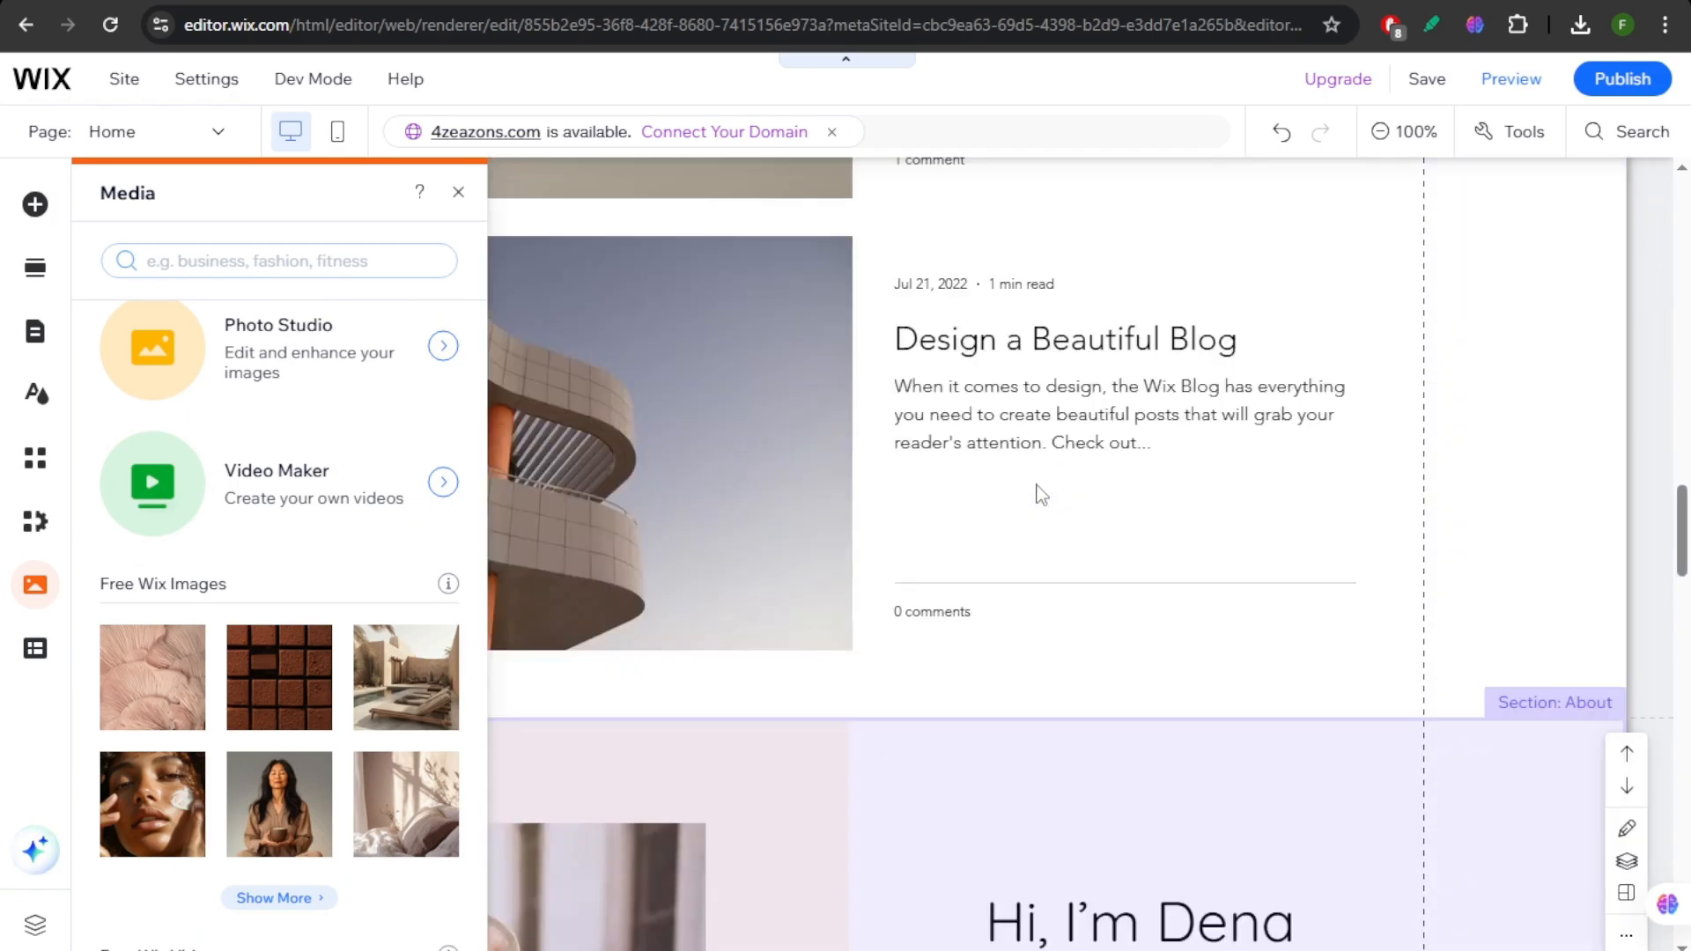
{"action": "scroll", "coordinate": [1036, 489], "scroll_direction": "up", "scroll_amount": 3}
View what the CMS offers for managing site content, and return to the Home page header
{"action": "left_click", "coordinate": [35, 653]}
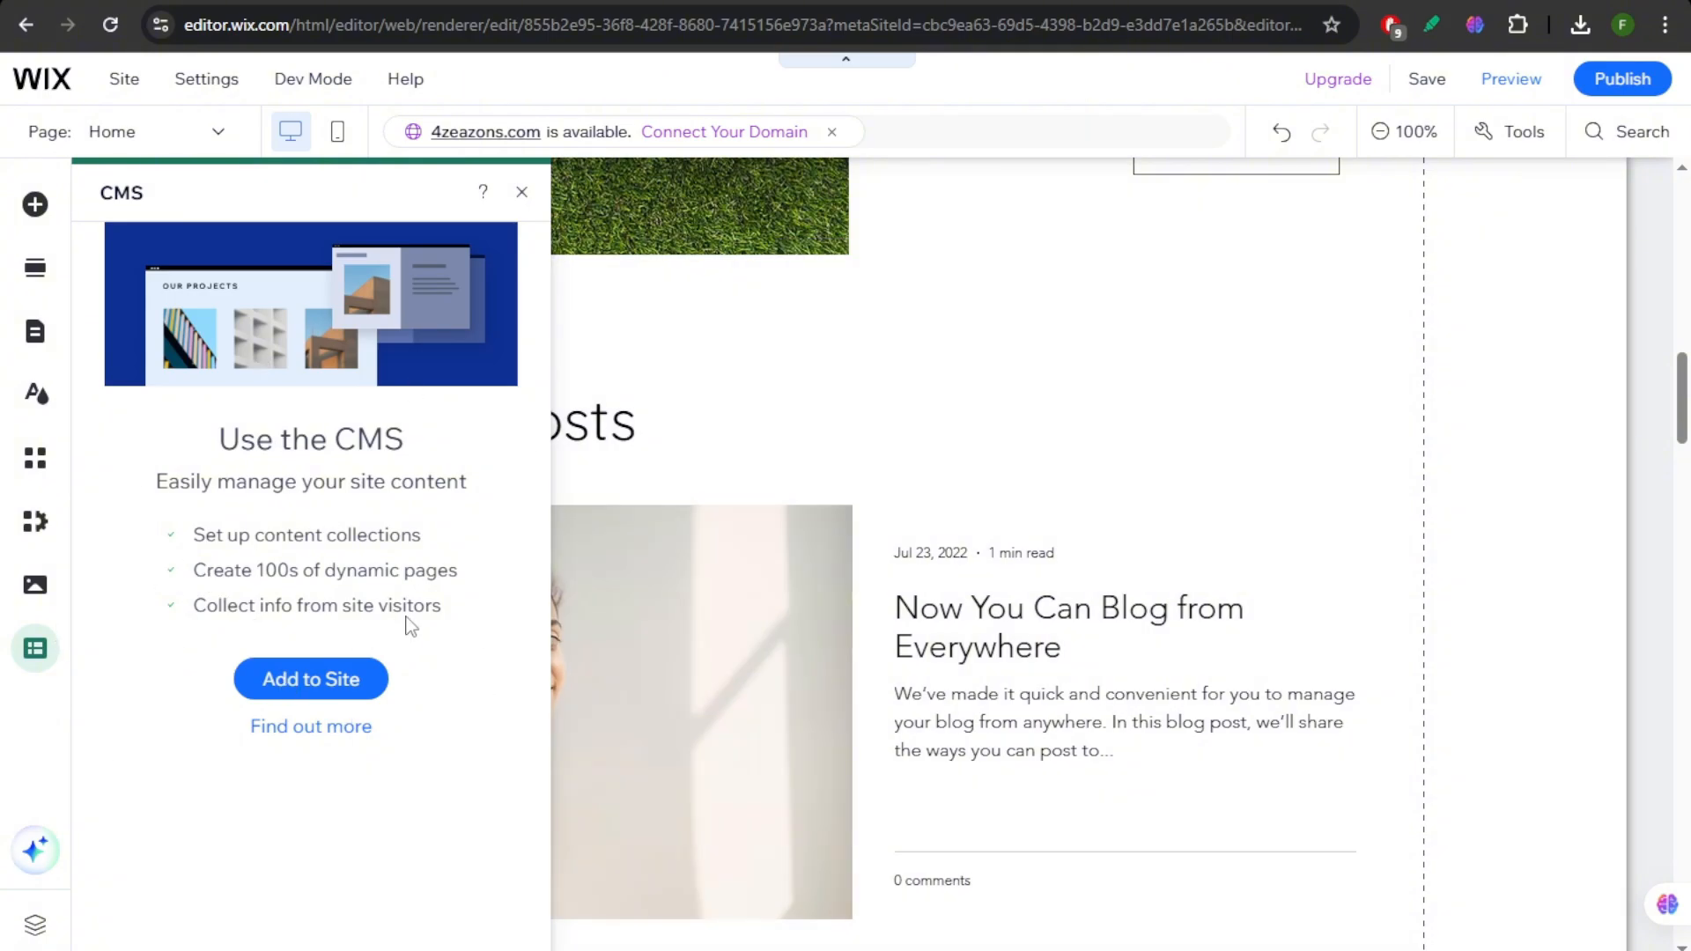
{"action": "left_click", "coordinate": [522, 193]}
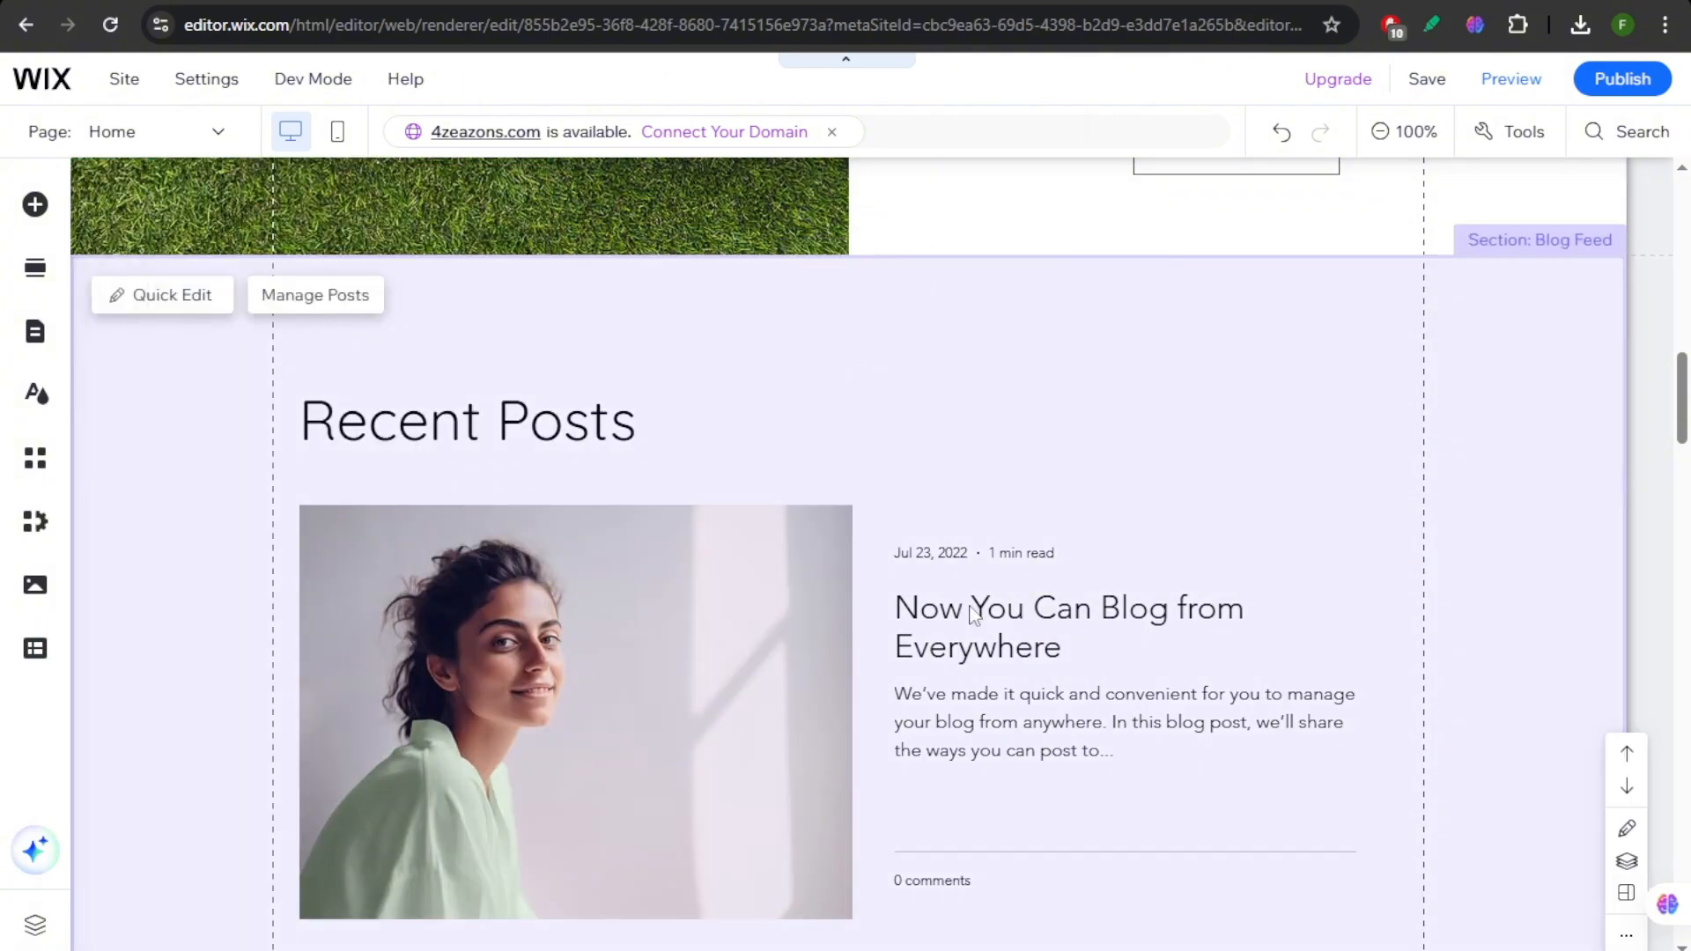
{"action": "scroll", "coordinate": [978, 599], "scroll_direction": "up", "scroll_amount": 15}
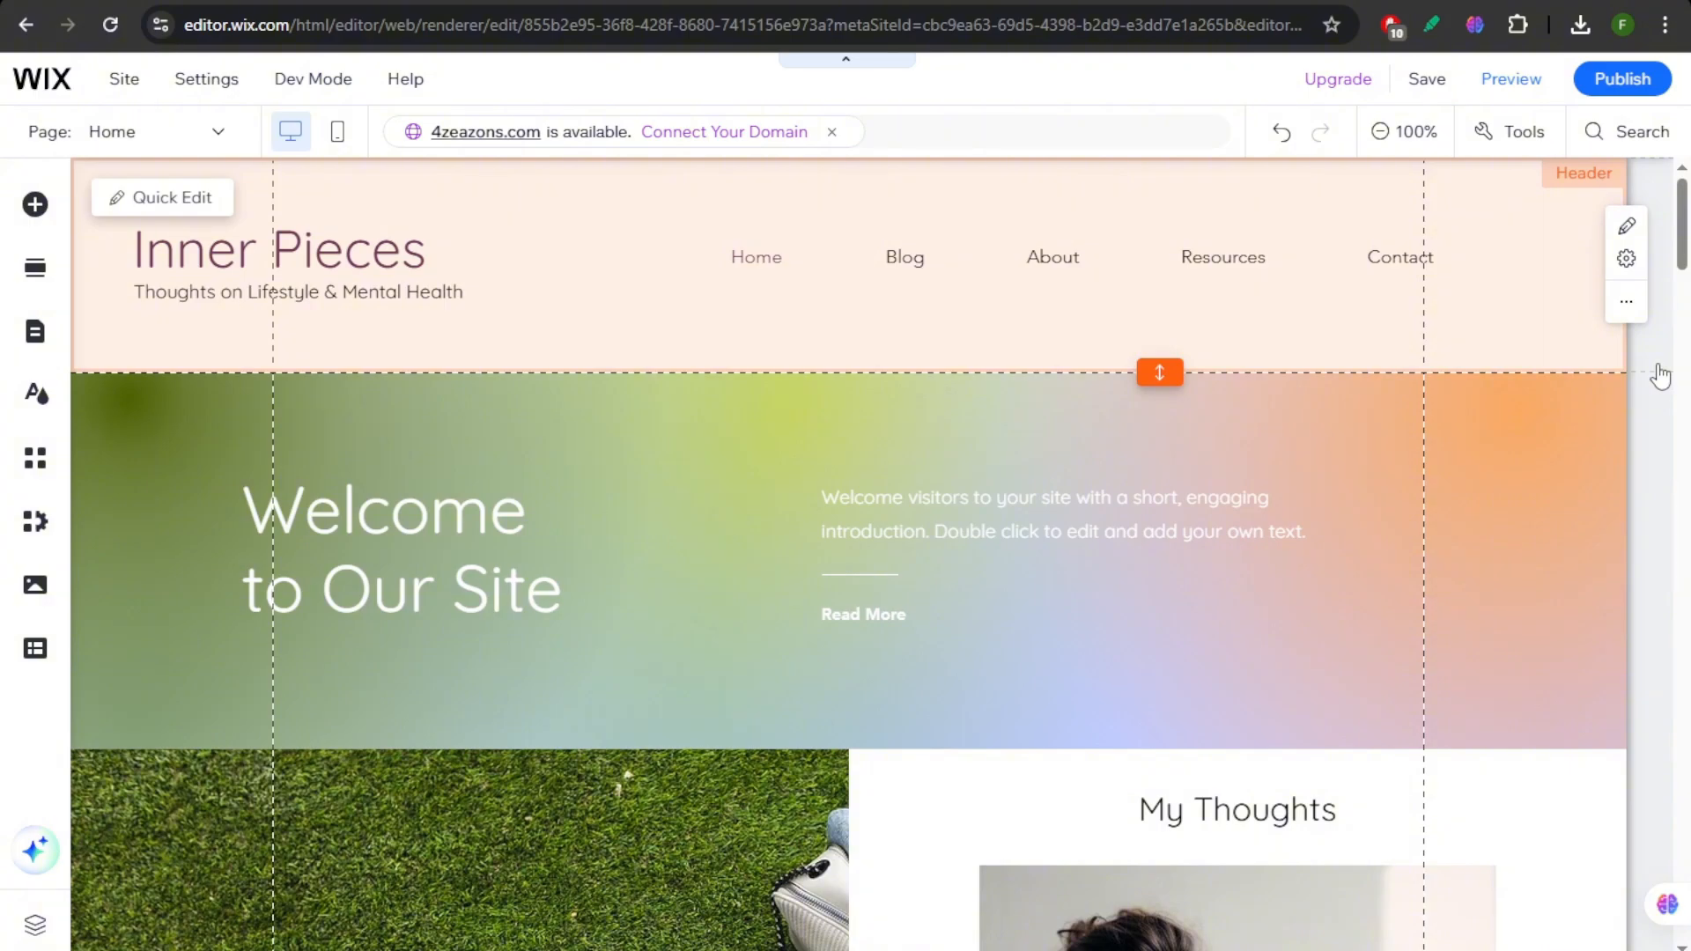
Save the site on a free Wix.com domain with the site address ending in 4zeazons-1, and close the confirmation
{"action": "left_click", "coordinate": [1427, 79]}
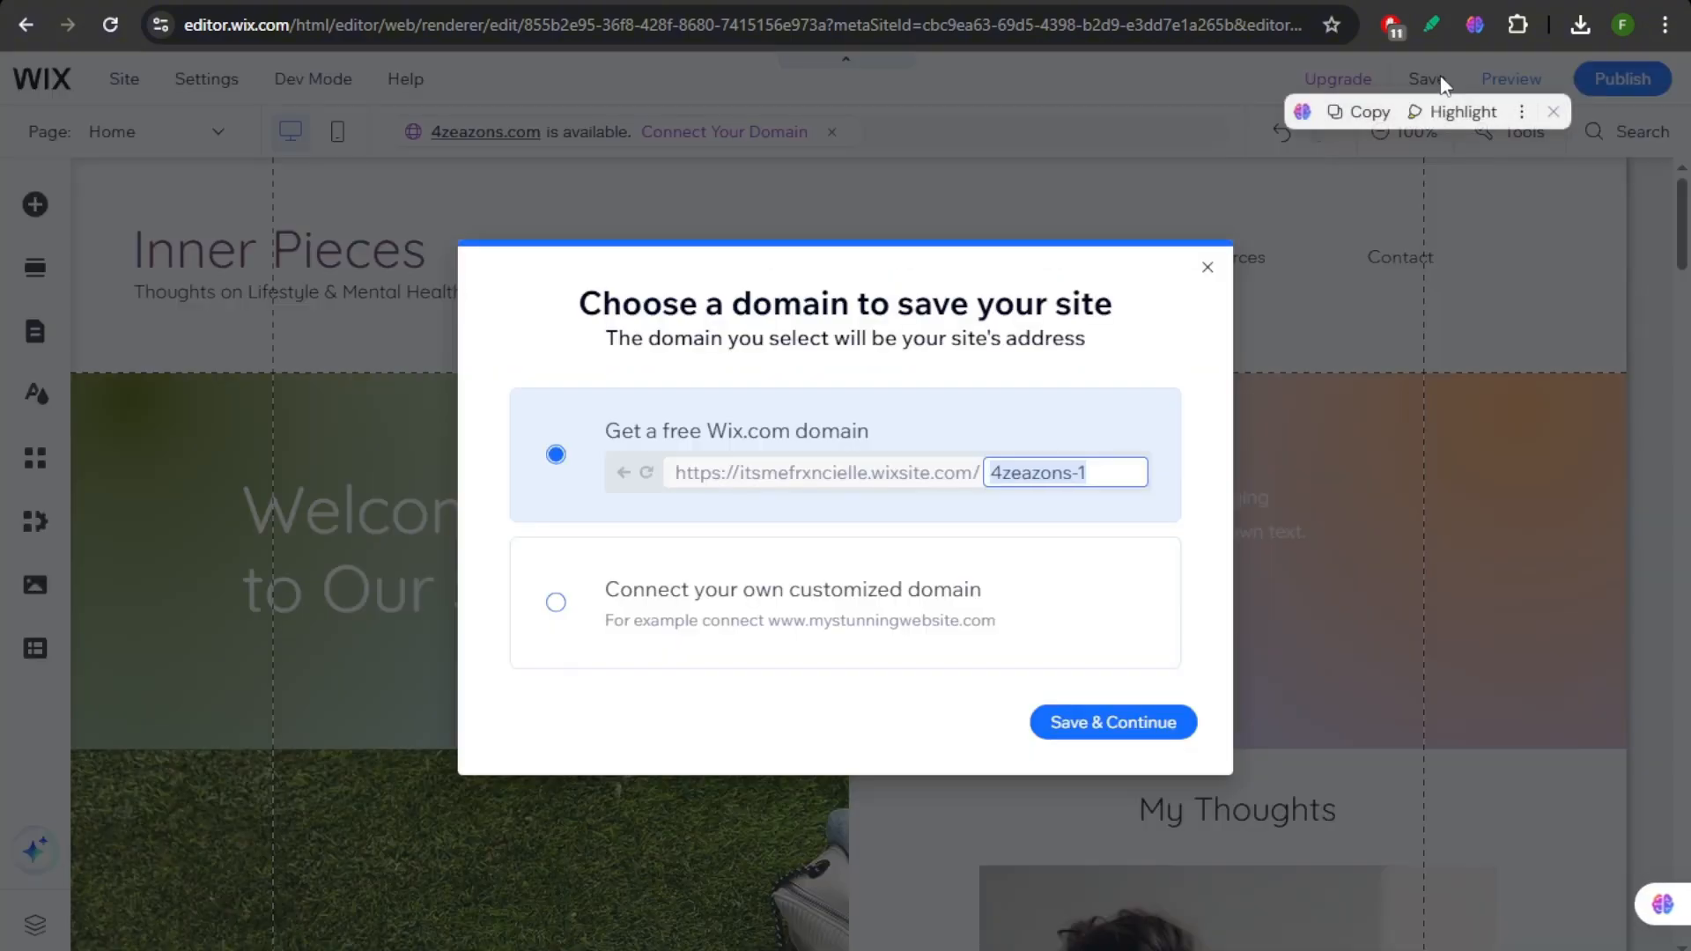
{"action": "left_click", "coordinate": [1100, 724]}
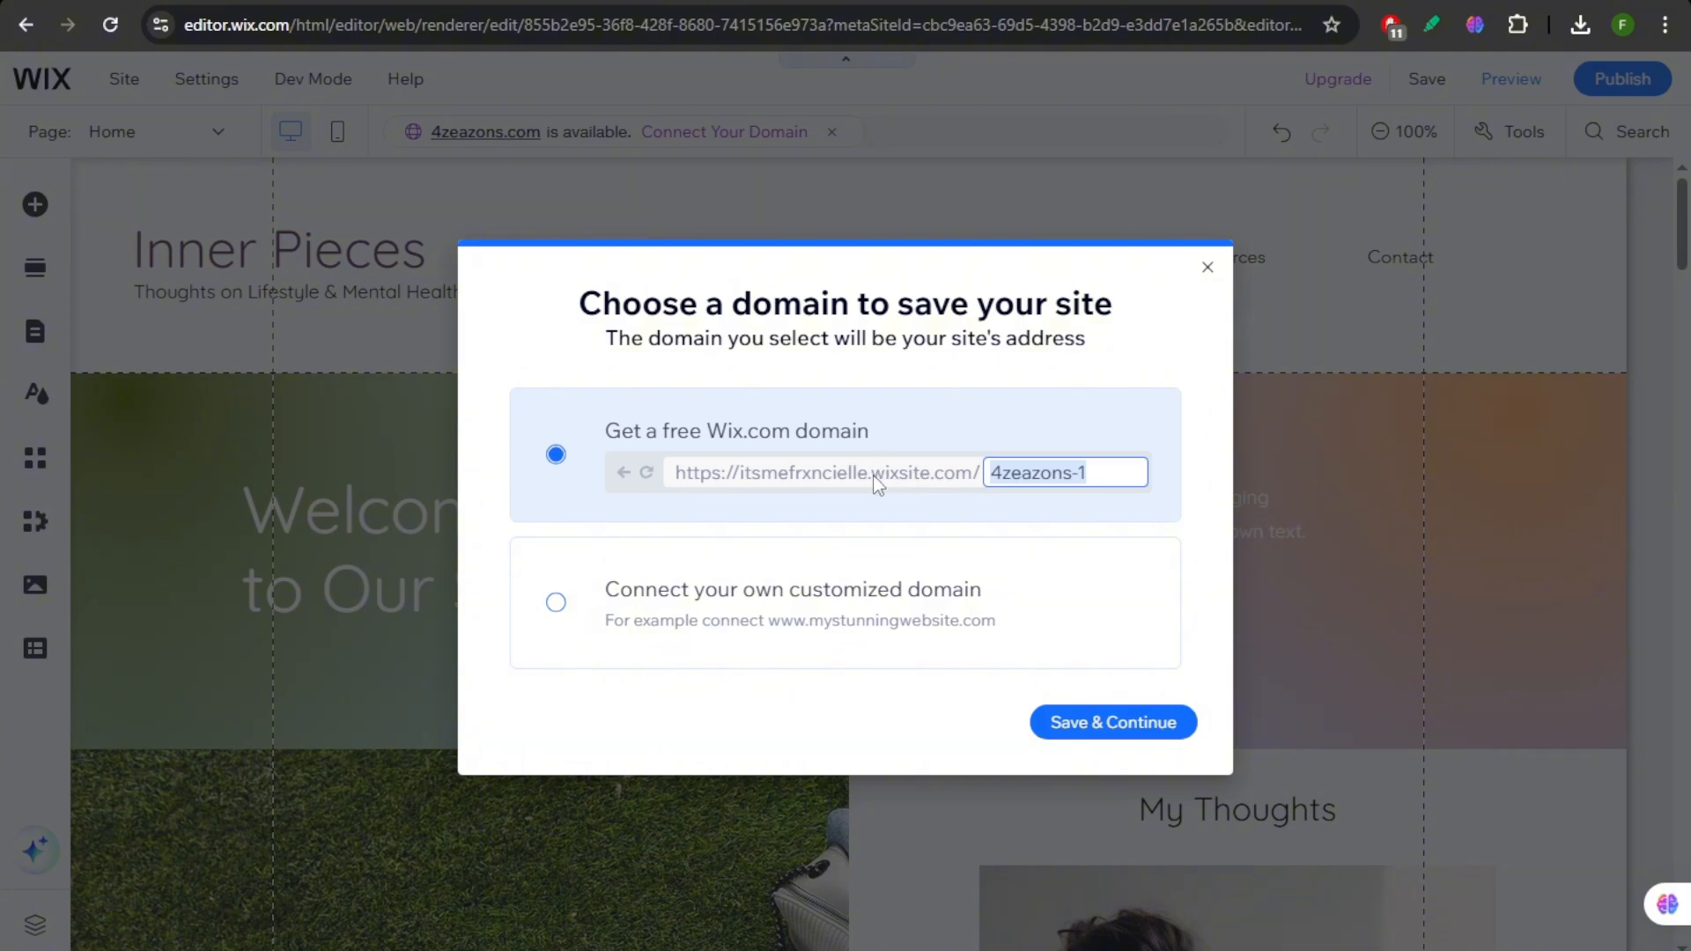
{"action": "left_click_drag", "start_coordinate": [874, 474], "coordinate": [948, 478]}
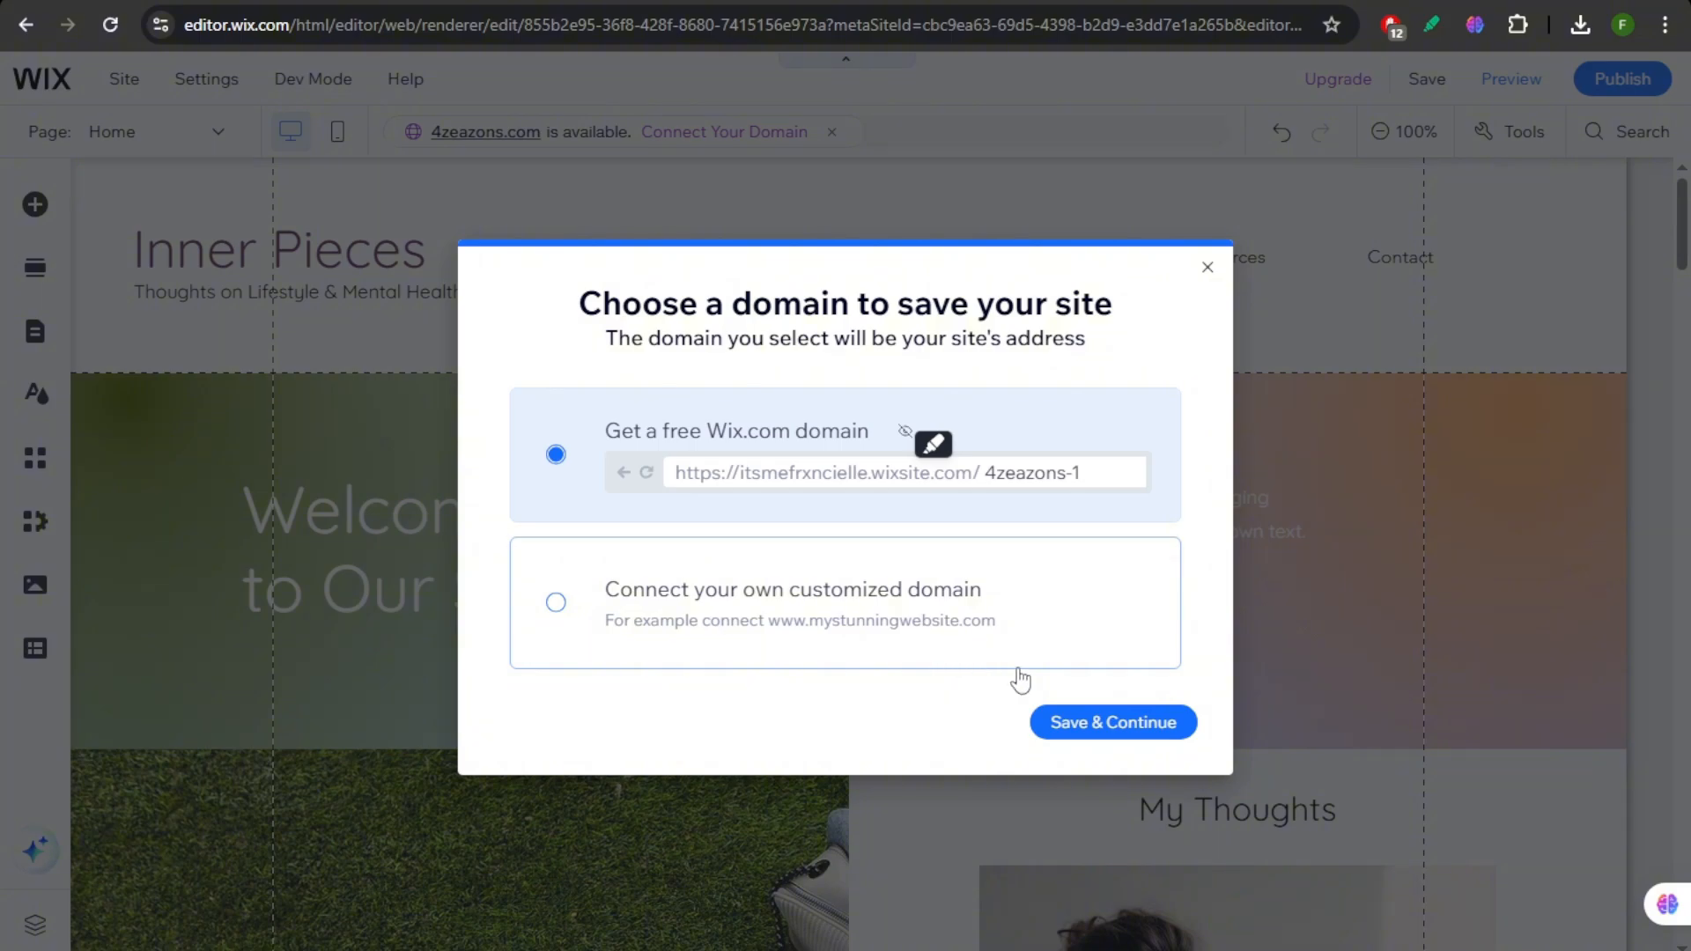
{"action": "left_click", "coordinate": [1128, 724]}
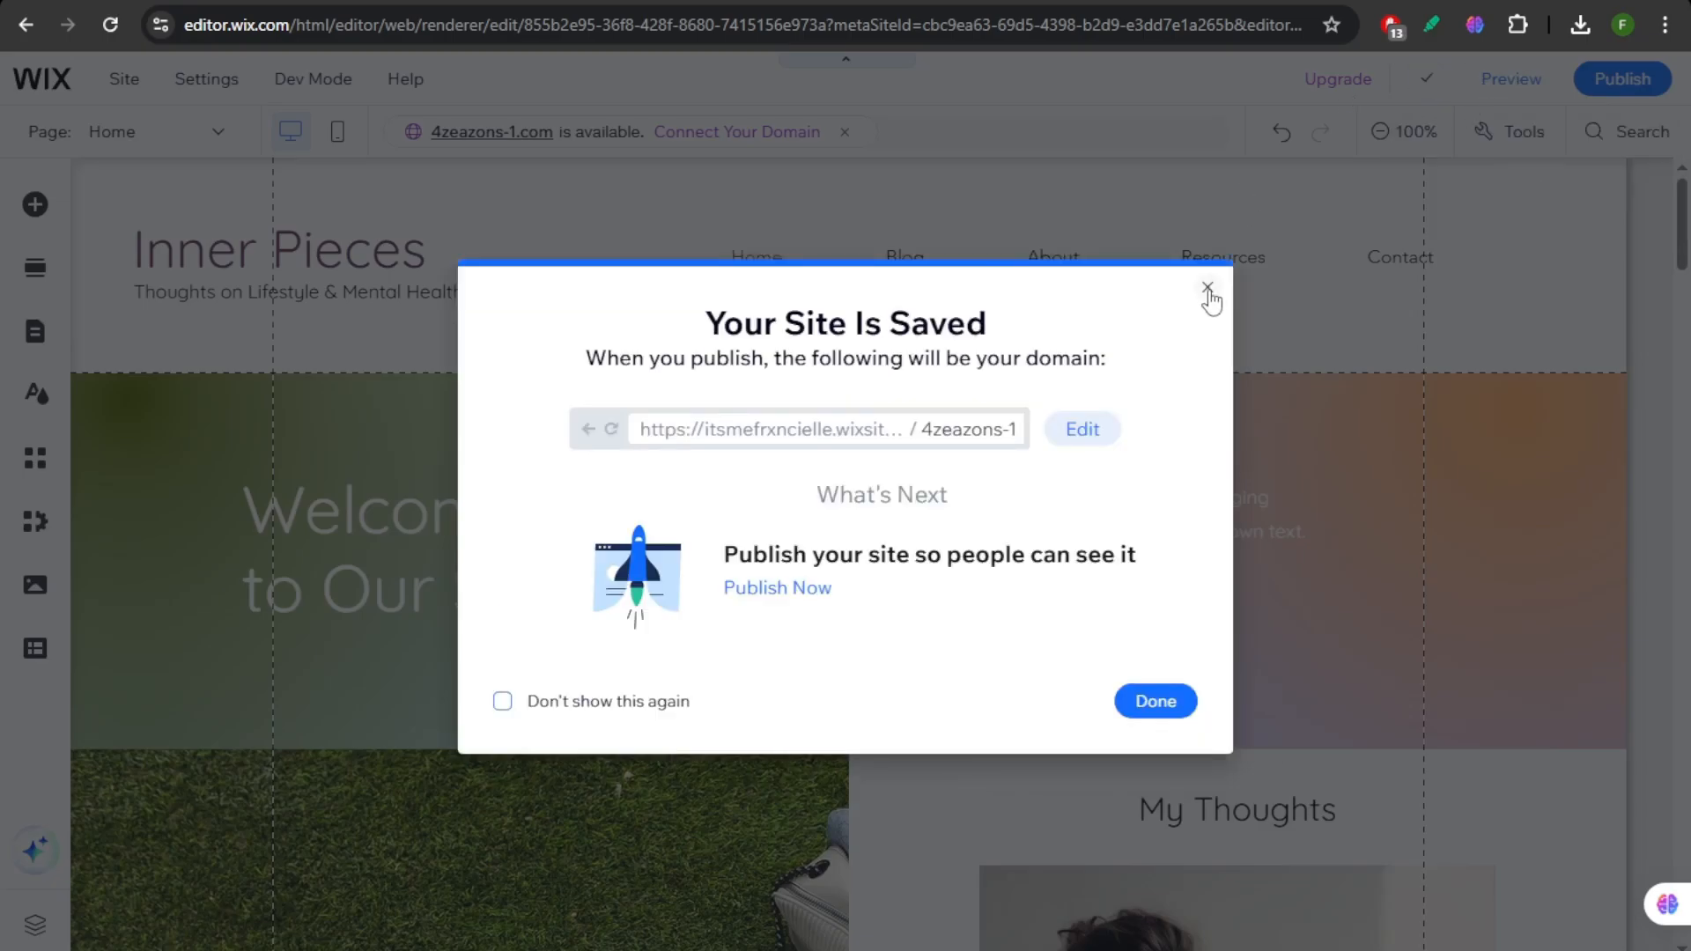
{"action": "left_click", "coordinate": [1208, 291]}
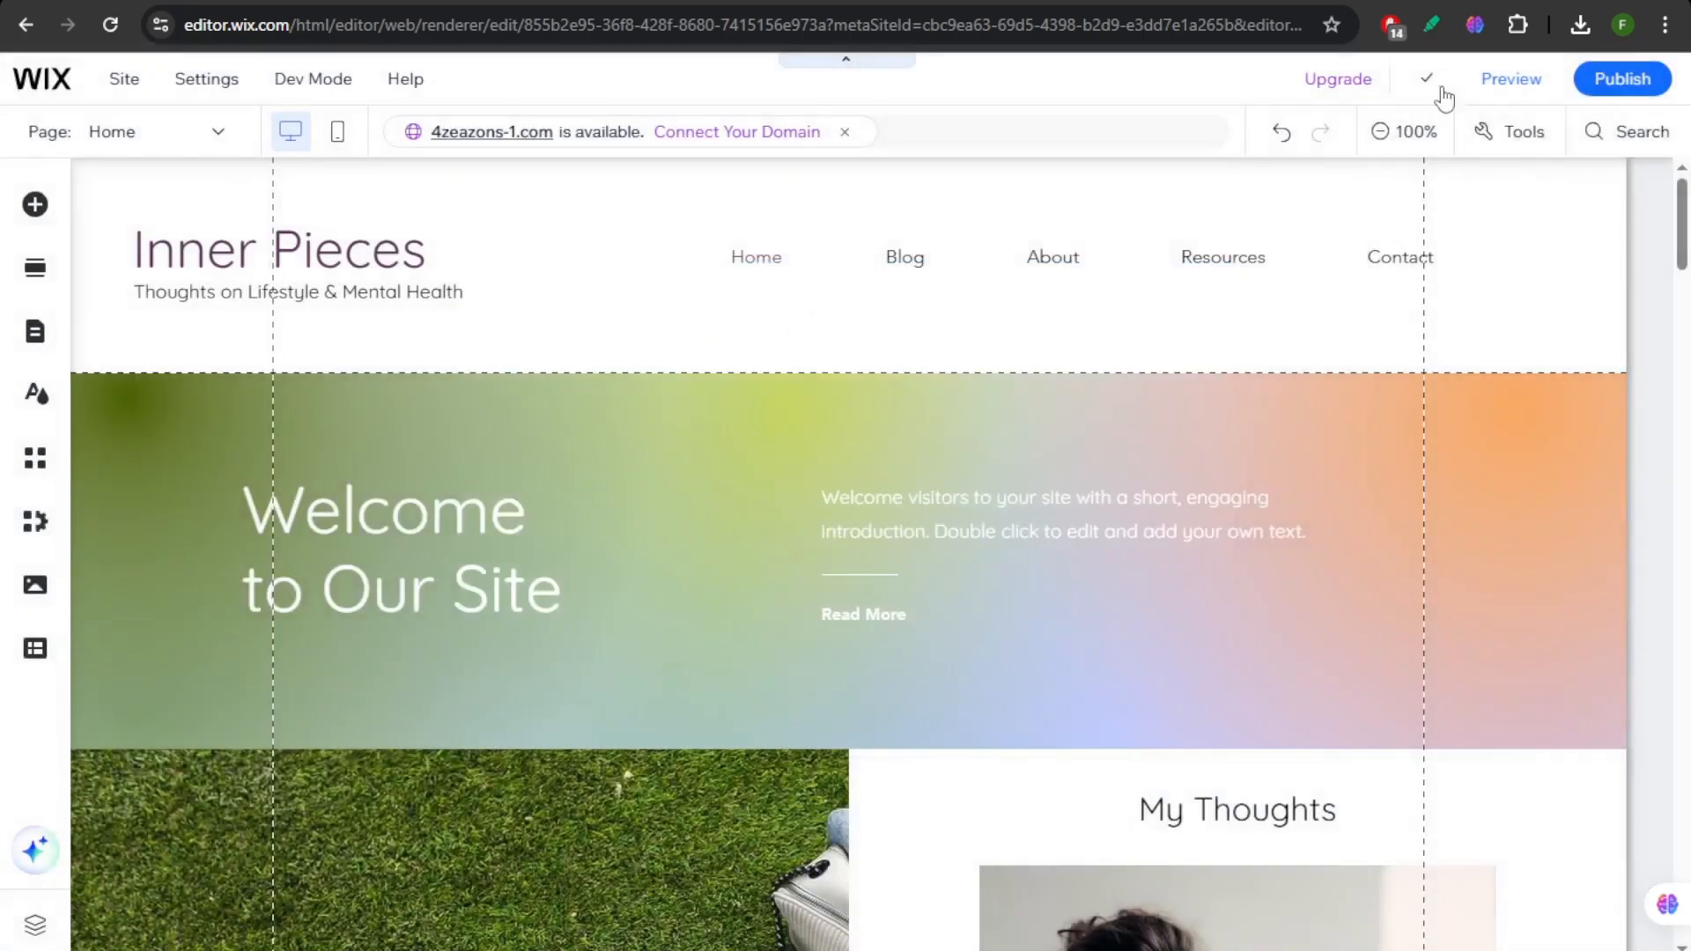